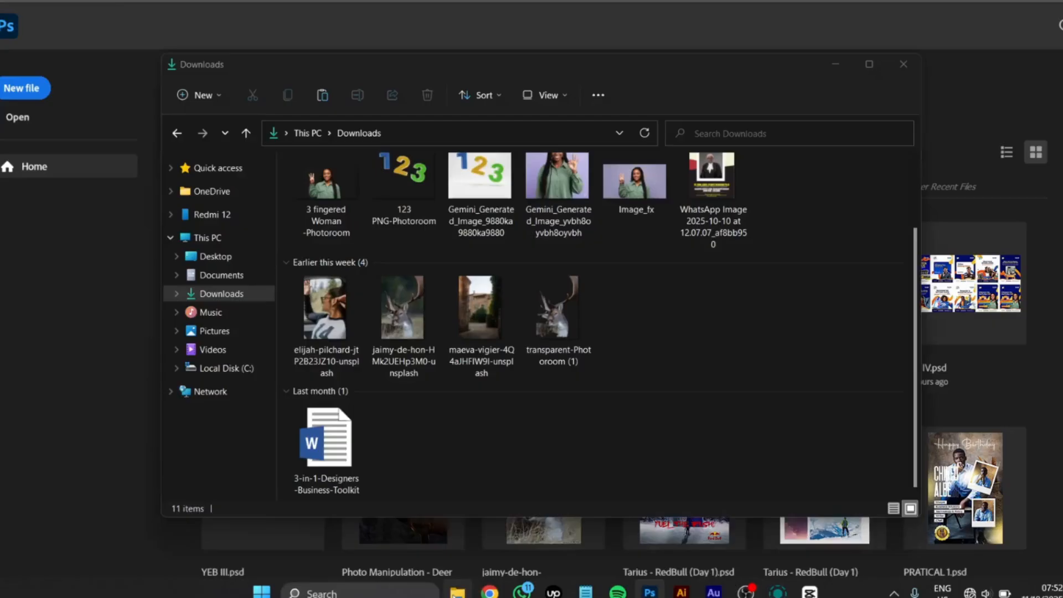
# Open the deer photo jaimy-de-hon-HMk2UEHp3M0-unsplash from the Downloads folder as a new Photoshop document
pyautogui.click(407, 326)
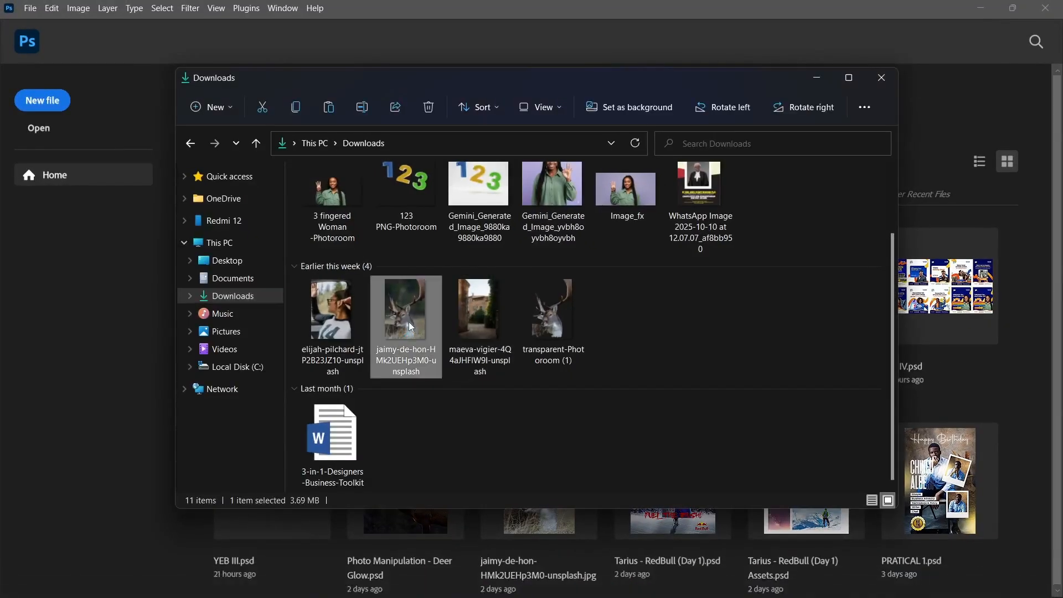
pyautogui.moveTo(513, 82); pyautogui.dragTo(548, 99)
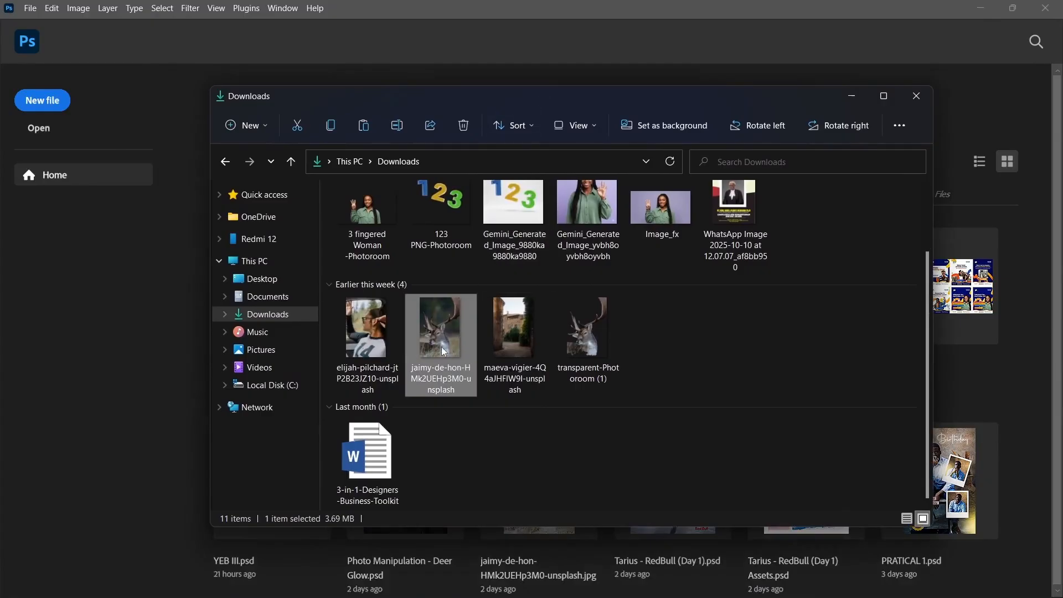
pyautogui.moveTo(439, 345); pyautogui.dragTo(109, 350)
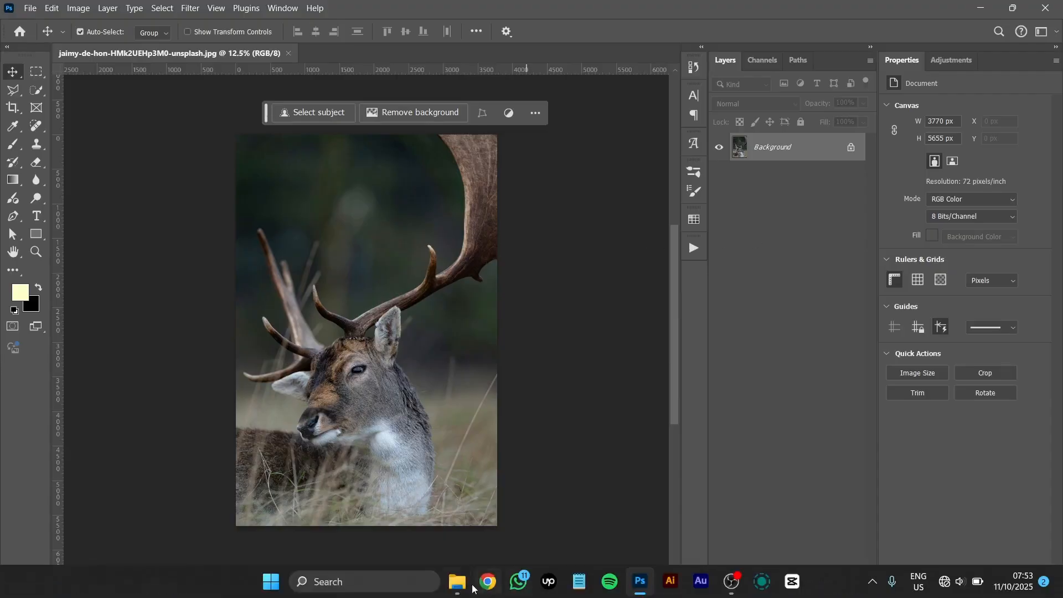
# Preview transparent-Photoroom (1) from Downloads in Photos, compare the cutout with the original deer photo, and close the viewer
pyautogui.click(487, 493)
pyautogui.click(579, 357)
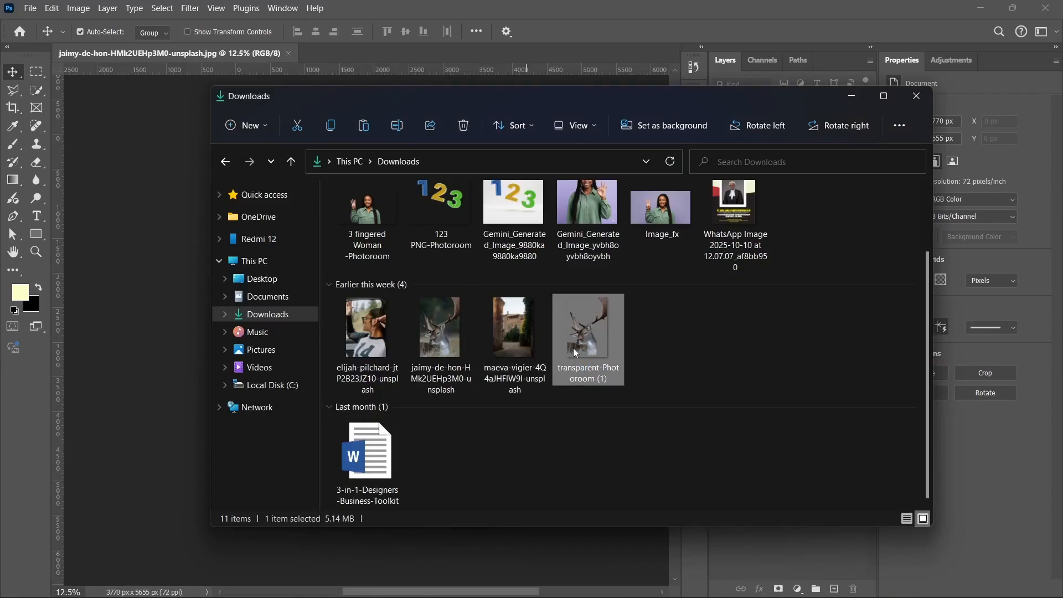
pyautogui.doubleClick(570, 350)
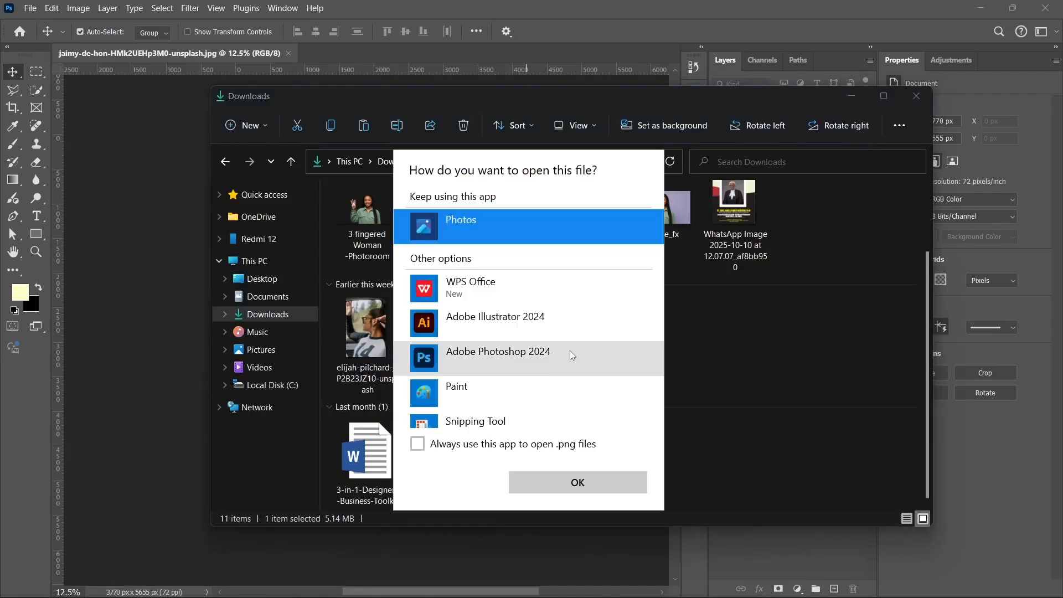
pyautogui.click(568, 483)
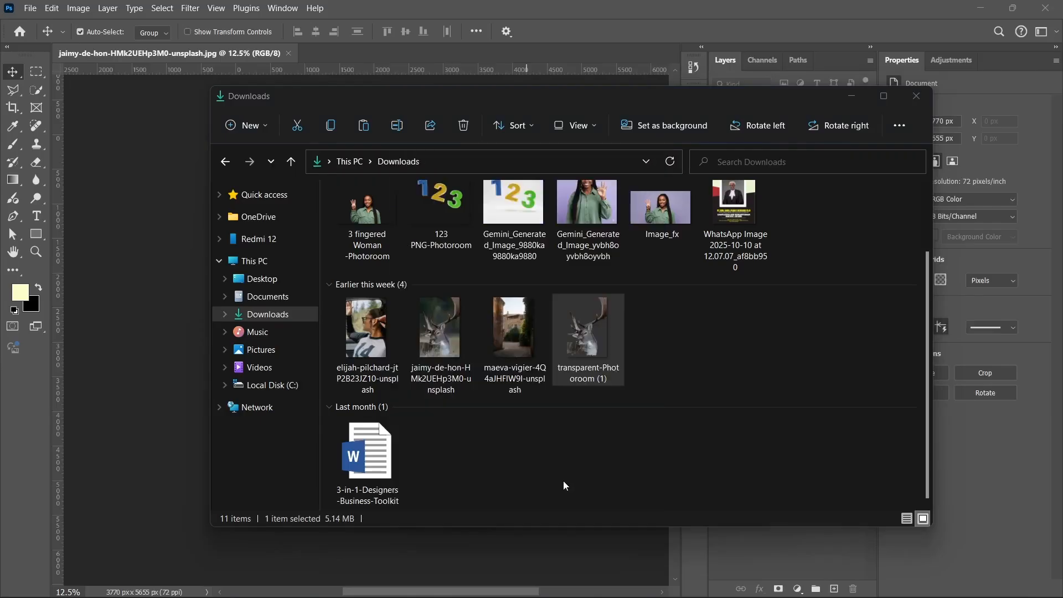
pyautogui.doubleClick(596, 330)
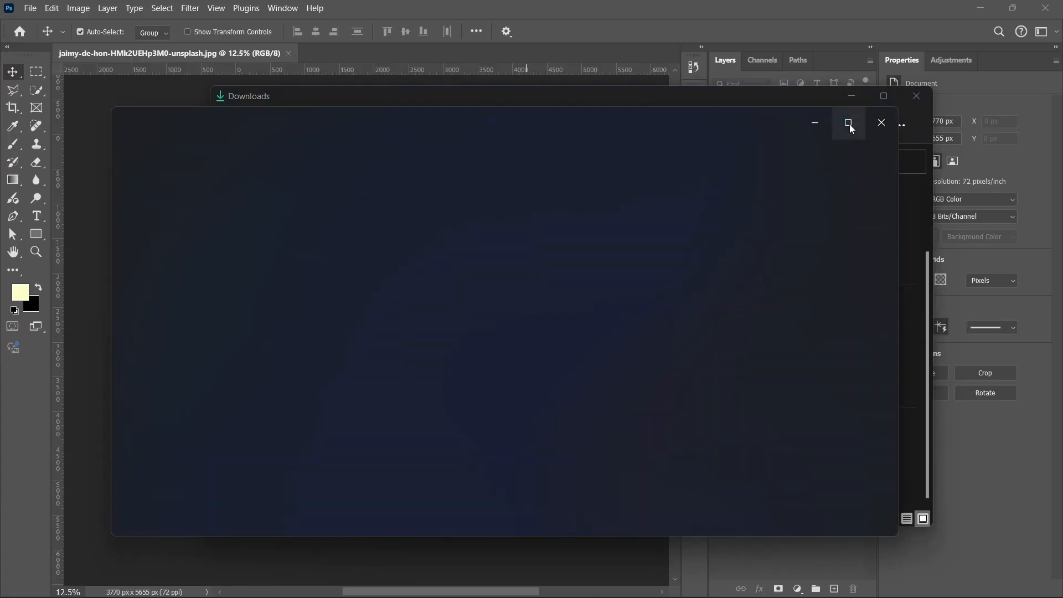
pyautogui.click(848, 122)
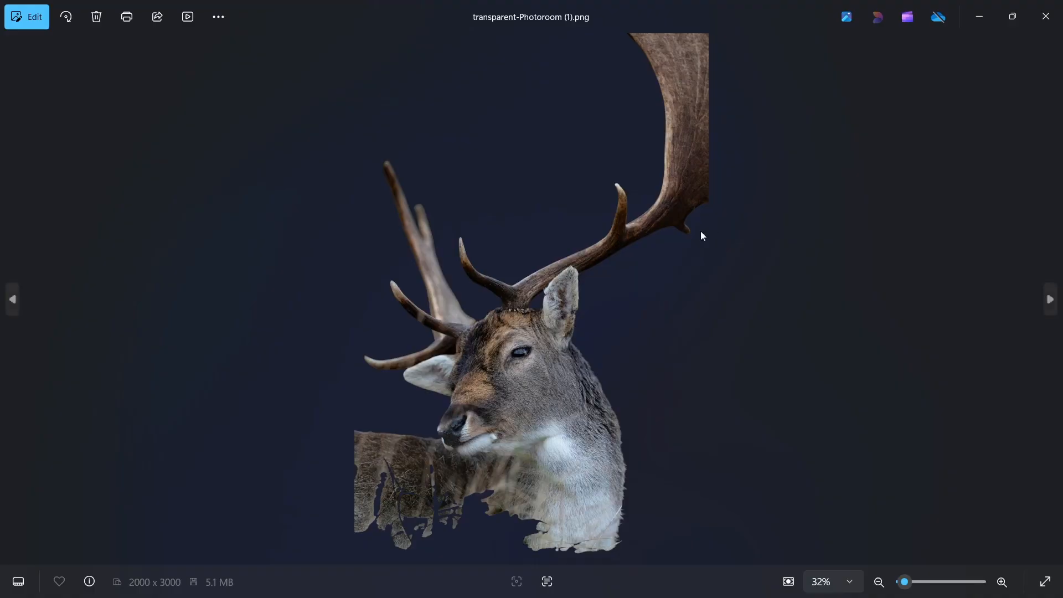
pyautogui.press('Right')
pyautogui.press('Right')
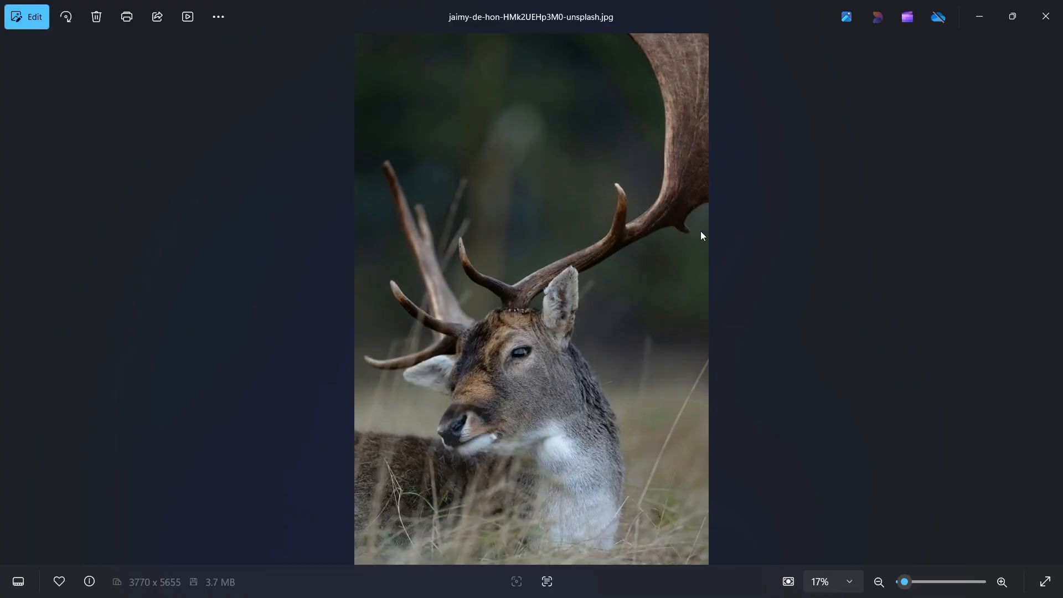
pyautogui.press('Right')
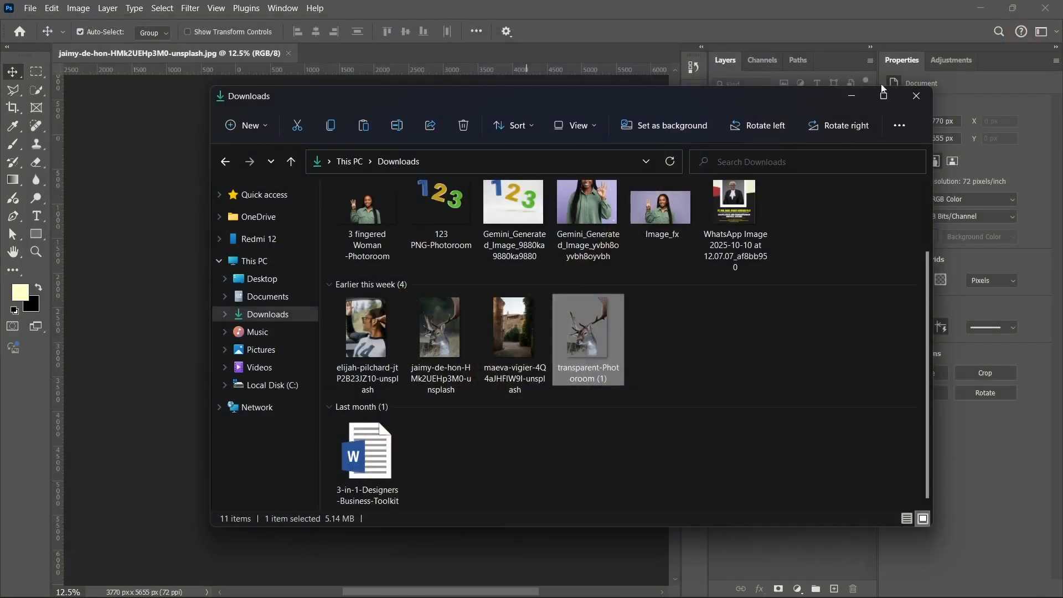
pyautogui.click(1054, 8)
# Place transparent-Photoroom (1) into the deer document and scale it to 188.50% so it overlays the original deer
pyautogui.moveTo(173, 361); pyautogui.dragTo(122, 351)
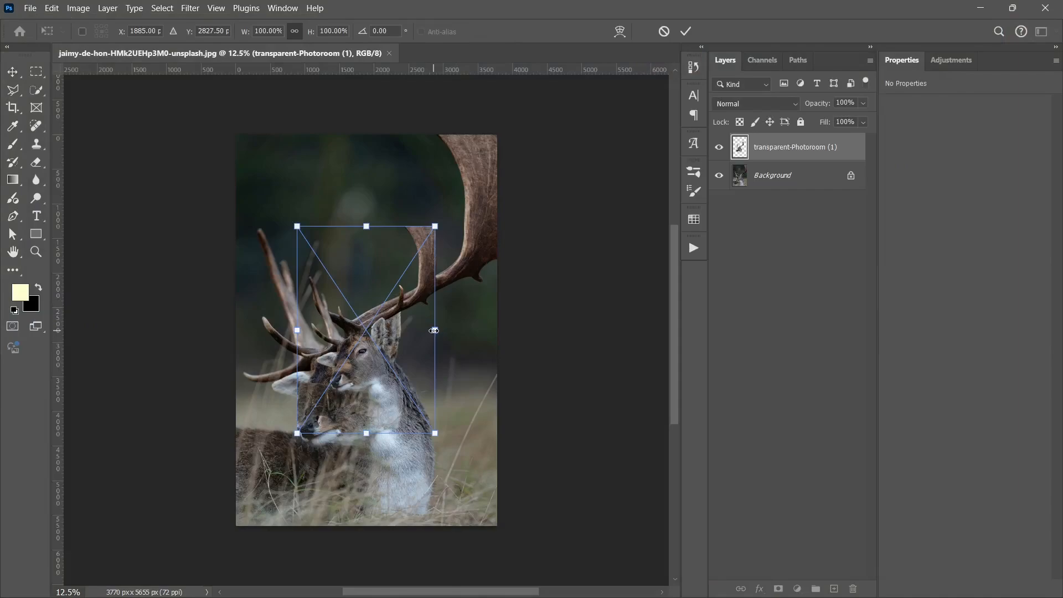
pyautogui.moveTo(434, 331); pyautogui.dragTo(498, 323)
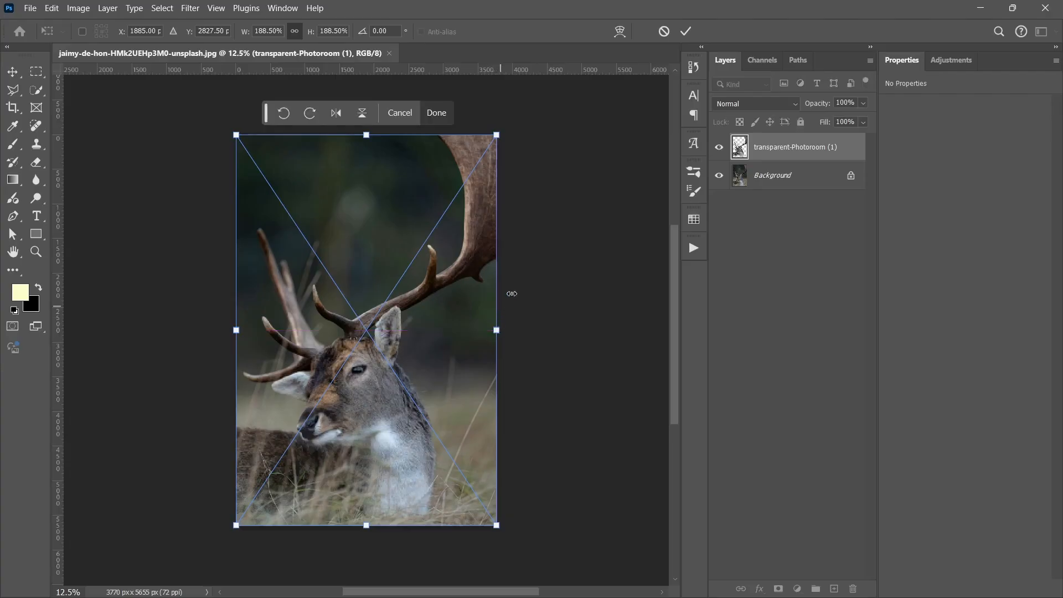
pyautogui.click(686, 31)
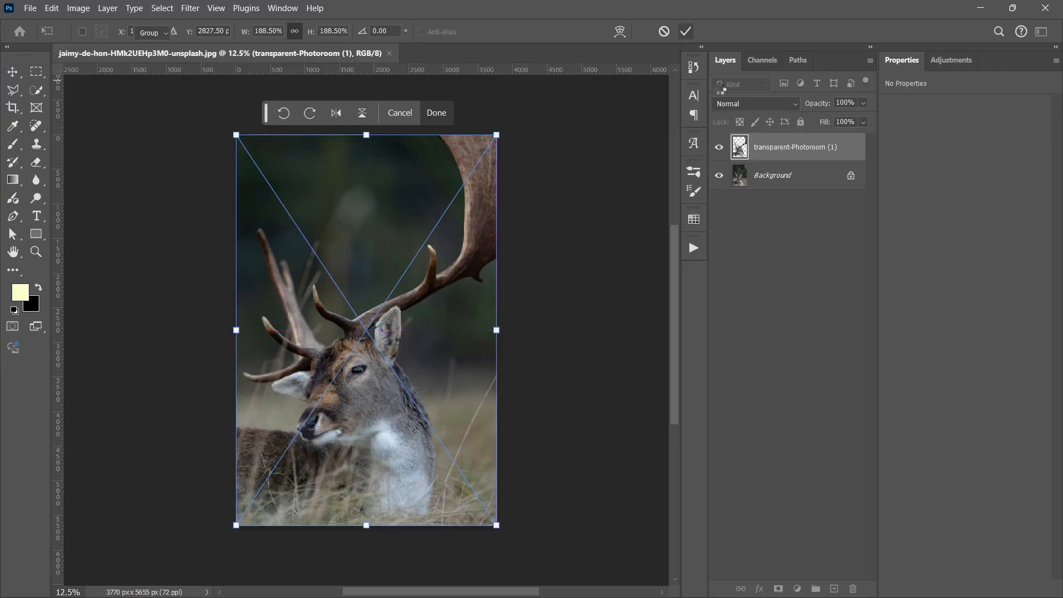
# Toggle the cutout layer's visibility to check its alignment with the deer on the Background layer
pyautogui.click(719, 148)
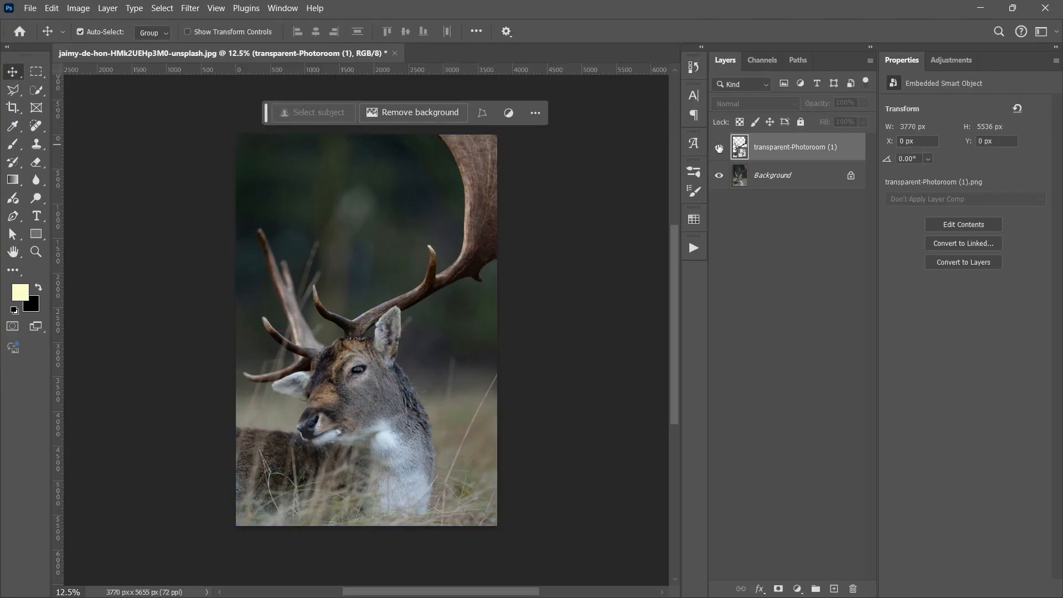
pyautogui.click(719, 148)
pyautogui.click(719, 148)
pyautogui.click(719, 148)
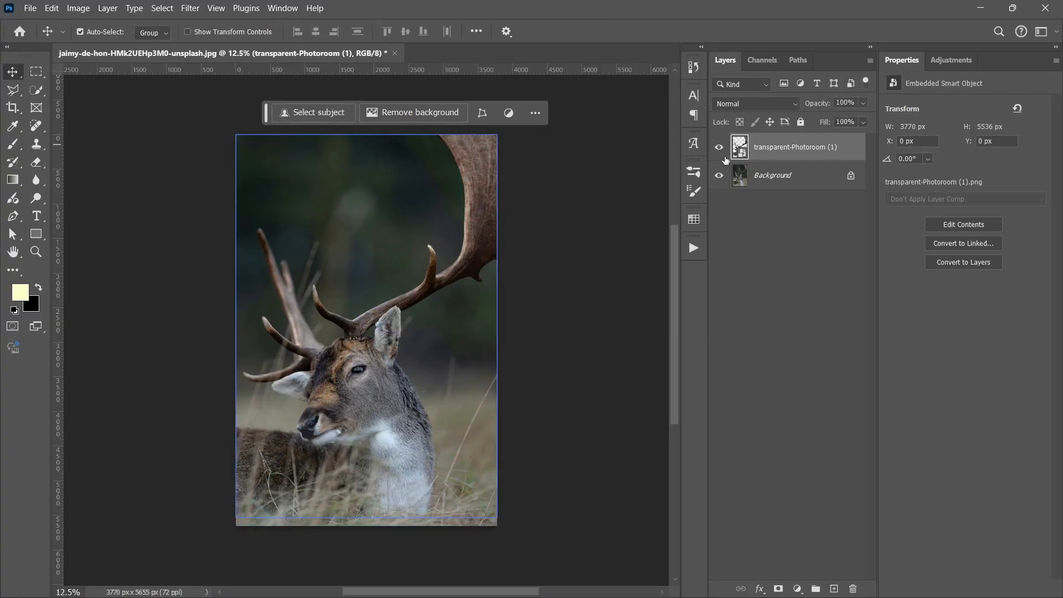
# Load the outline of the transparent-Photoroom (1) cutout layer as a selection around the deer
pyautogui.click(815, 279)
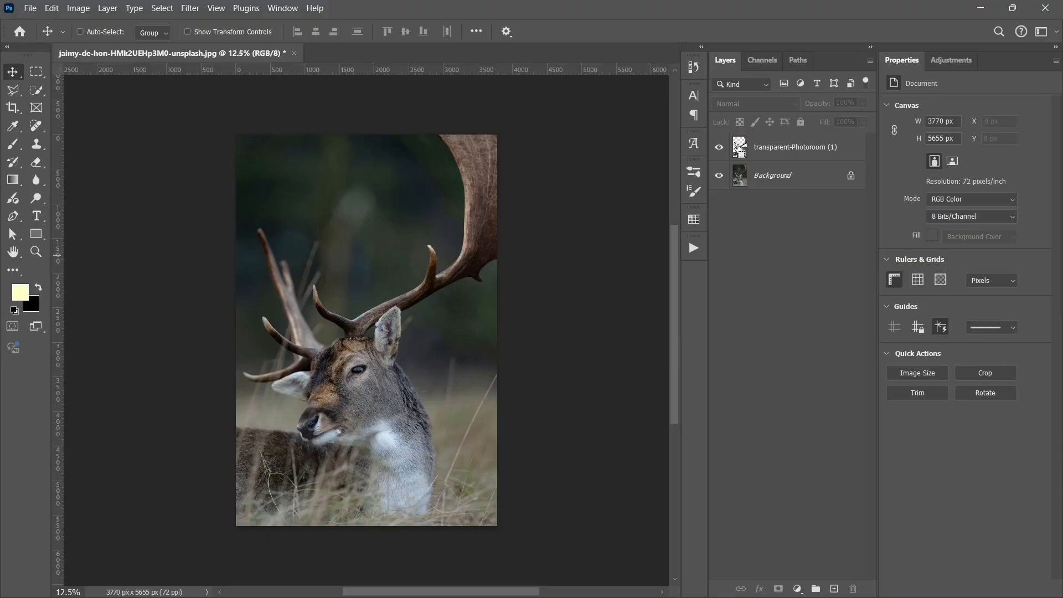
pyautogui.keyDown('ctrl'); pyautogui.click(741, 153); pyautogui.keyUp('ctrl')
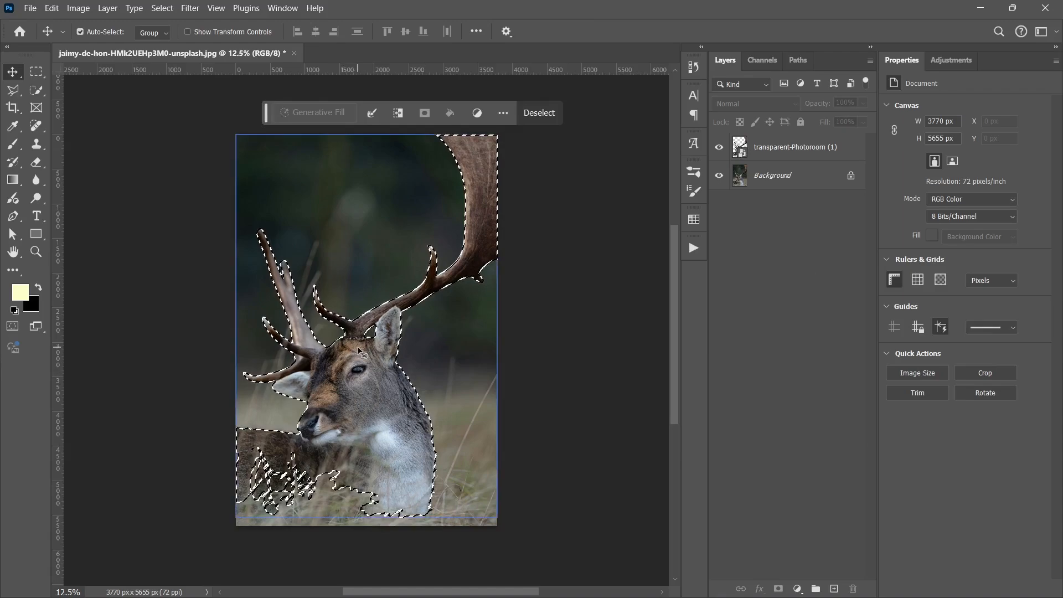
pyautogui.scroll(-1, 375, 334)
pyautogui.scroll(-2, 373, 326)
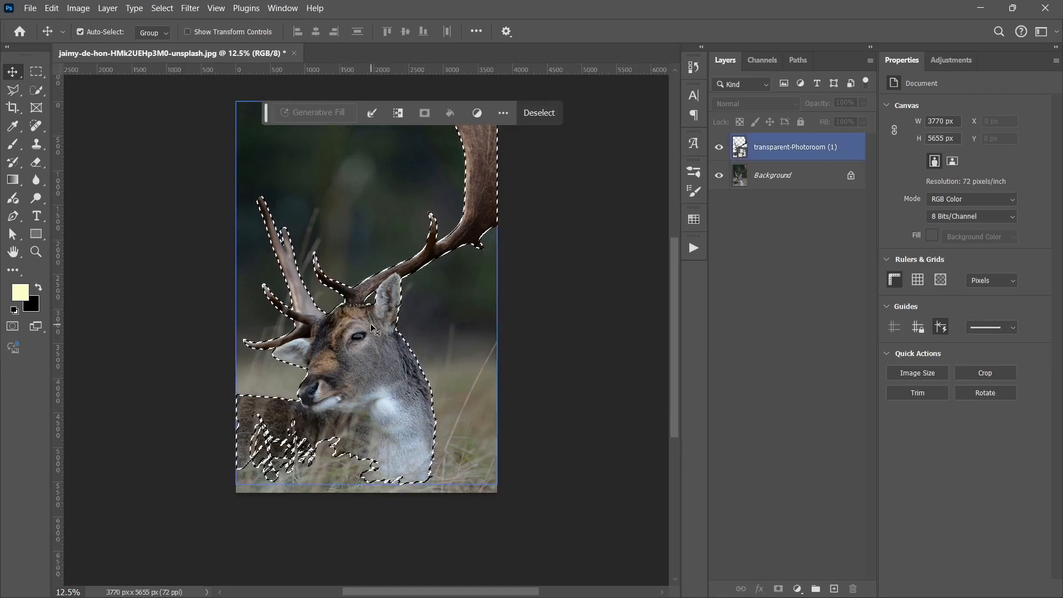
pyautogui.scroll(2, 373, 327)
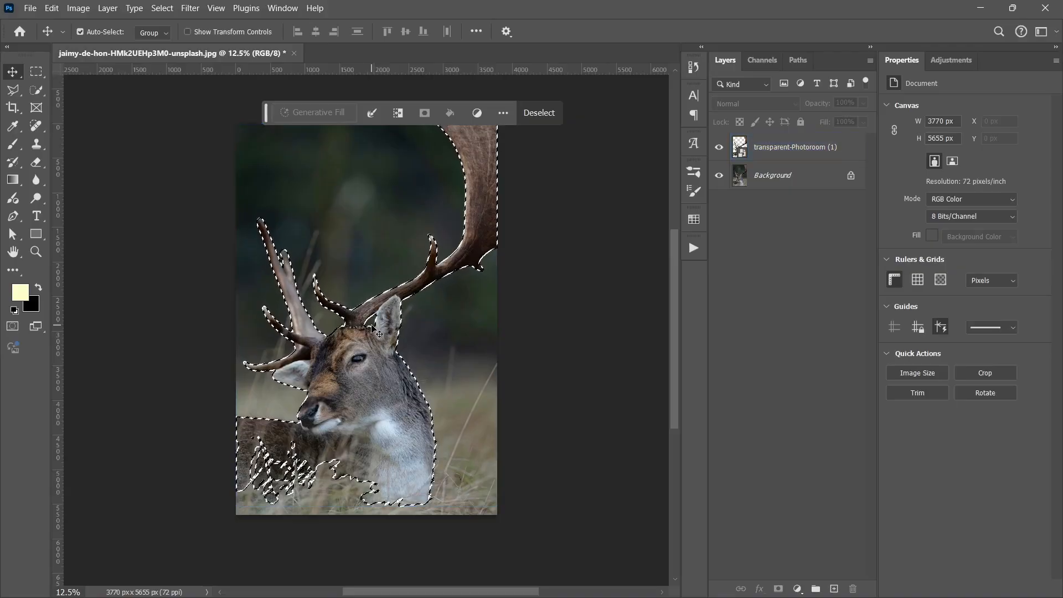
pyautogui.click(335, 354)
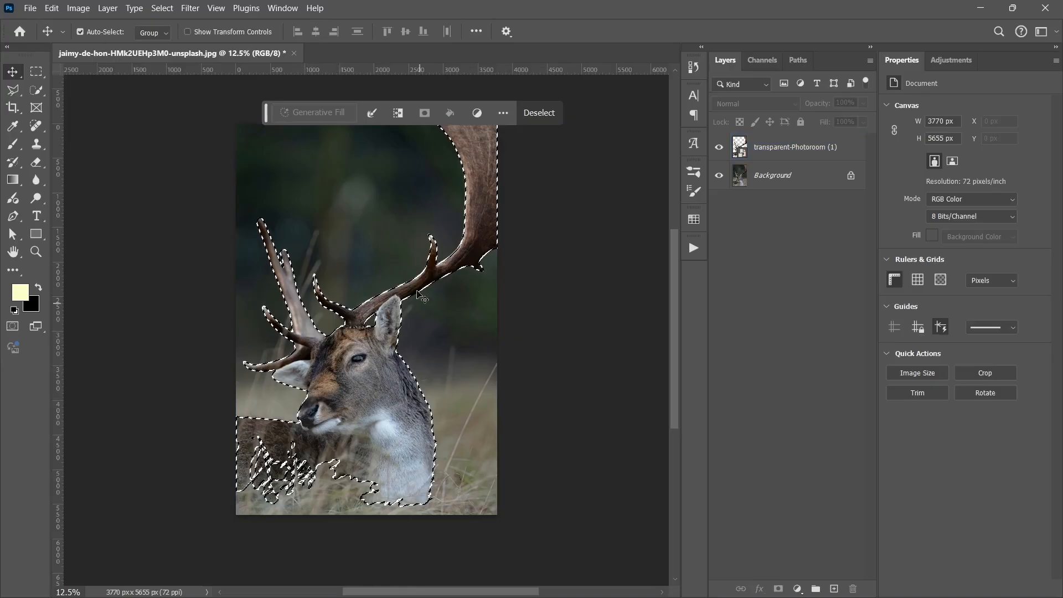
# Subtract the upper part of the deer's upright ear from the selection with the Lasso tool, following the antler's edge
pyautogui.click(13, 92)
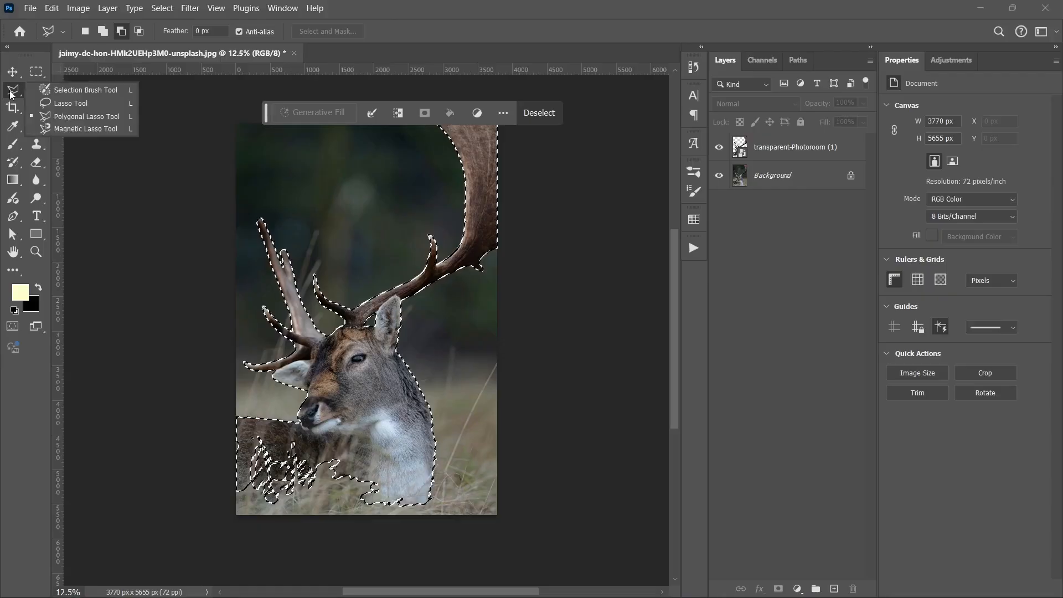
pyautogui.click(50, 104)
pyautogui.scroll(-1, 277, 246)
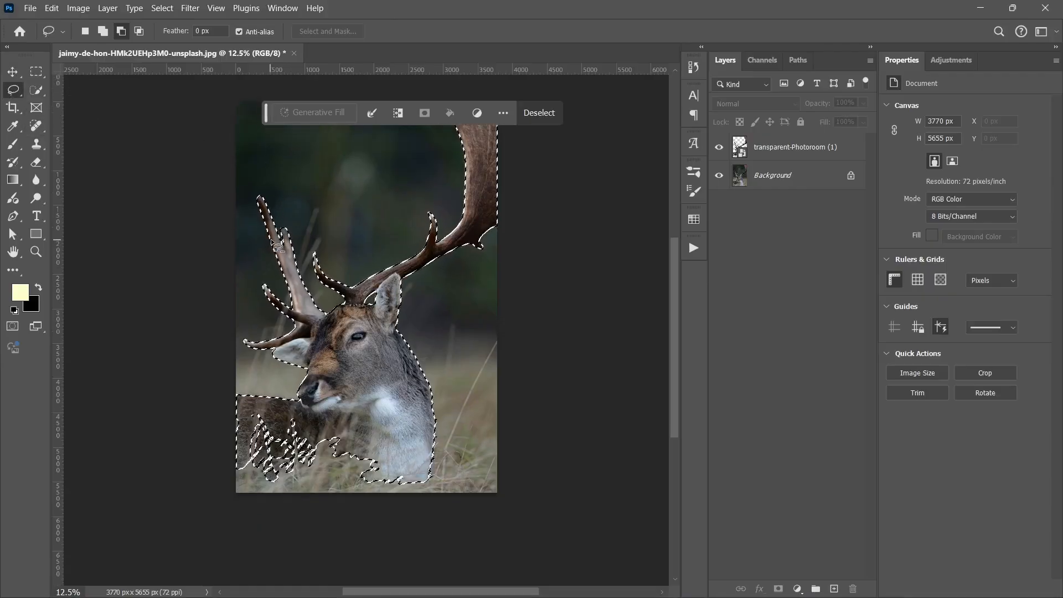
pyautogui.click(121, 31)
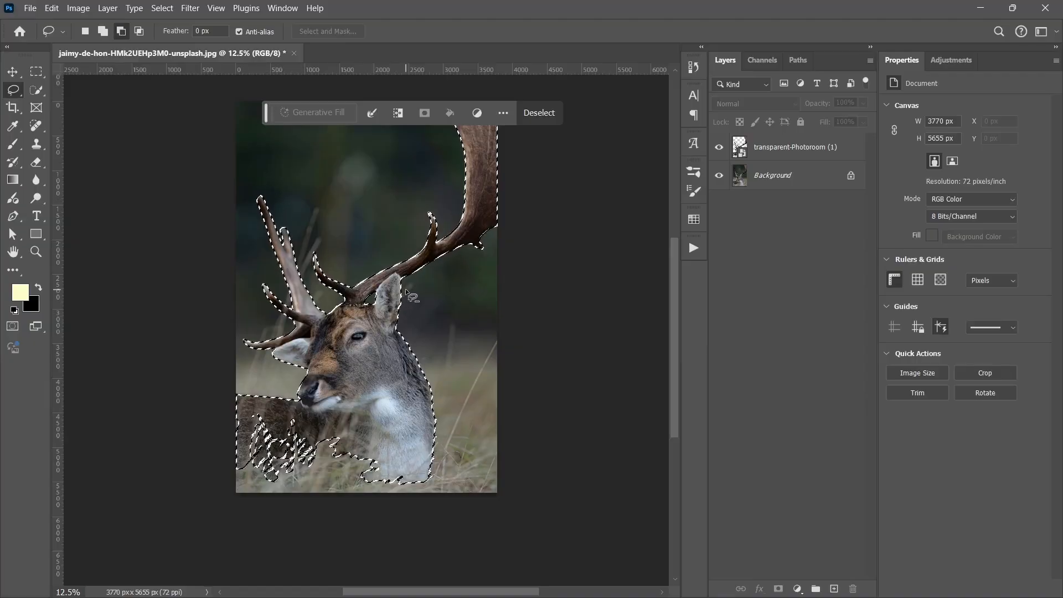
pyautogui.scroll(3, 416, 332)
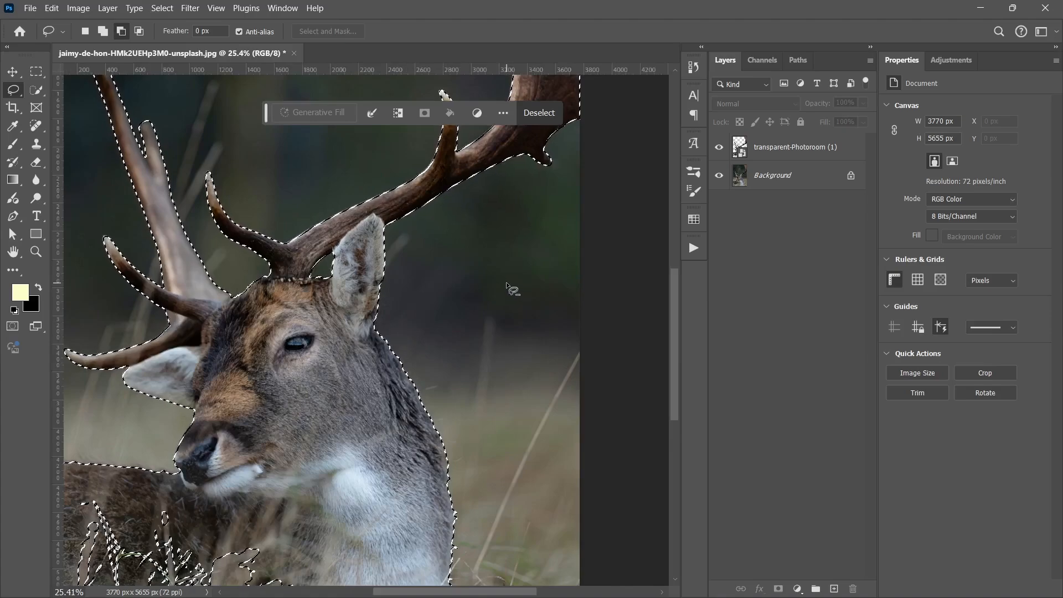
pyautogui.scroll(3, 286, 292)
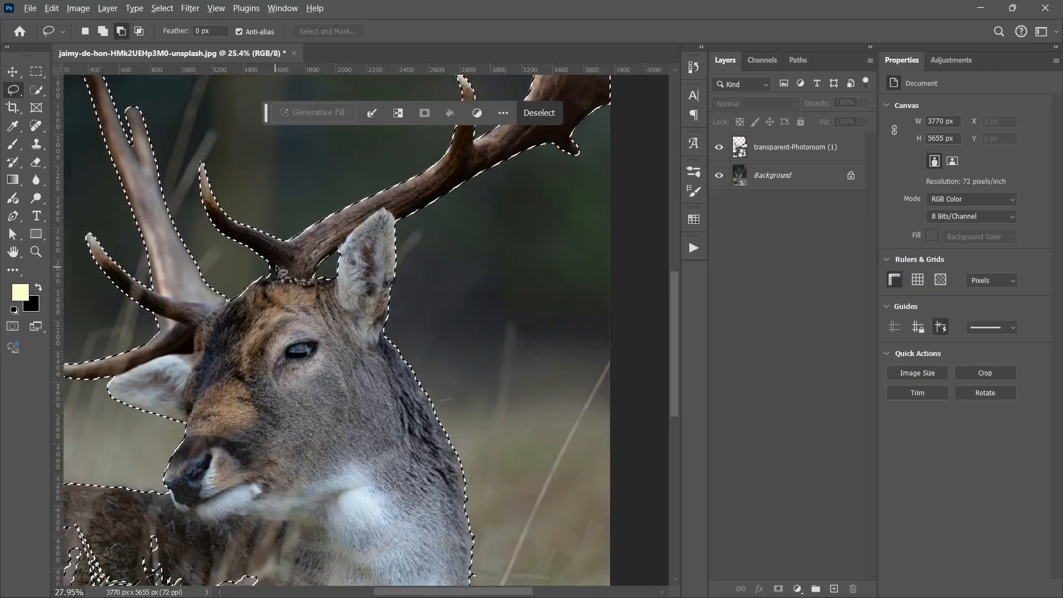
pyautogui.scroll(3, 317, 264)
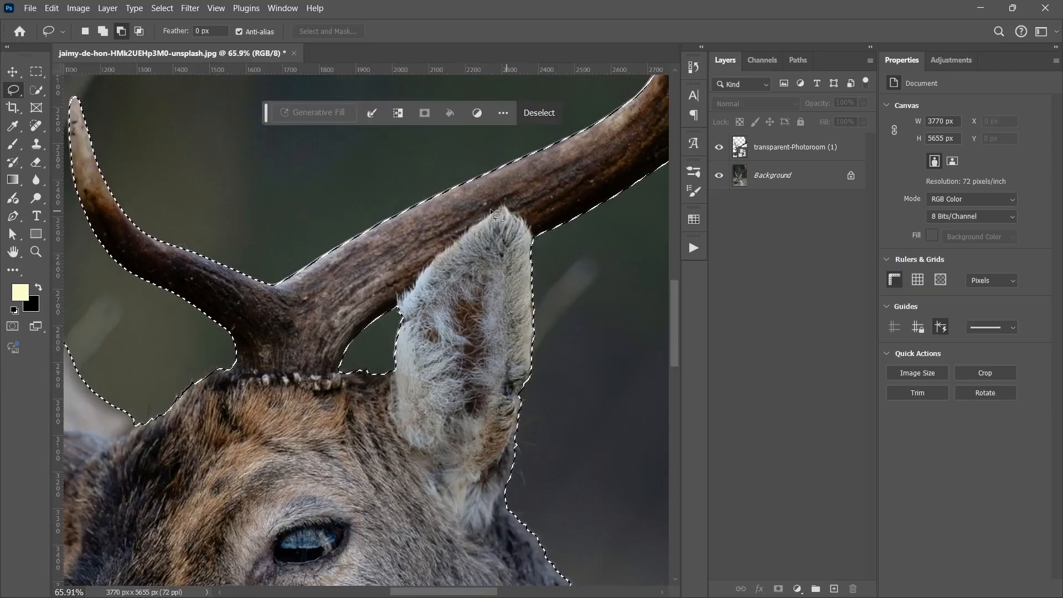
pyautogui.moveTo(536, 237); pyautogui.dragTo(526, 230)
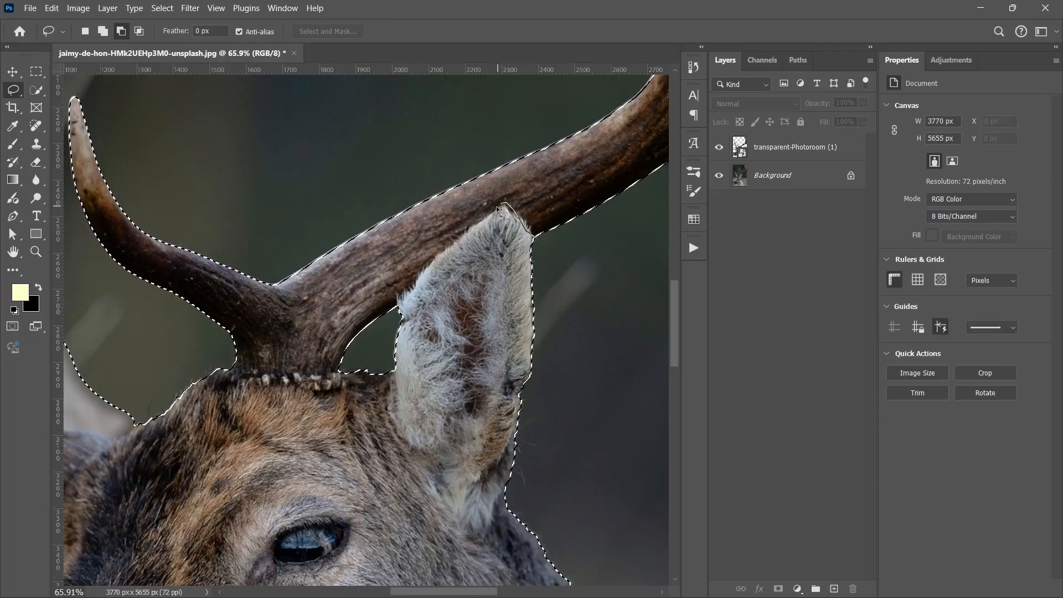
pyautogui.moveTo(424, 267)
pyautogui.mouseDown()
pyautogui.moveTo(390, 335)
pyautogui.moveTo(585, 347)
pyautogui.moveTo(546, 259)
pyautogui.moveTo(536, 244)
pyautogui.moveTo(524, 250)
pyautogui.mouseUp()
# Subtract the forehead below the main antler's base and the rest of the upright ear, down to eye level, from the selection
pyautogui.scroll(-1, 431, 306)
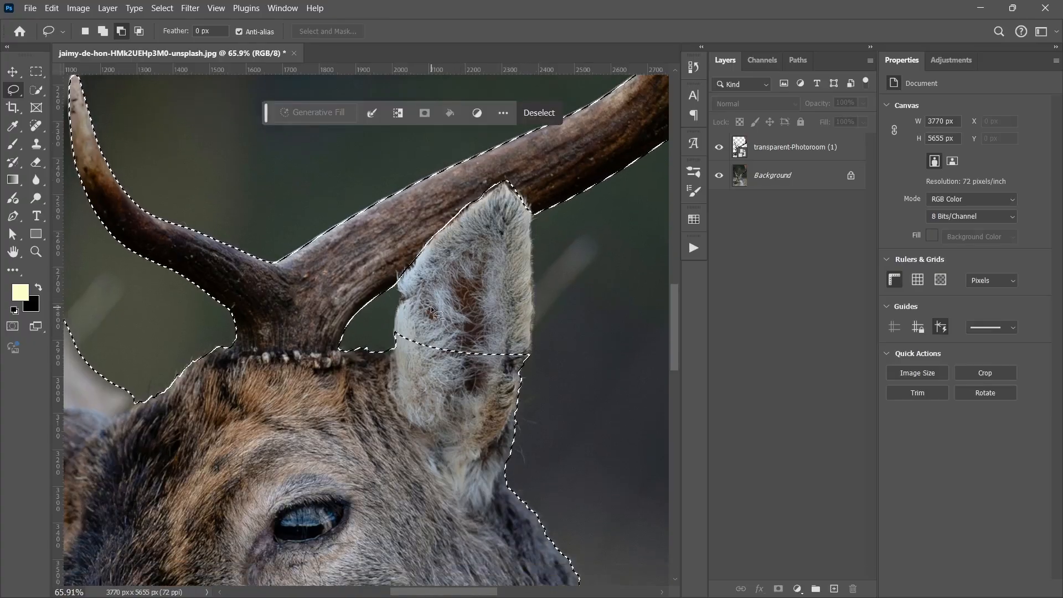
pyautogui.scroll(-2, 429, 302)
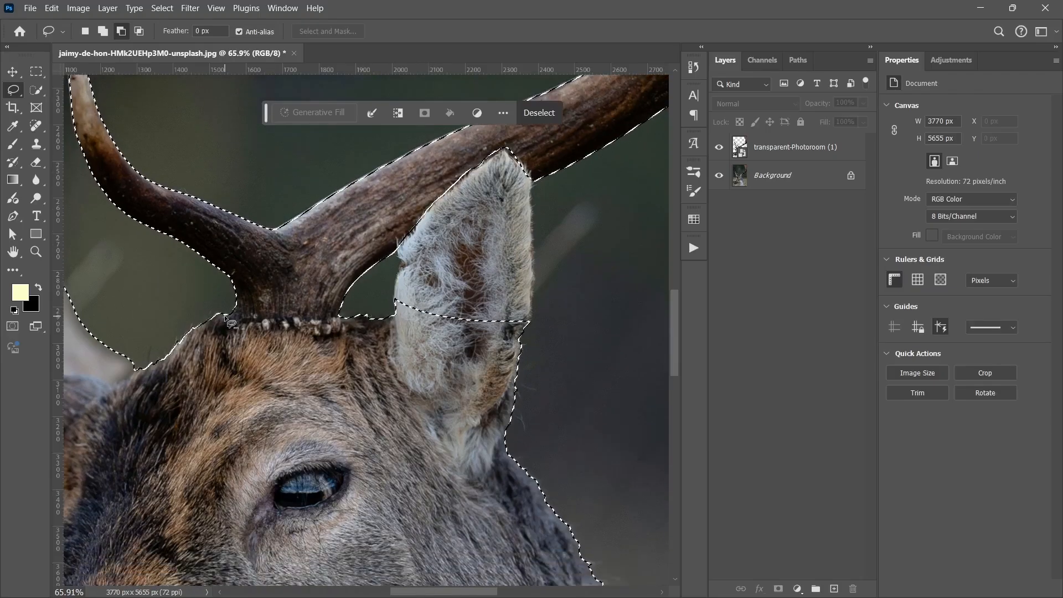
pyautogui.moveTo(213, 305)
pyautogui.mouseDown()
pyautogui.moveTo(316, 328)
pyautogui.moveTo(442, 282)
pyautogui.moveTo(573, 288)
pyautogui.moveTo(559, 401)
pyautogui.moveTo(518, 457)
pyautogui.moveTo(231, 453)
pyautogui.moveTo(184, 384)
pyautogui.moveTo(185, 356)
pyautogui.moveTo(217, 308)
pyautogui.mouseUp()
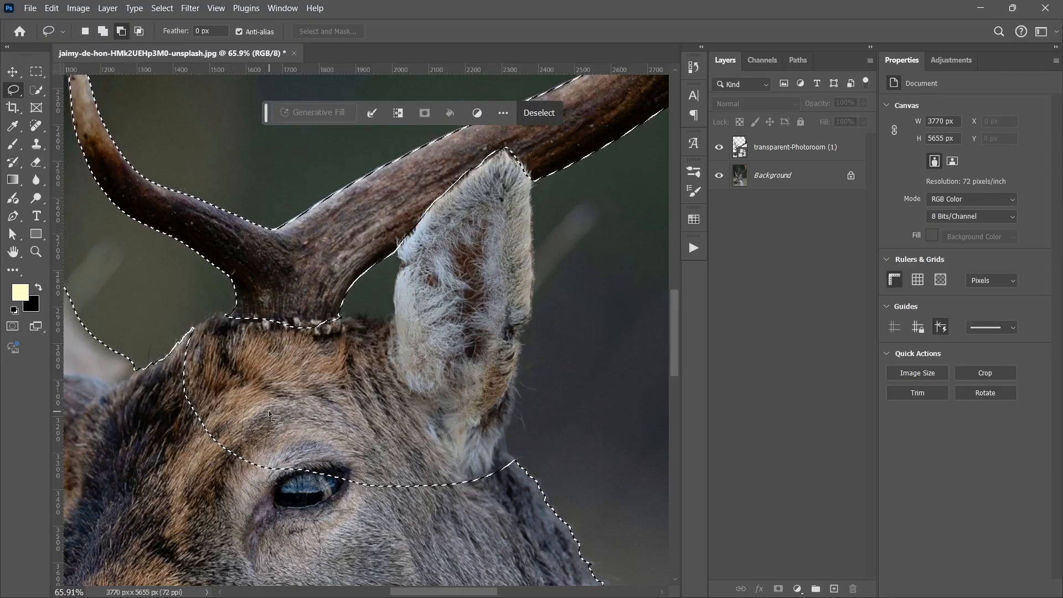
# Subtract the dark fur between the rear antler's base and the eye from the selection, tracing along the antler's base
pyautogui.scroll(-2, 261, 405)
pyautogui.scroll(-2, 262, 405)
pyautogui.moveTo(180, 423); pyautogui.dragTo(344, 304)
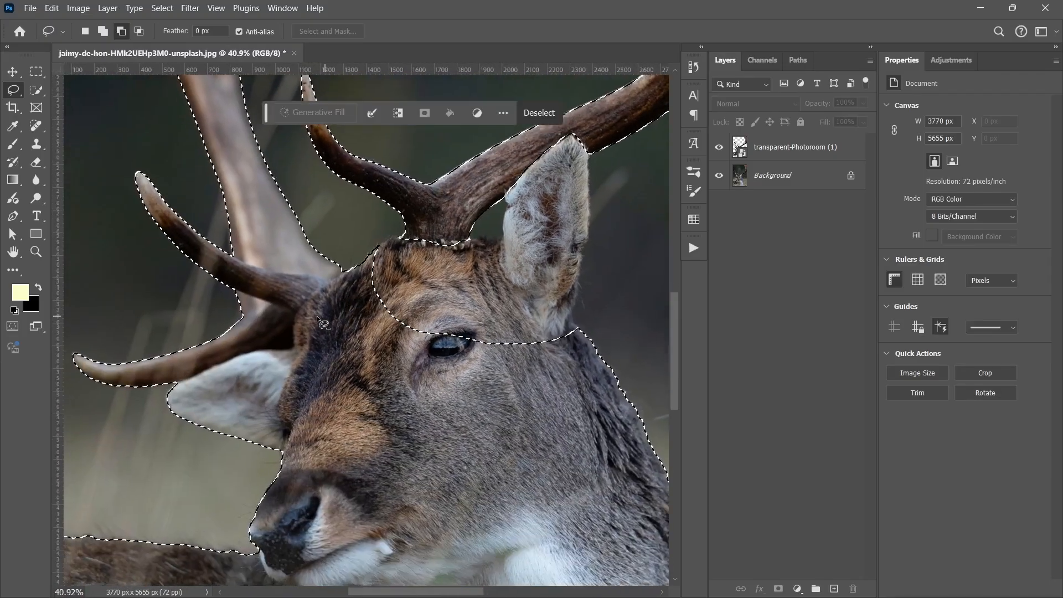
pyautogui.scroll(1, 299, 307)
pyautogui.scroll(3, 299, 306)
pyautogui.moveTo(273, 292); pyautogui.dragTo(319, 261)
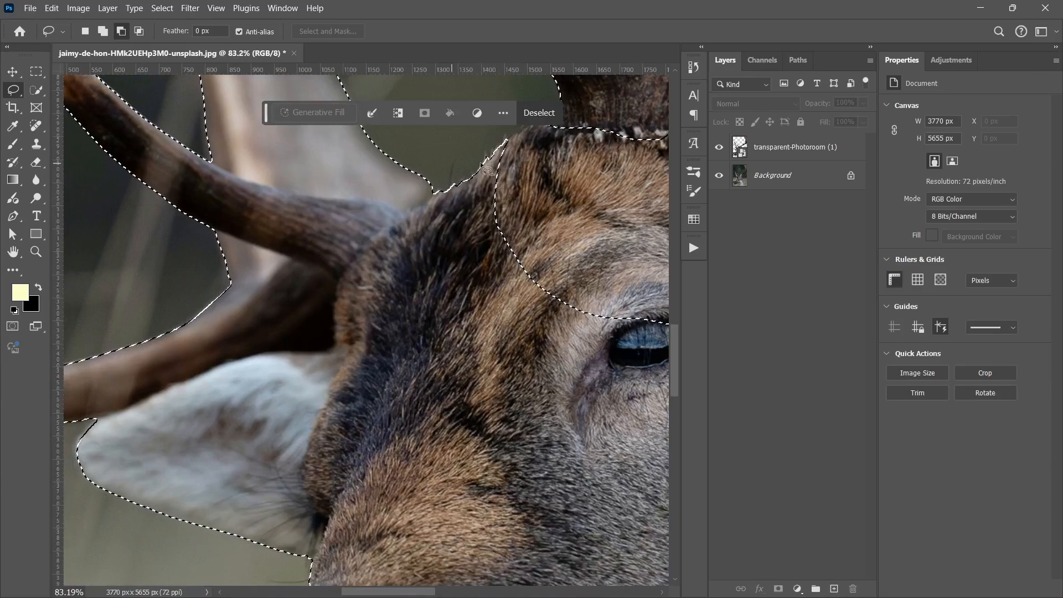
pyautogui.moveTo(487, 170)
pyautogui.mouseDown()
pyautogui.moveTo(507, 143)
pyautogui.moveTo(473, 157)
pyautogui.moveTo(439, 193)
pyautogui.mouseUp()
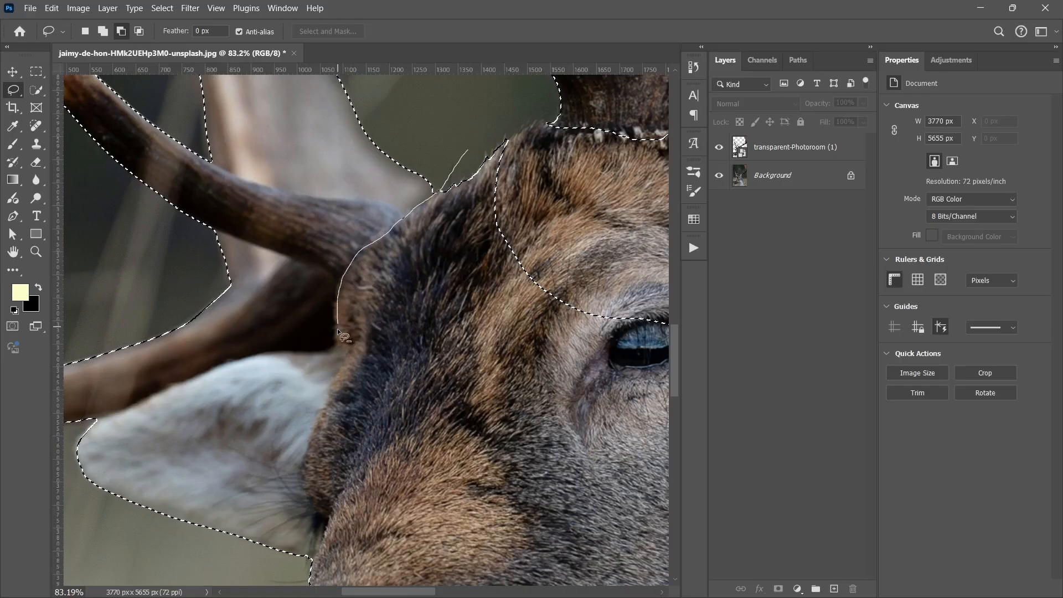
pyautogui.moveTo(338, 332)
pyautogui.mouseDown()
pyautogui.moveTo(331, 374)
pyautogui.moveTo(497, 387)
pyautogui.mouseUp()
pyautogui.moveTo(541, 327)
pyautogui.mouseDown()
pyautogui.moveTo(548, 204)
pyautogui.moveTo(514, 137)
pyautogui.moveTo(460, 155)
pyautogui.mouseUp()
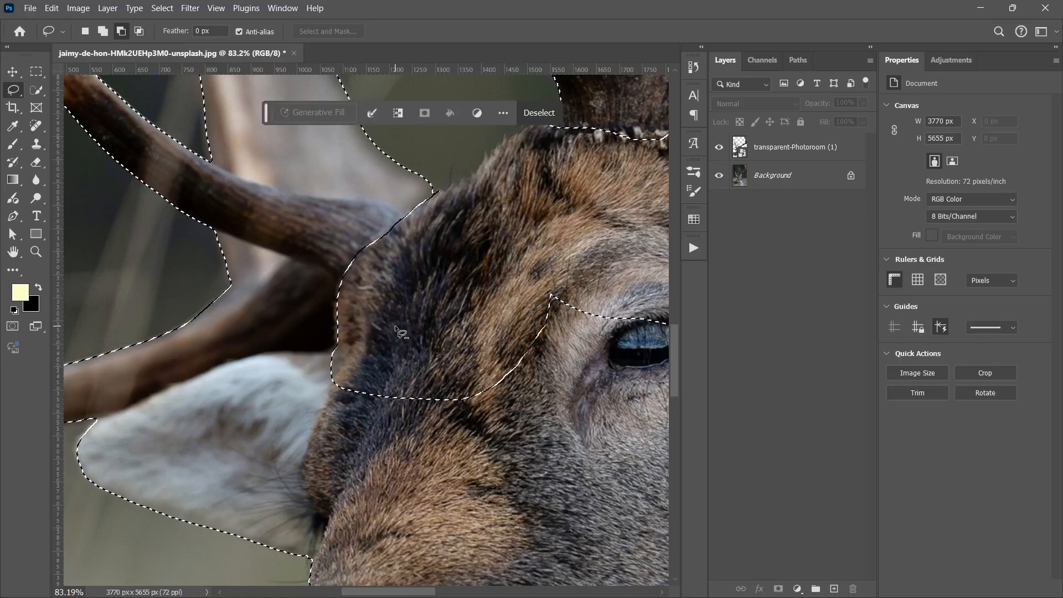
pyautogui.scroll(-3, 382, 340)
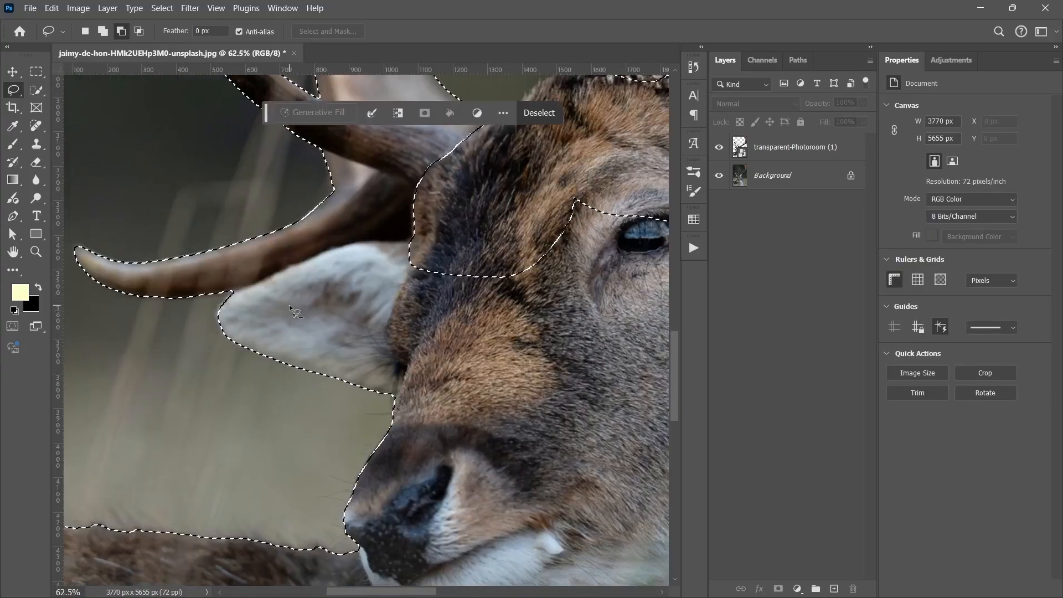
# Subtract the drooping ear below the rear antler and the adjoining strip of snout from the selection, tracing the antler's lower edge
pyautogui.scroll(1, 289, 308)
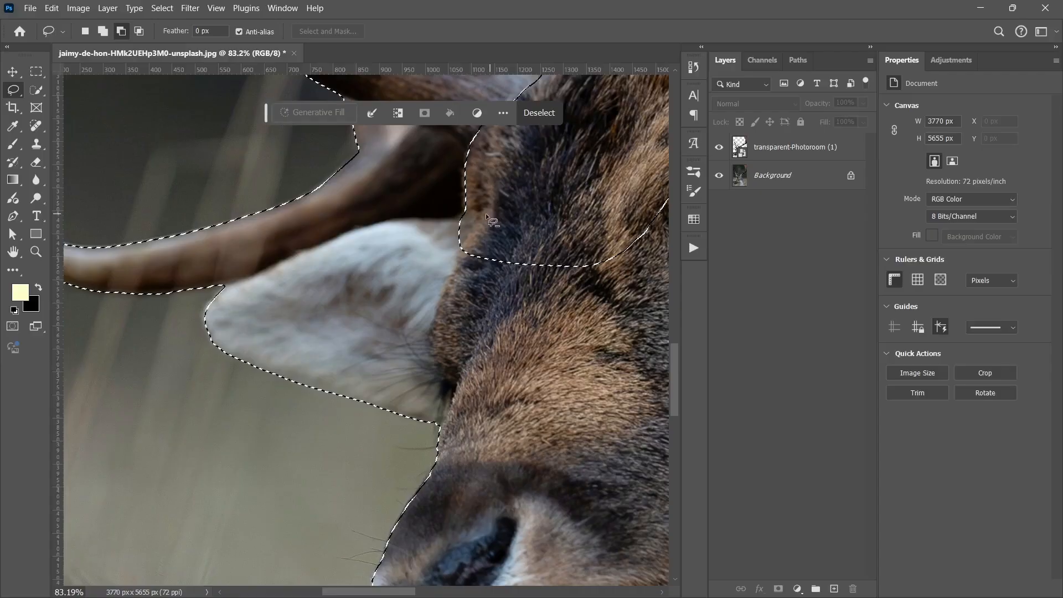
pyautogui.moveTo(485, 220); pyautogui.dragTo(421, 218)
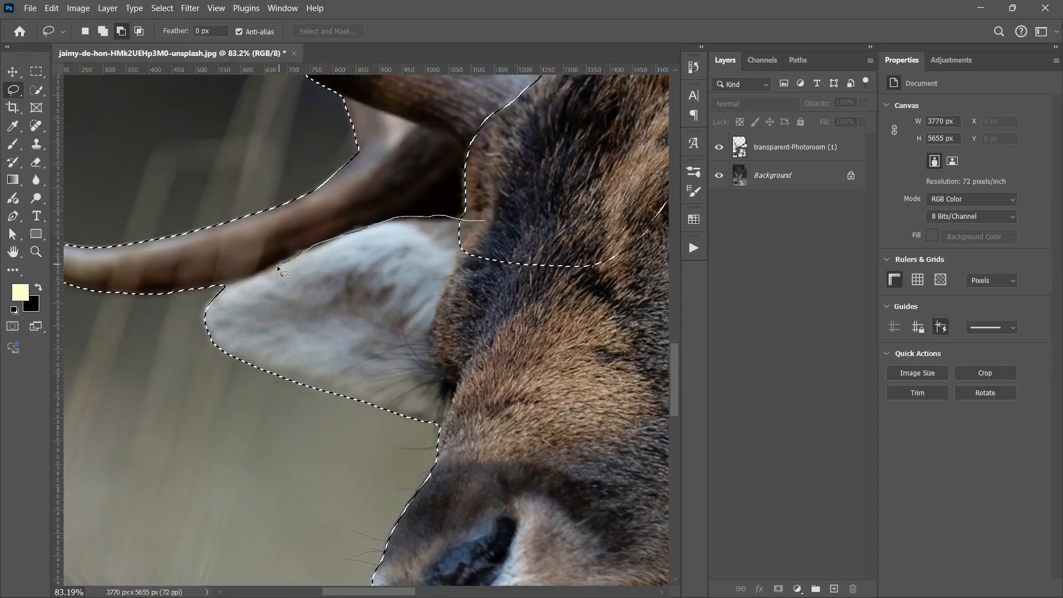
pyautogui.moveTo(208, 299)
pyautogui.mouseDown()
pyautogui.moveTo(232, 440)
pyautogui.moveTo(476, 489)
pyautogui.moveTo(543, 370)
pyautogui.moveTo(505, 215)
pyautogui.moveTo(483, 219)
pyautogui.mouseUp()
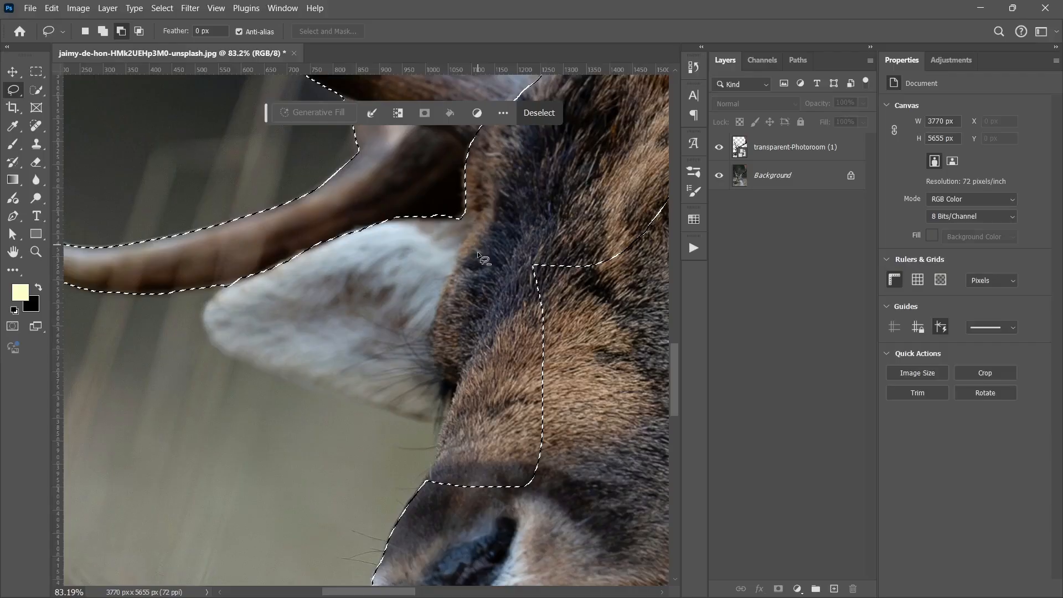
# Subtract the remaining face, neck and body from the selection with the Lasso tool so that only the antlers stay selected
pyautogui.scroll(-3, 469, 335)
pyautogui.scroll(-3, 460, 326)
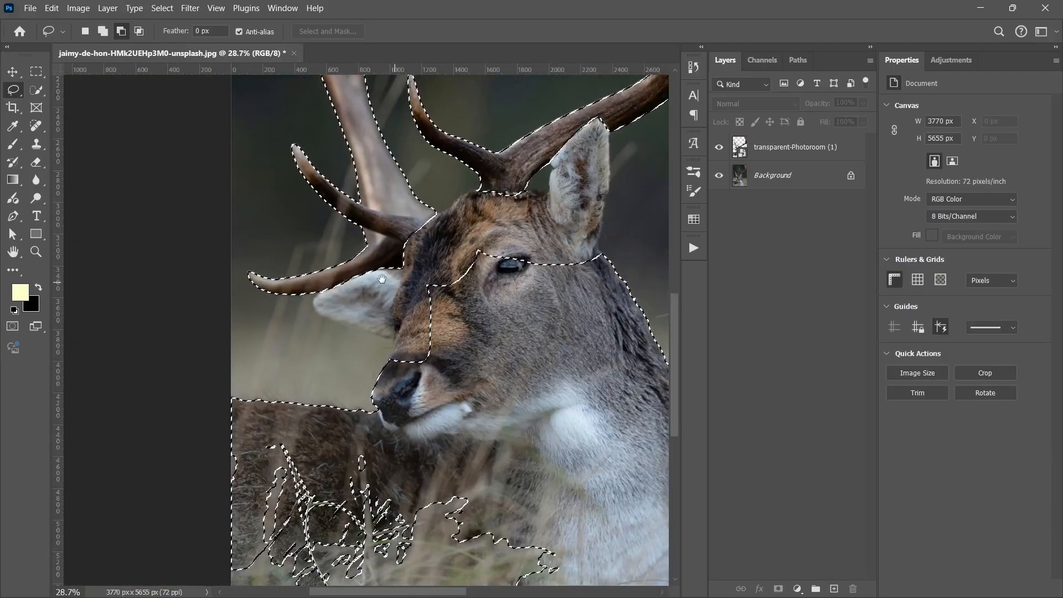
pyautogui.scroll(-2, 363, 300)
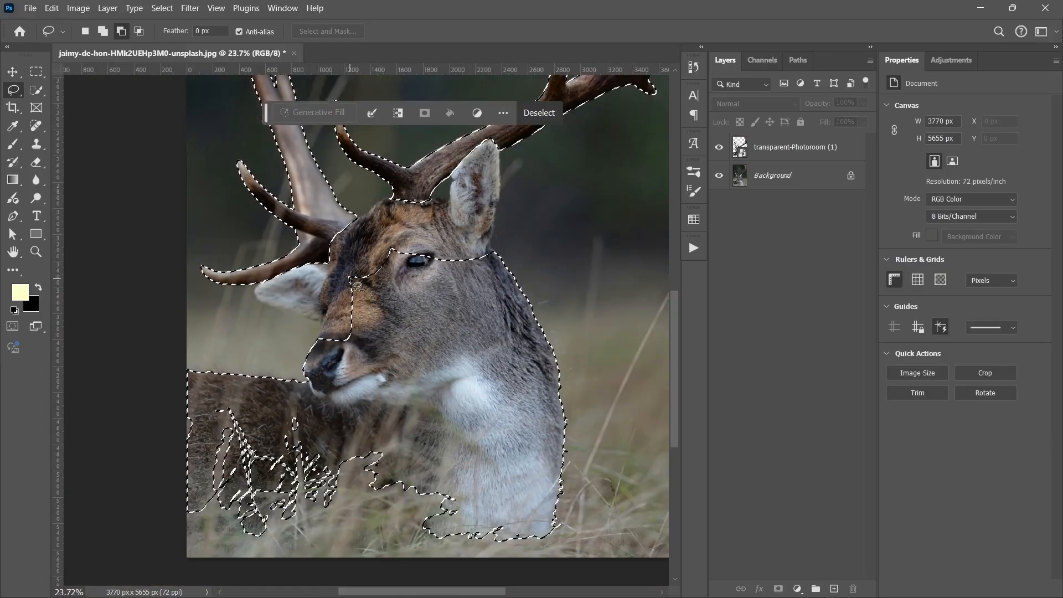
pyautogui.scroll(-2, 351, 267)
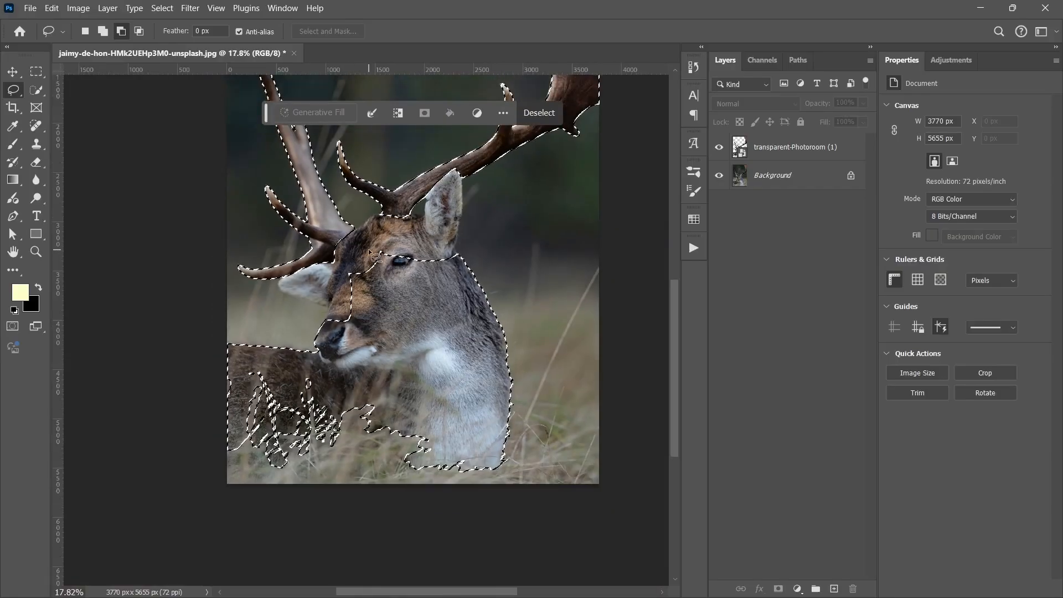
pyautogui.moveTo(368, 246)
pyautogui.mouseDown()
pyautogui.moveTo(472, 236)
pyautogui.moveTo(552, 261)
pyautogui.moveTo(581, 411)
pyautogui.moveTo(566, 495)
pyautogui.moveTo(437, 535)
pyautogui.moveTo(210, 535)
pyautogui.moveTo(176, 475)
pyautogui.moveTo(192, 343)
pyautogui.moveTo(269, 333)
pyautogui.moveTo(376, 245)
pyautogui.mouseUp()
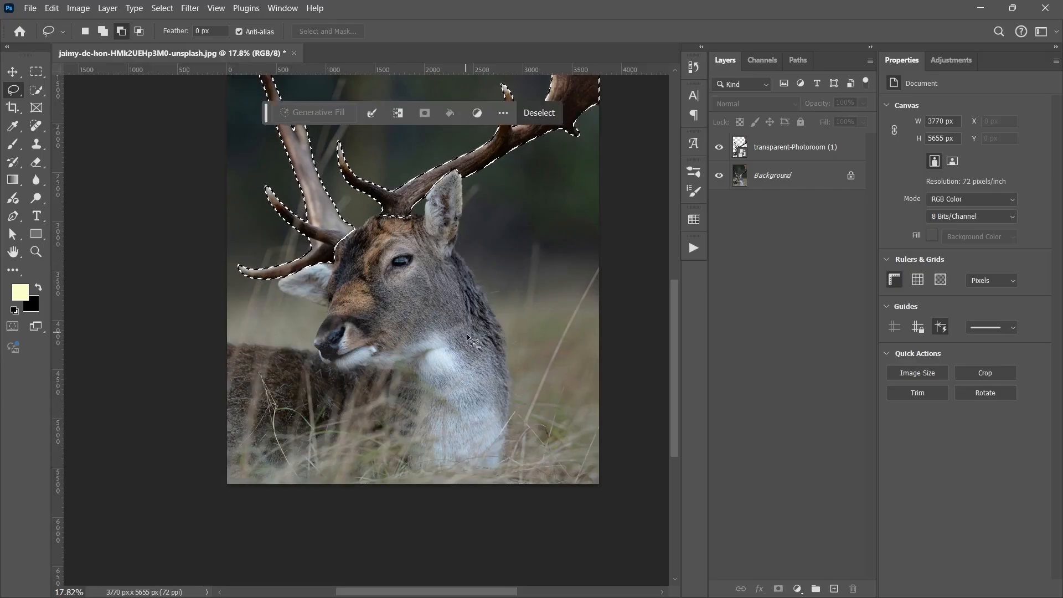
# Copy the selected antlers from the transparent-Photoroom (1) layer onto a new layer
pyautogui.scroll(3, 471, 360)
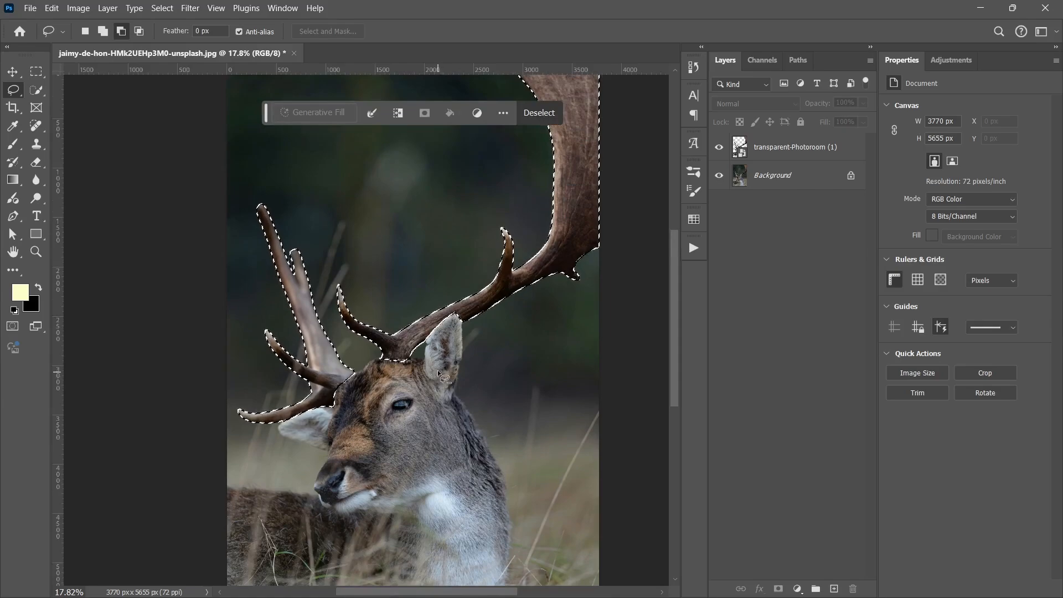
pyautogui.scroll(-2, 437, 370)
pyautogui.moveTo(467, 346); pyautogui.dragTo(432, 344)
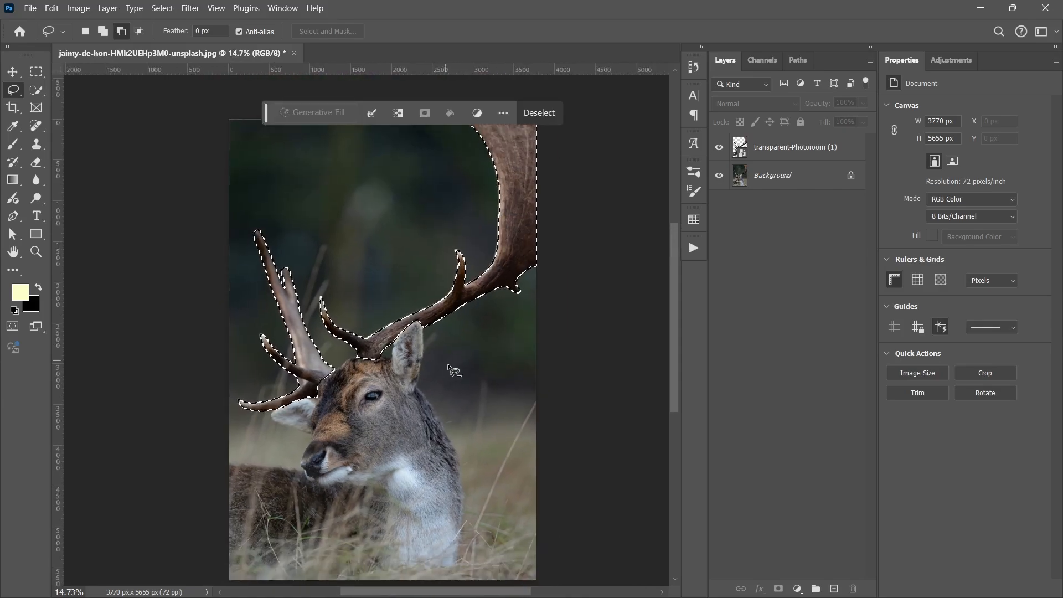
pyautogui.scroll(1, 491, 404)
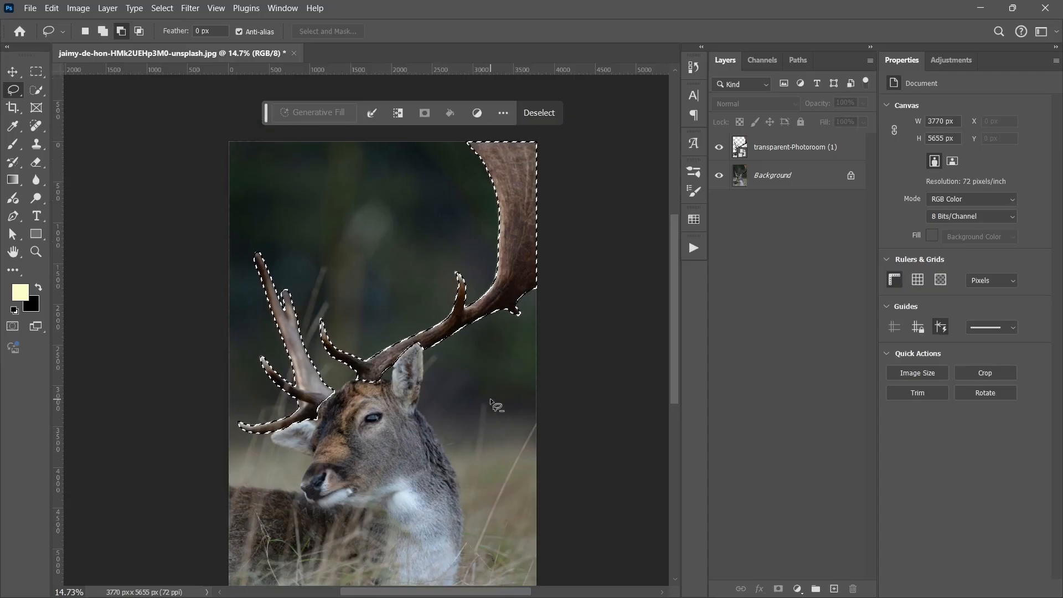
pyautogui.scroll(-2, 474, 403)
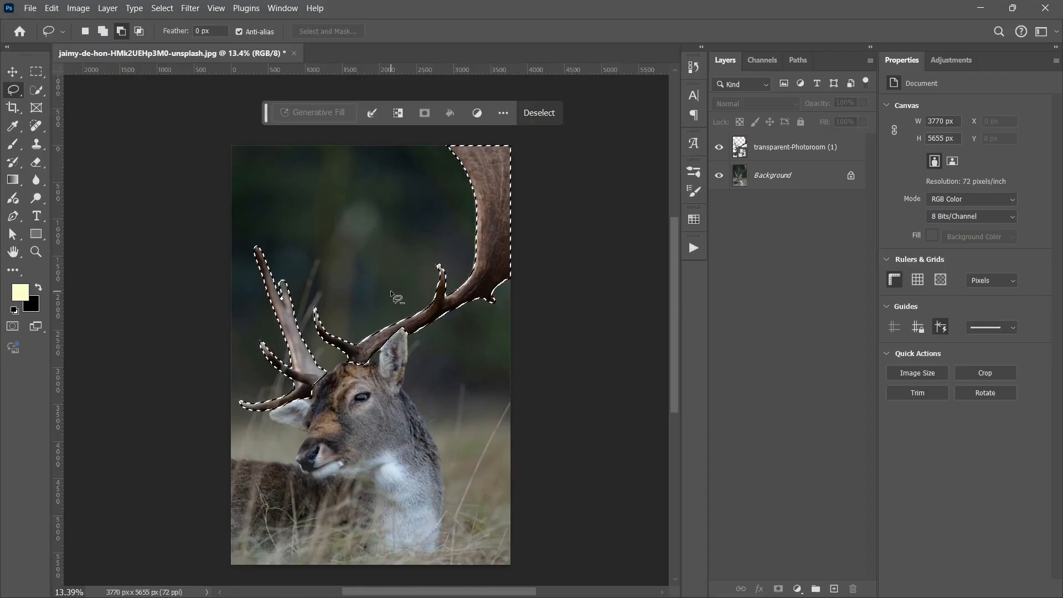
pyautogui.press('v')
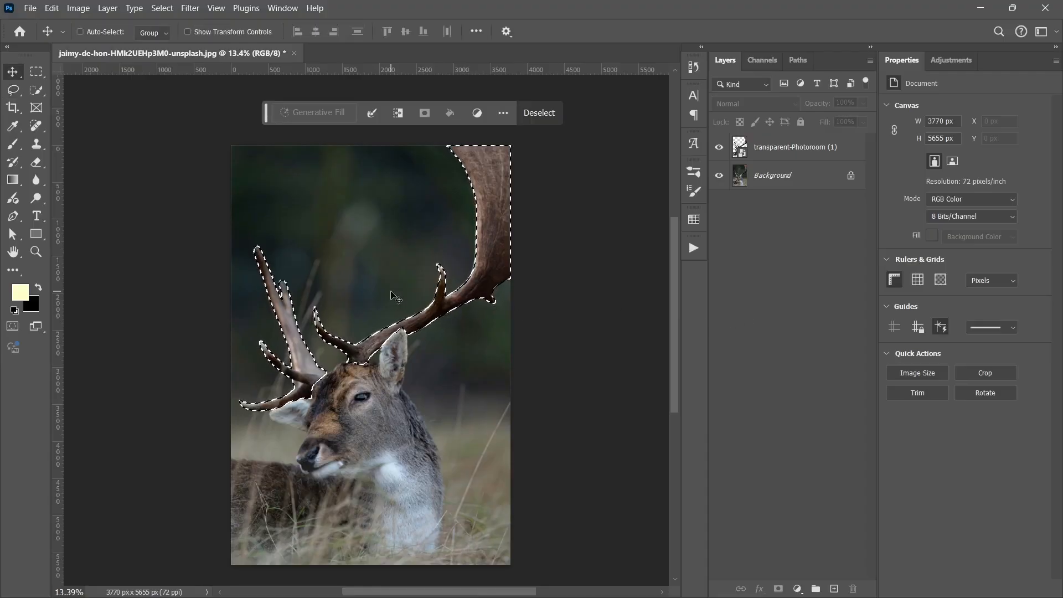
pyautogui.click(791, 161)
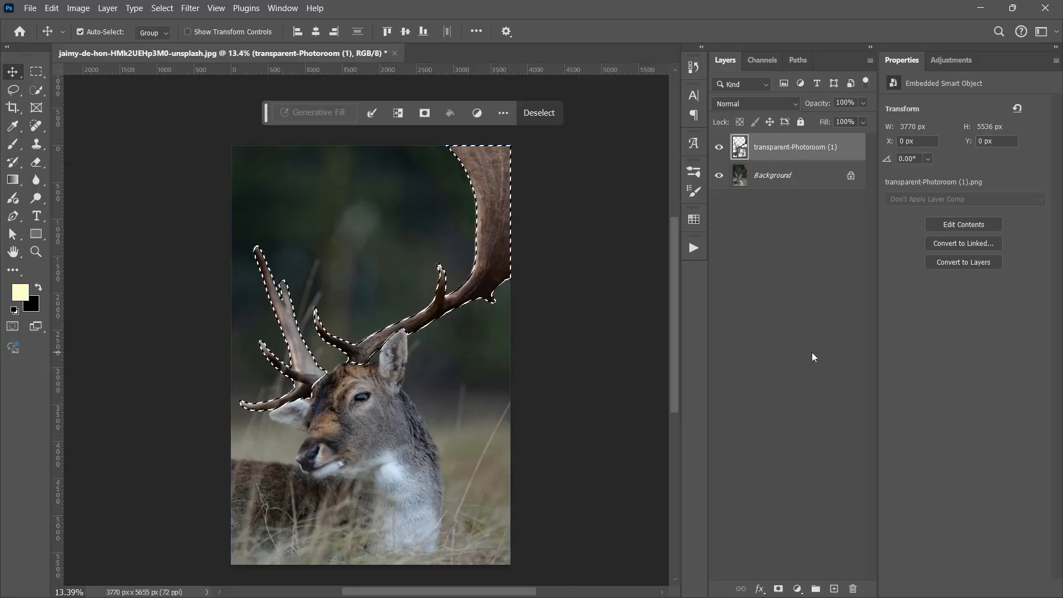
pyautogui.hotkey('ctrl', 'j')
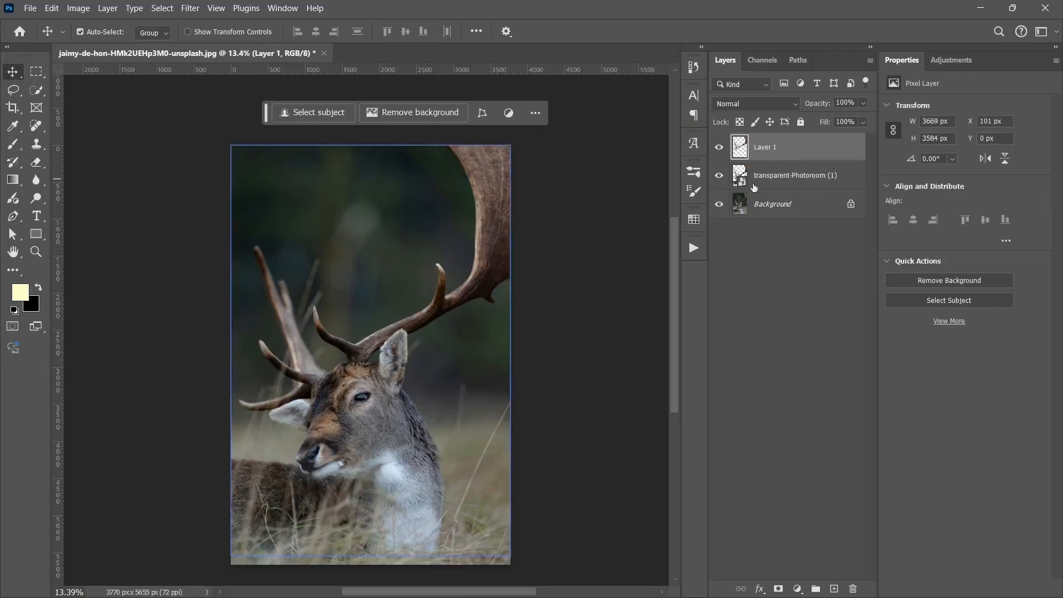
# Hide the cutout and Background layers to inspect the isolated antlers, and show both layers again
pyautogui.click(719, 175)
pyautogui.click(719, 204)
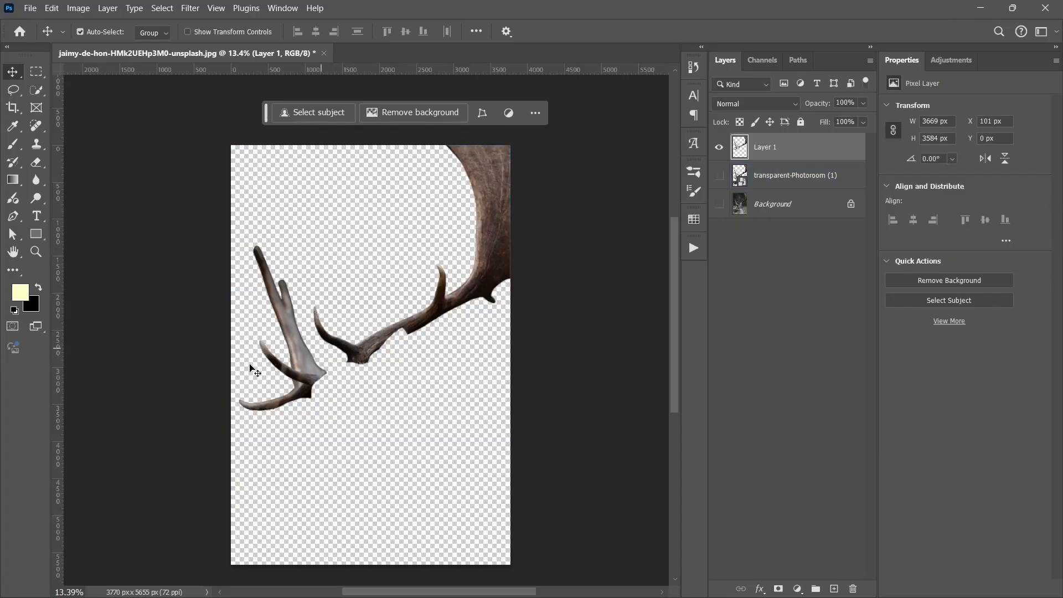
pyautogui.click(720, 175)
pyautogui.click(719, 204)
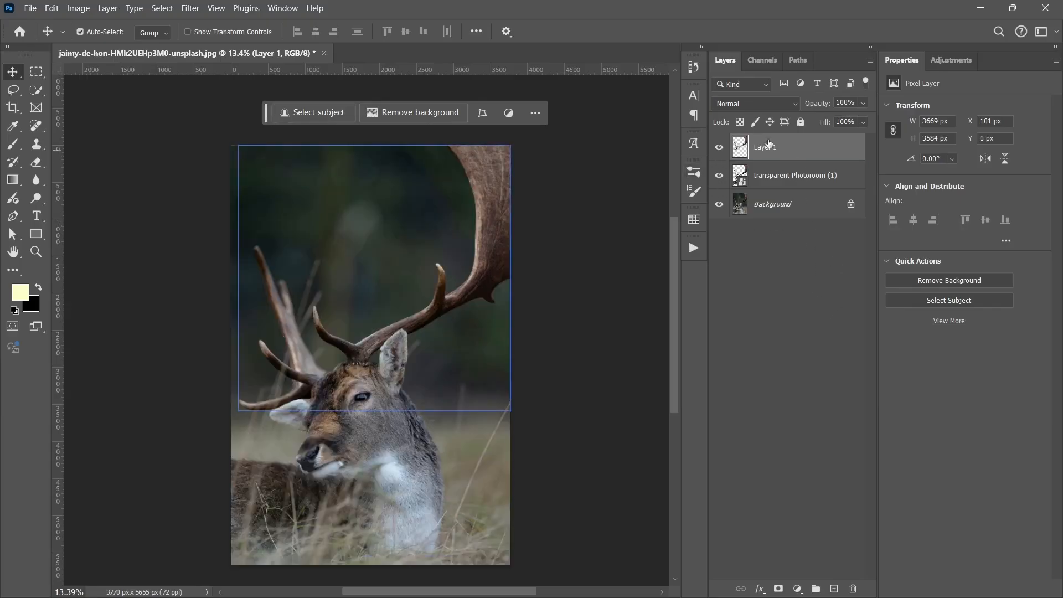
# Set the antler layer's blend mode to Linear Dodge (Add) and compare the image with the layer hidden and shown
pyautogui.click(747, 104)
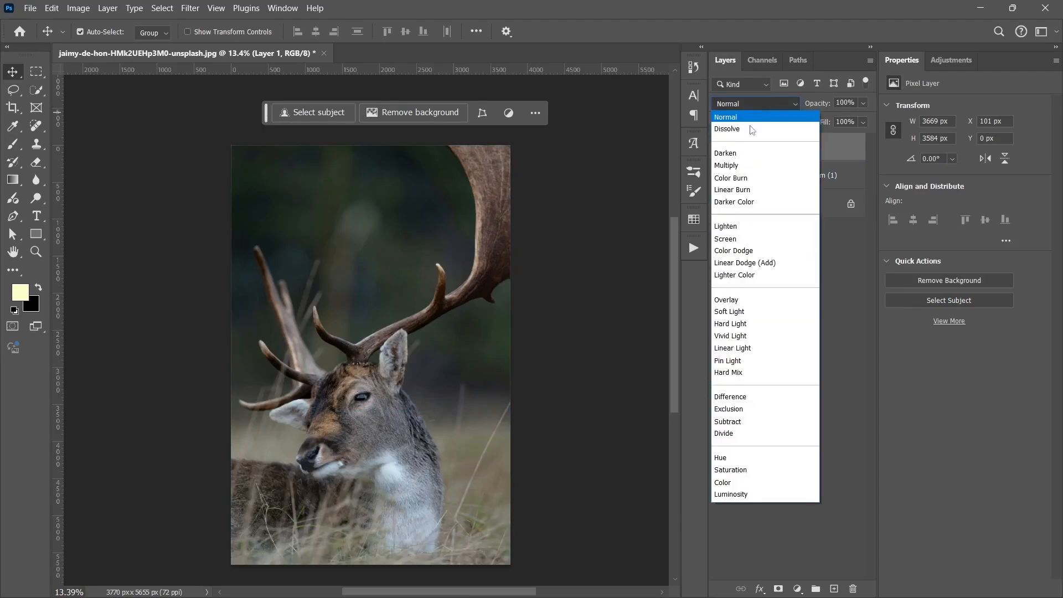
pyautogui.click(761, 263)
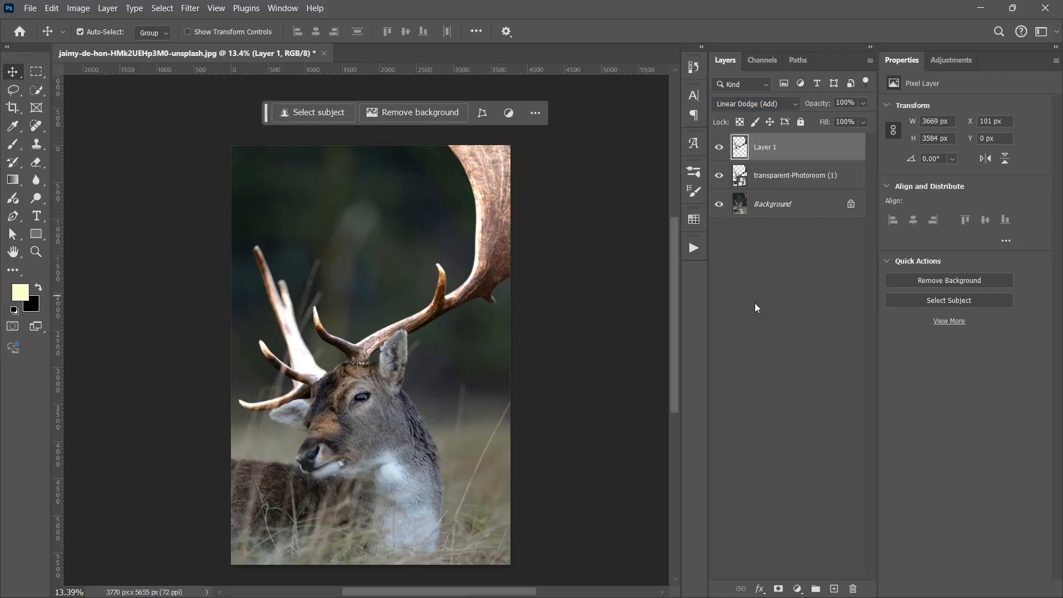
pyautogui.click(755, 304)
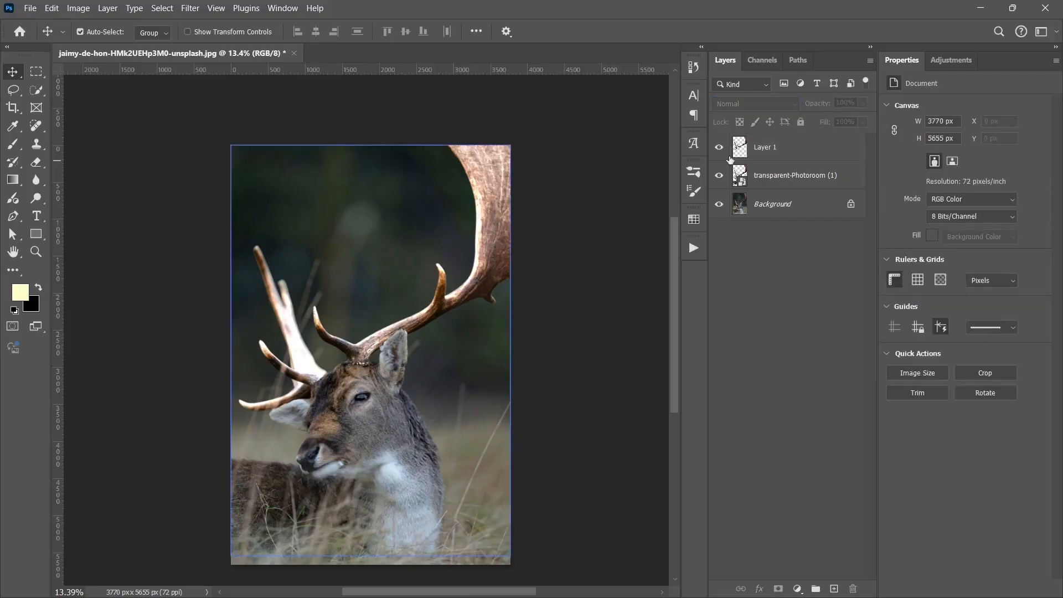
pyautogui.click(720, 147)
pyautogui.click(720, 147)
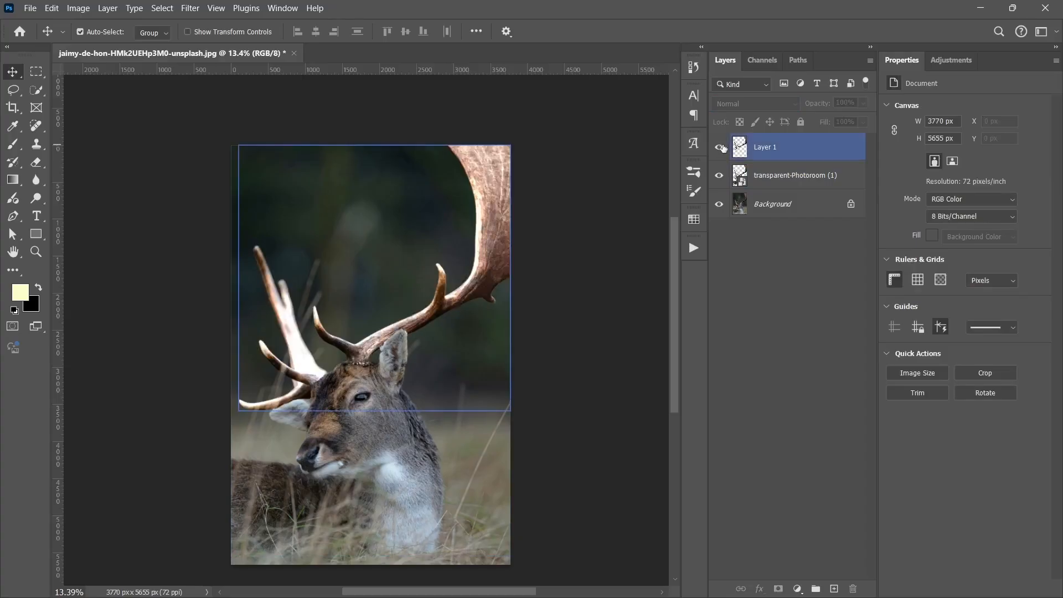
pyautogui.click(764, 174)
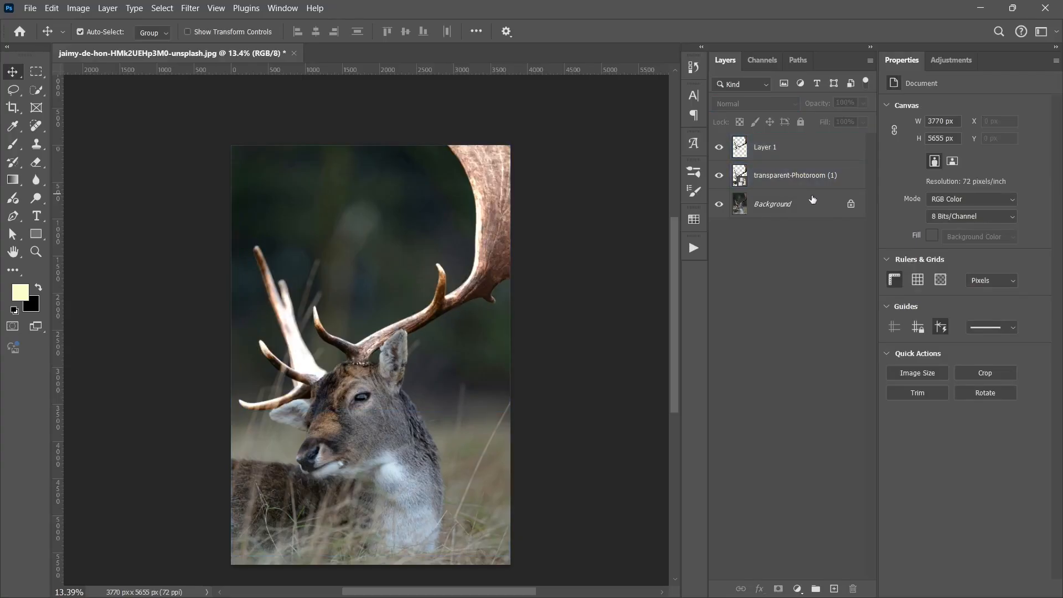
# Duplicate the Linear Dodge antler layer and convert the copy to a smart object
pyautogui.click(812, 159)
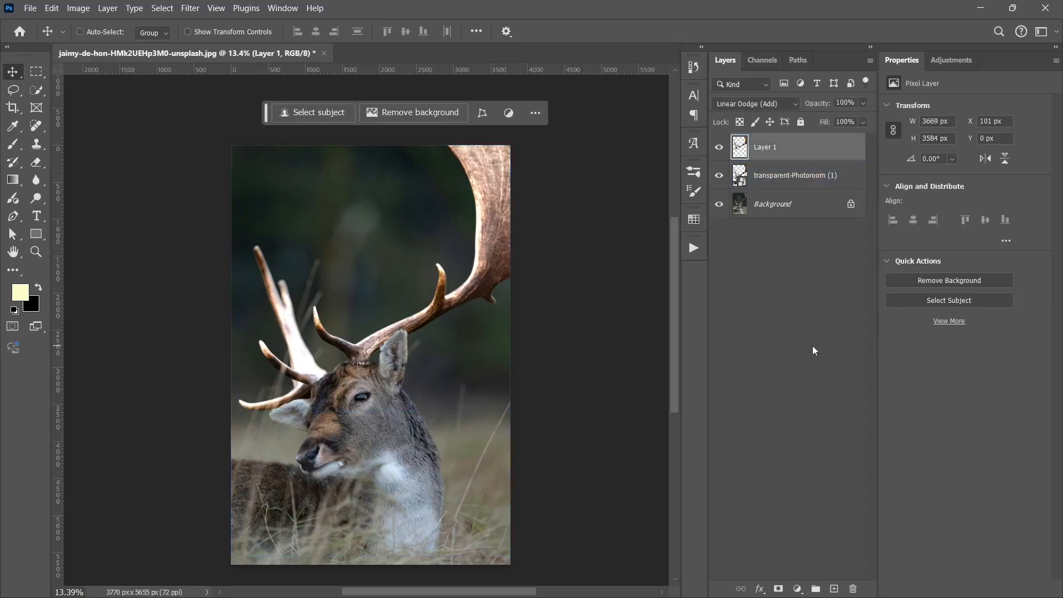
pyautogui.hotkey('ctrl', 'j')
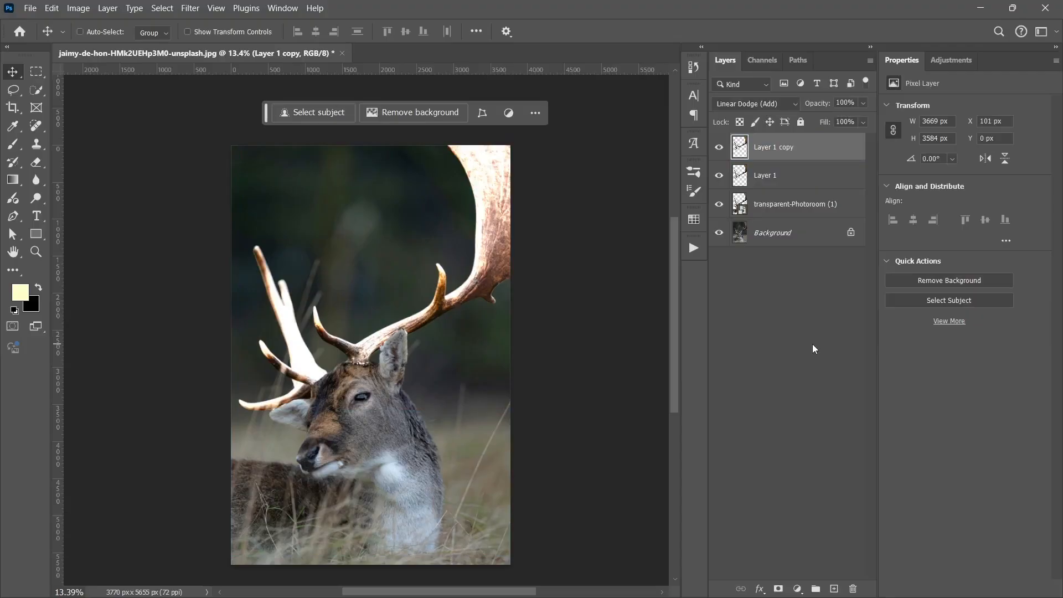
pyautogui.keyDown('ctrl'); pyautogui.rightClick(806, 147); pyautogui.keyUp('ctrl')
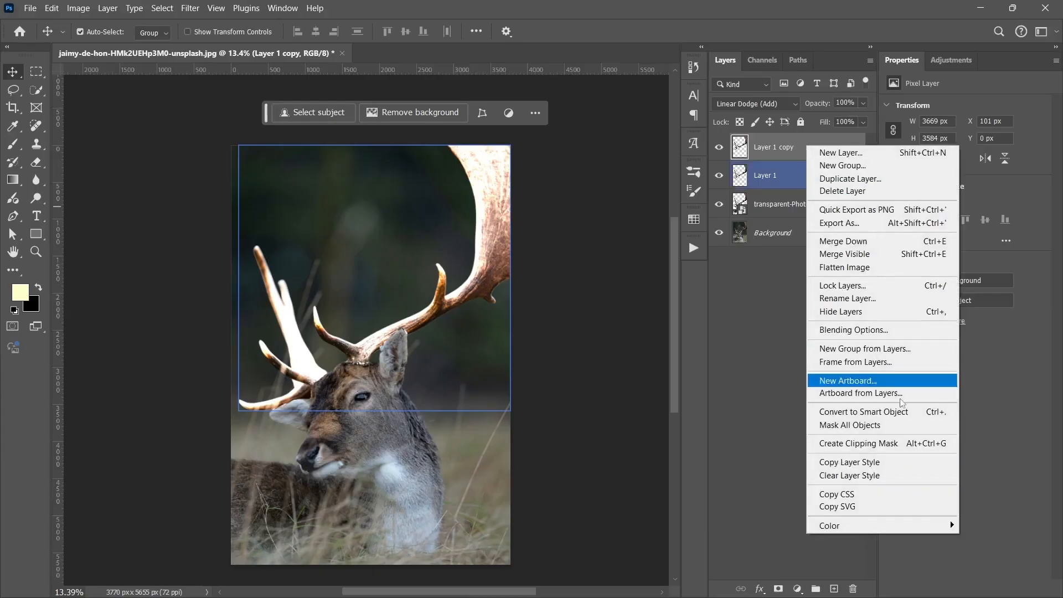
pyautogui.click(848, 412)
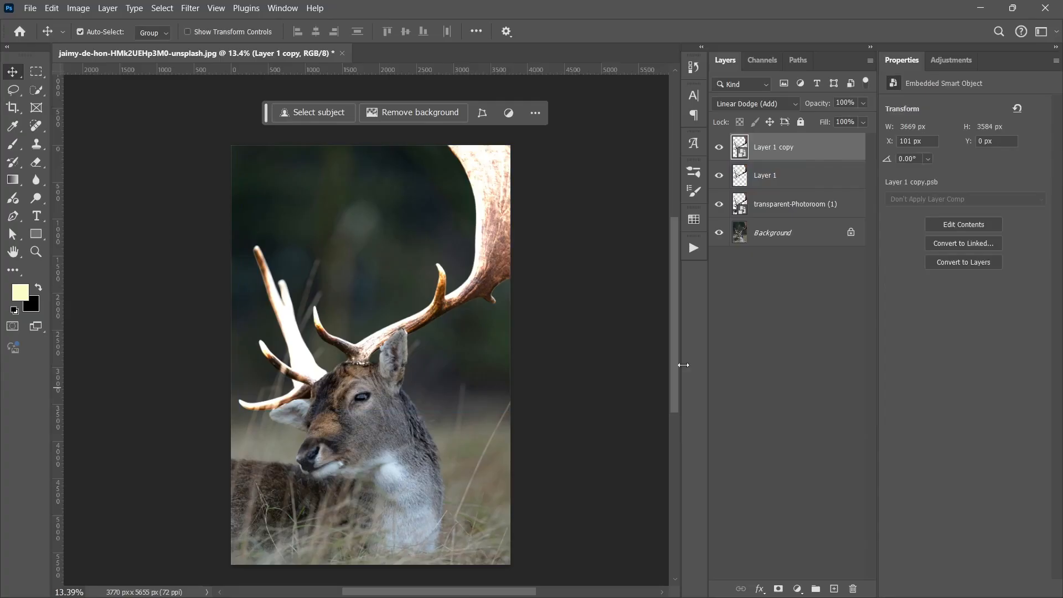
# Apply a Gaussian Blur with a radius of 5 pixels to the antler smart object and collapse its filter list
pyautogui.click(188, 7)
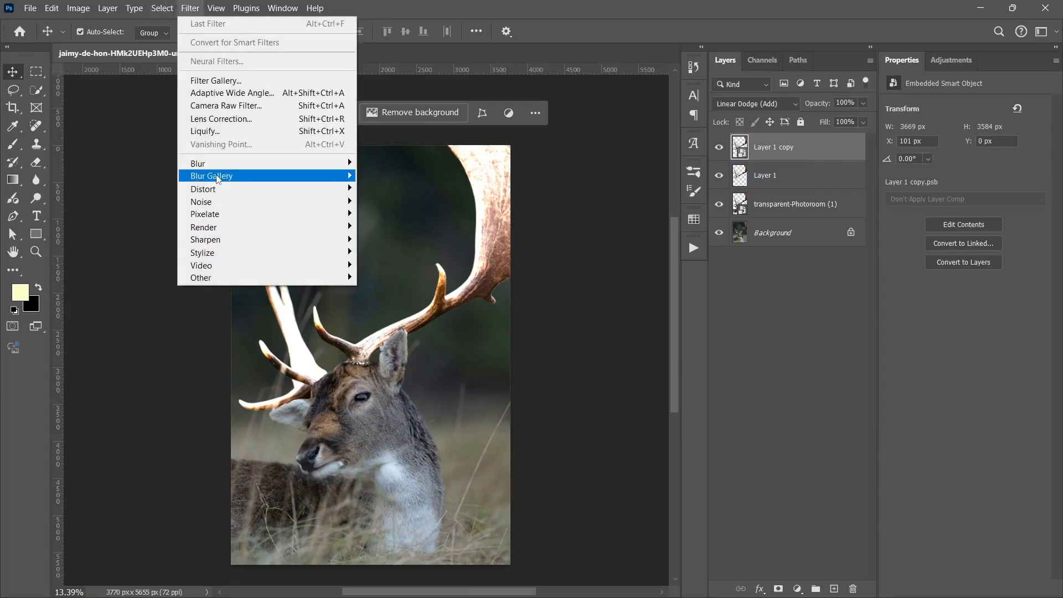
pyautogui.moveTo(220, 165)
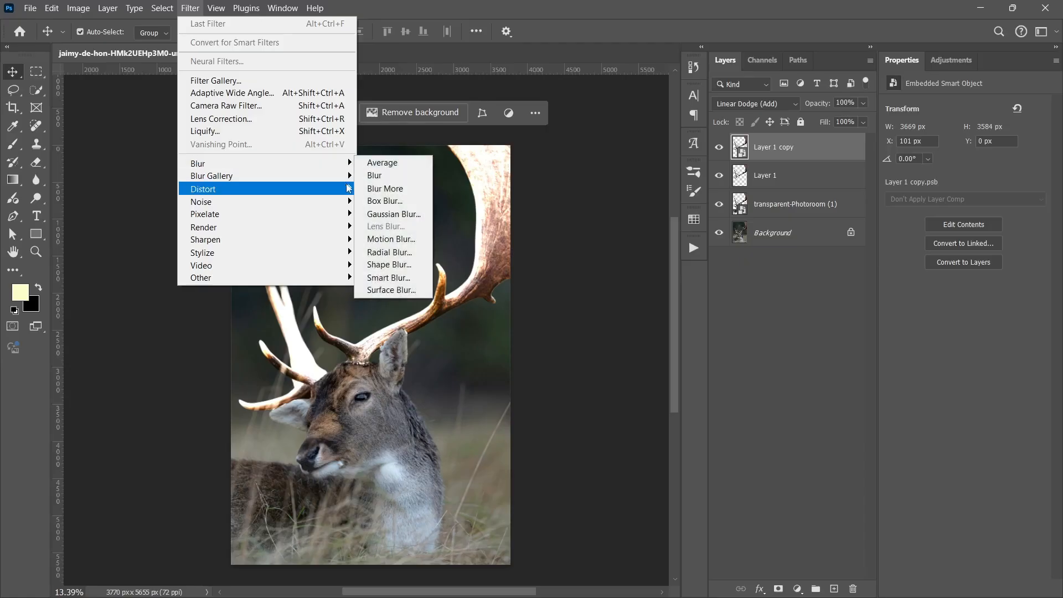
pyautogui.click(390, 214)
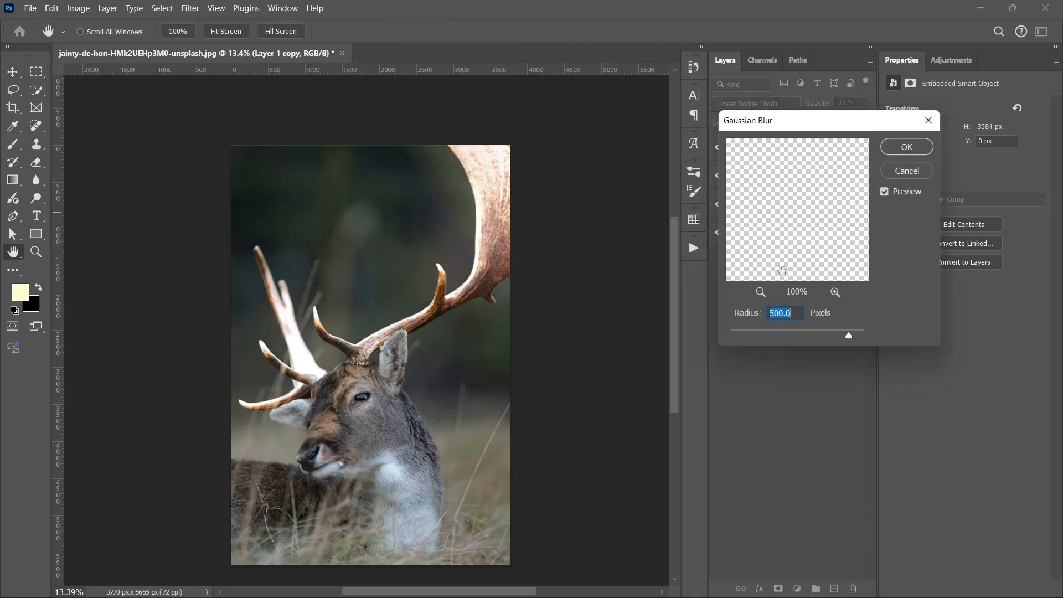
pyautogui.write('5')
pyautogui.click(894, 148)
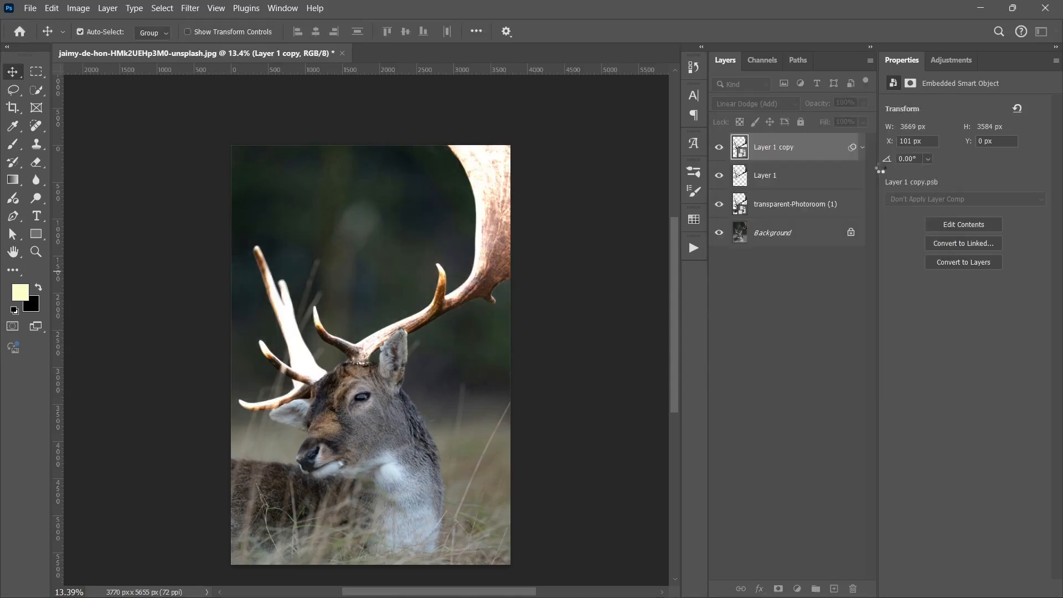
pyautogui.click(863, 149)
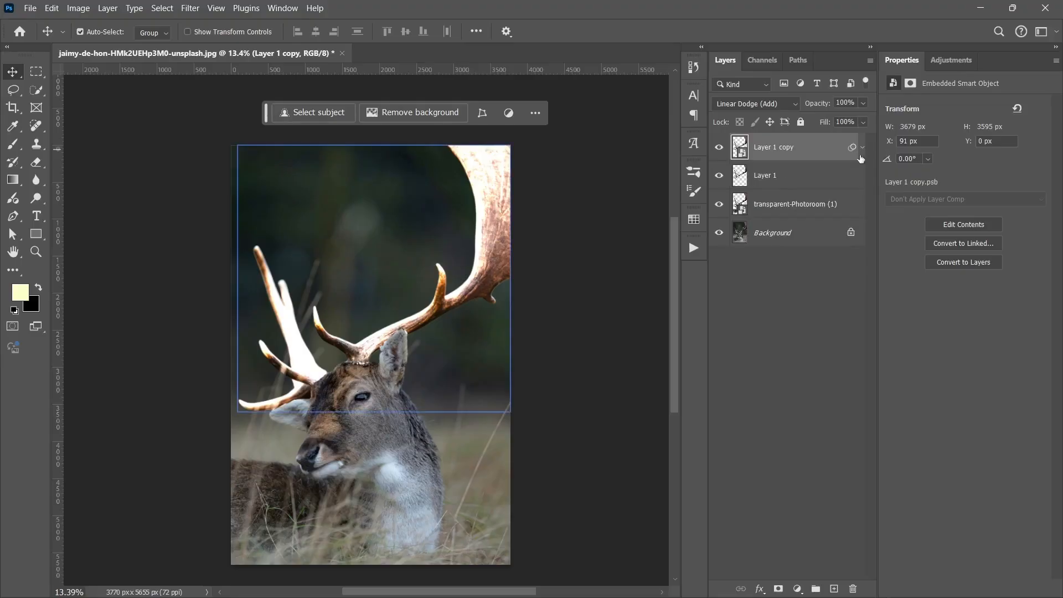
# Duplicate the blurred antler layer, set the new copy's Gaussian Blur radius to 50 pixels, and collapse its filter list
pyautogui.hotkey('ctrl', 'j')
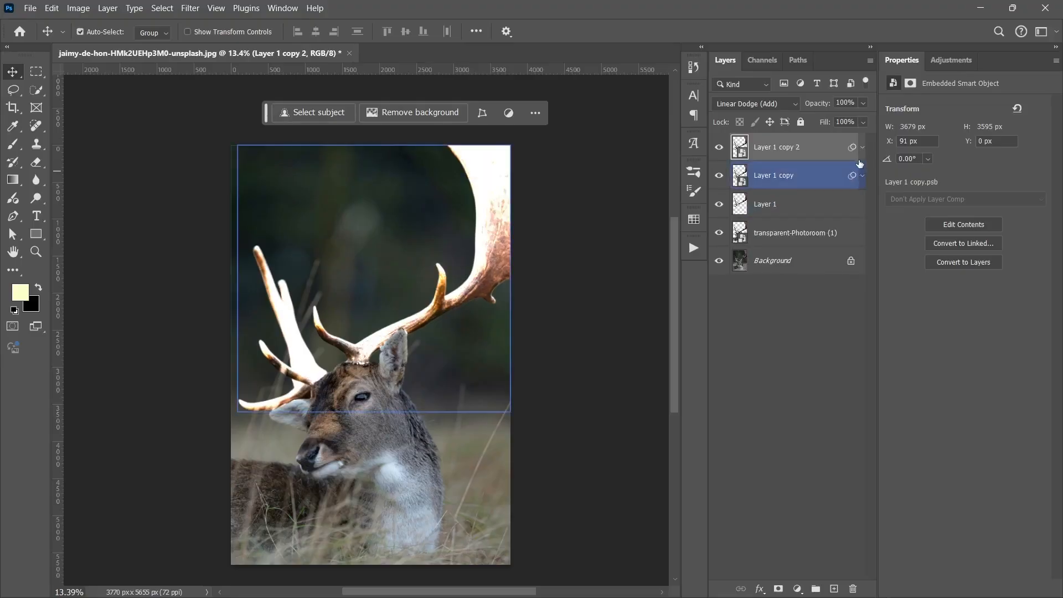
pyautogui.click(862, 148)
pyautogui.doubleClick(791, 193)
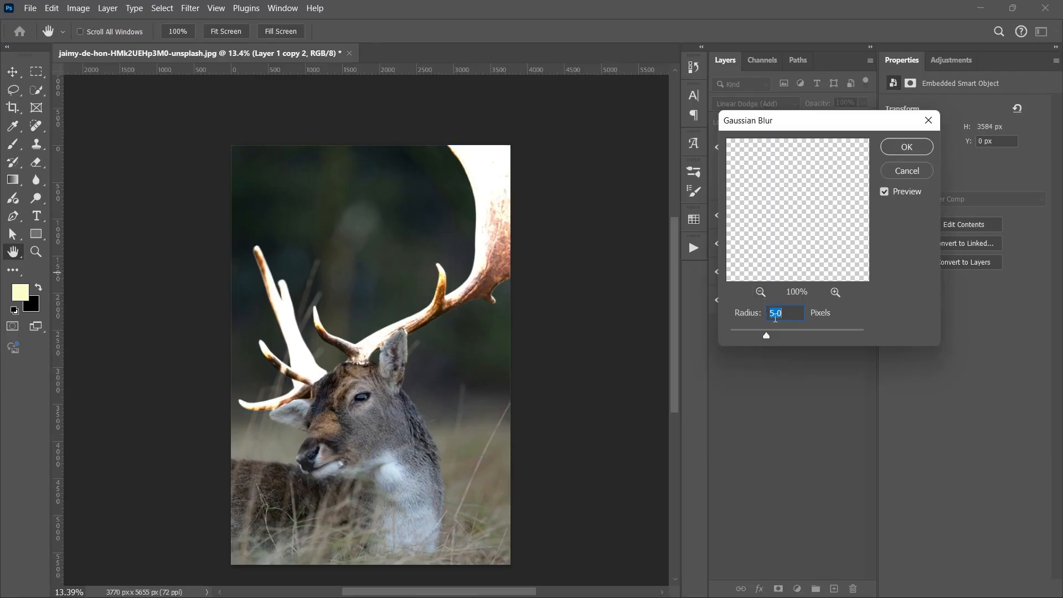
pyautogui.write('50')
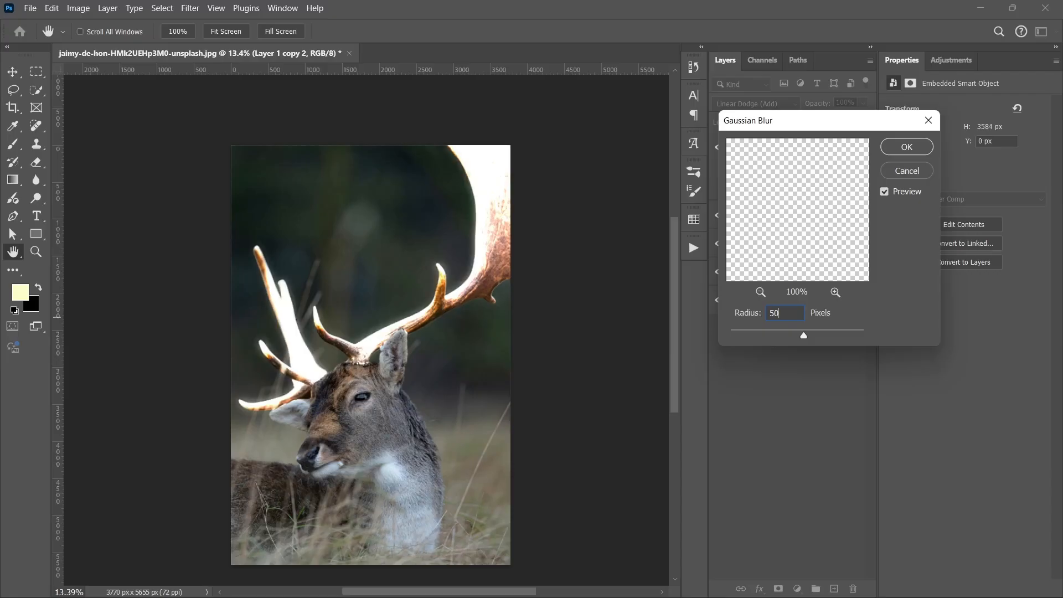
pyautogui.press('Return')
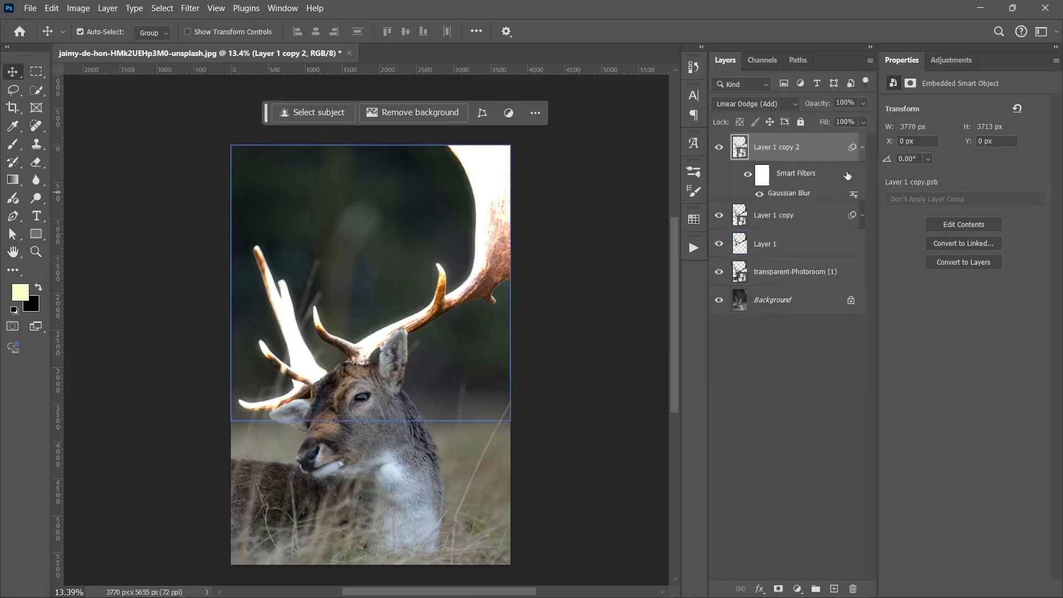
pyautogui.click(863, 149)
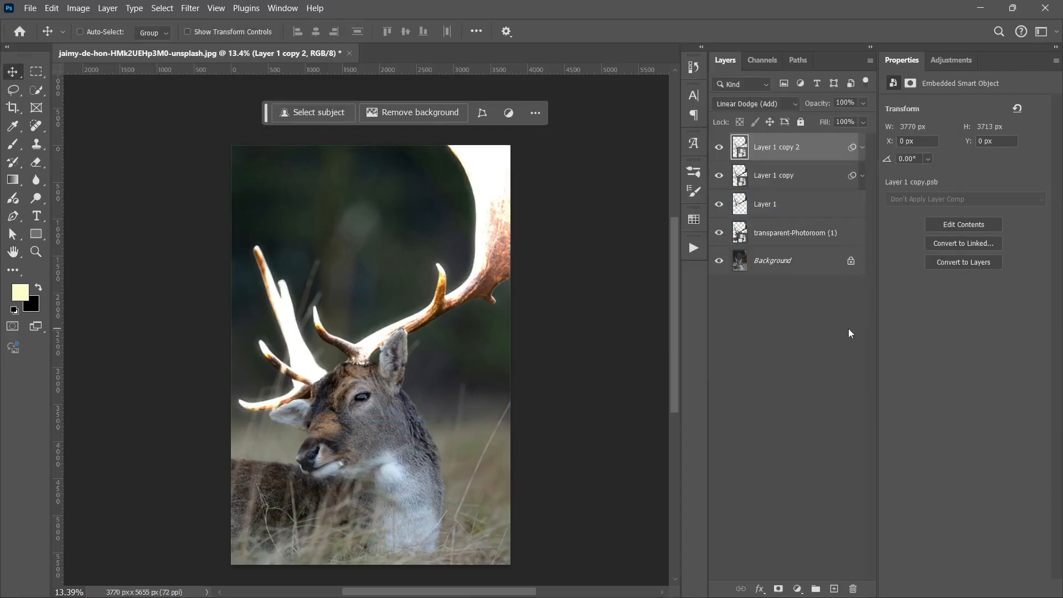
# Duplicate the top blurred antler layer, set the new copy's Gaussian Blur radius to 100 pixels, and collapse its filter list
pyautogui.hotkey('ctrl', 'j')
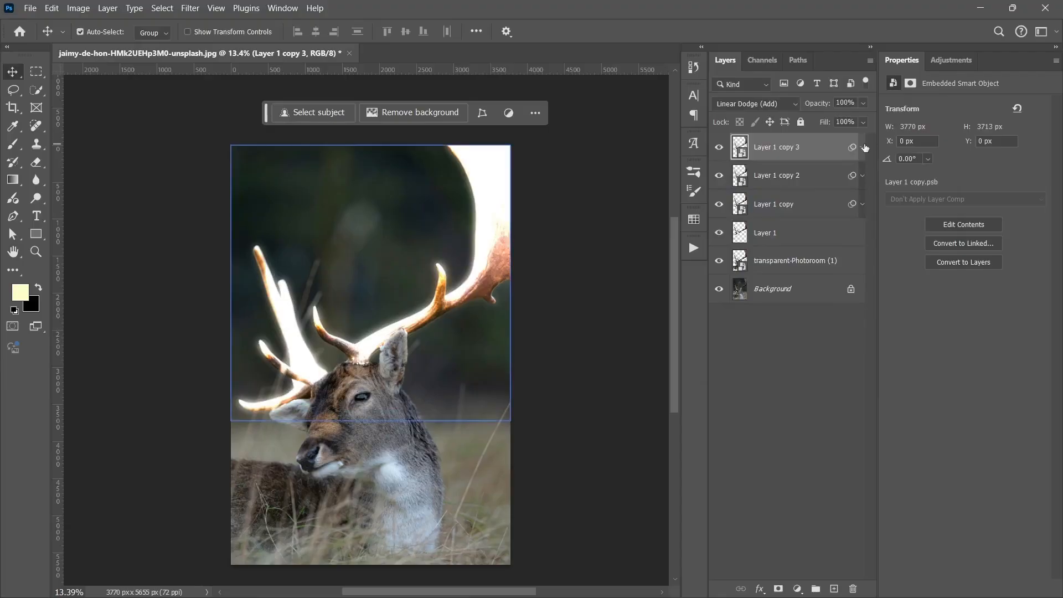
pyautogui.click(863, 147)
pyautogui.doubleClick(792, 194)
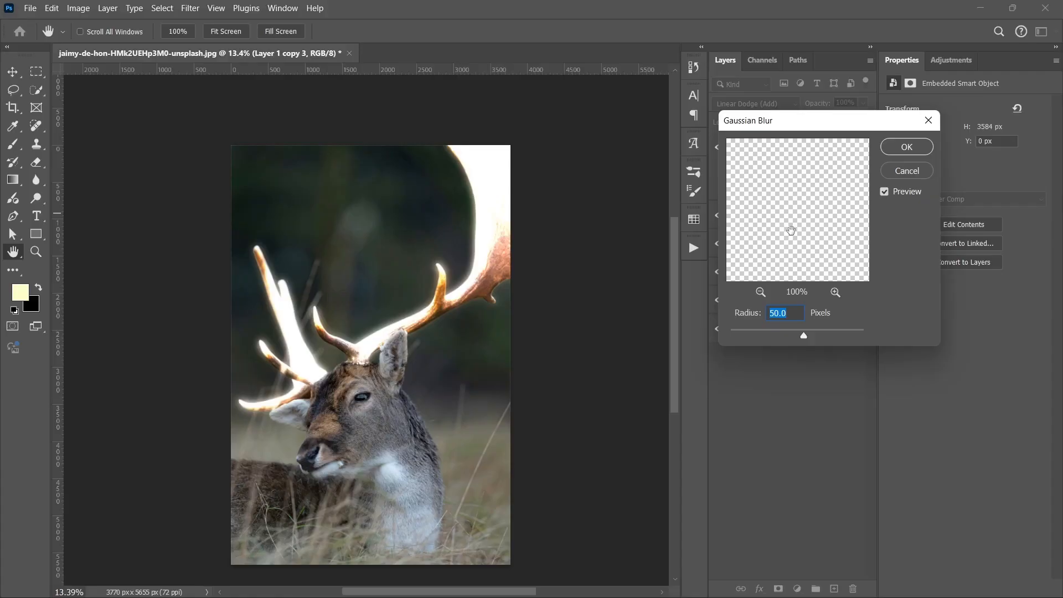
pyautogui.write('100')
pyautogui.press('Return')
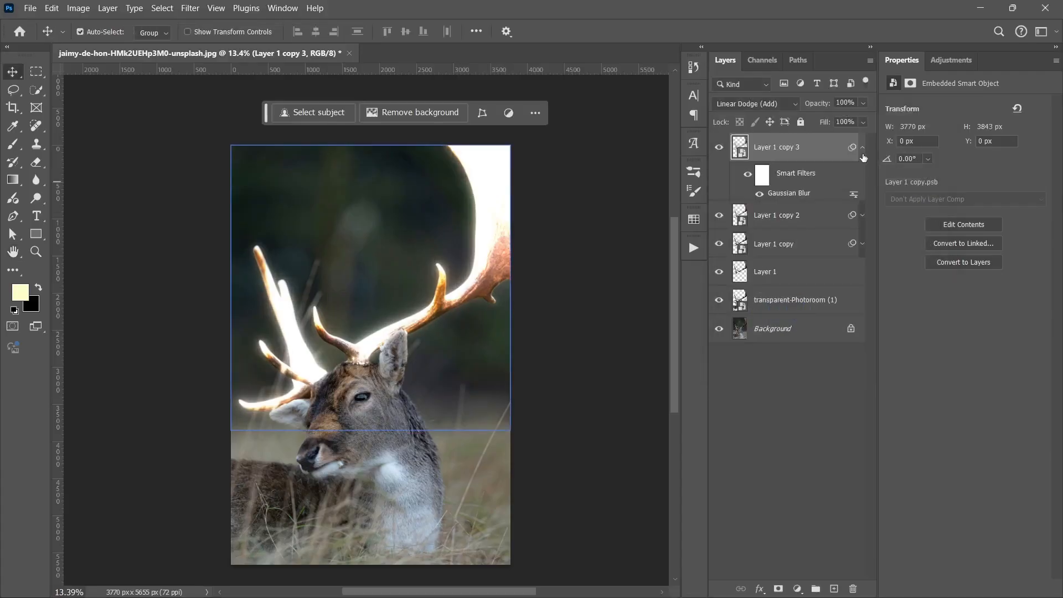
pyautogui.click(863, 154)
# Duplicate the 100-pixel blurred antler layer, set this copy's Gaussian Blur radius to 250 pixels, and collapse its filter list
pyautogui.hotkey('ctrl', 'j')
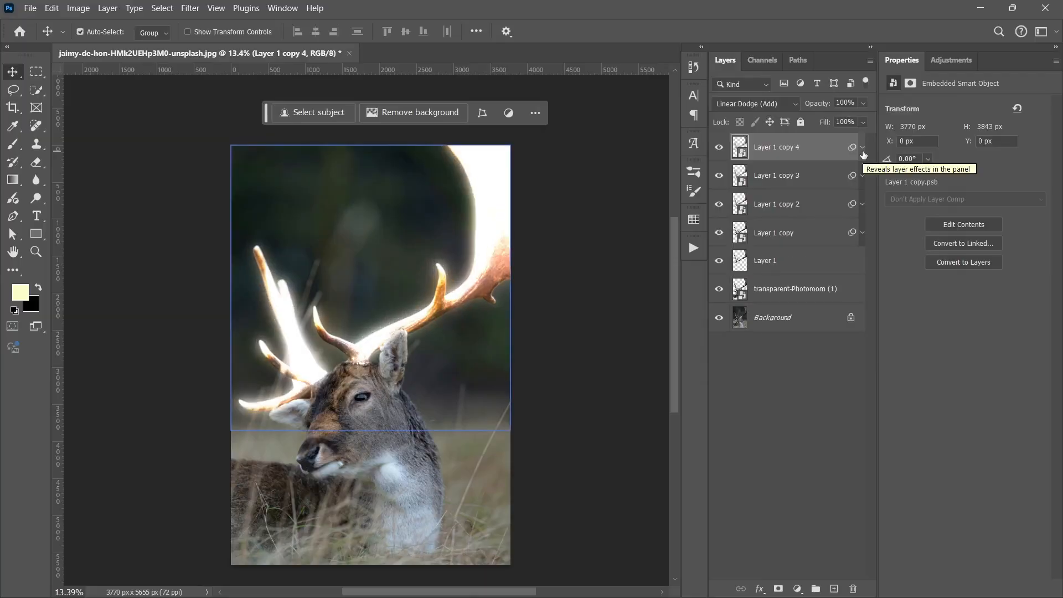
pyautogui.click(863, 148)
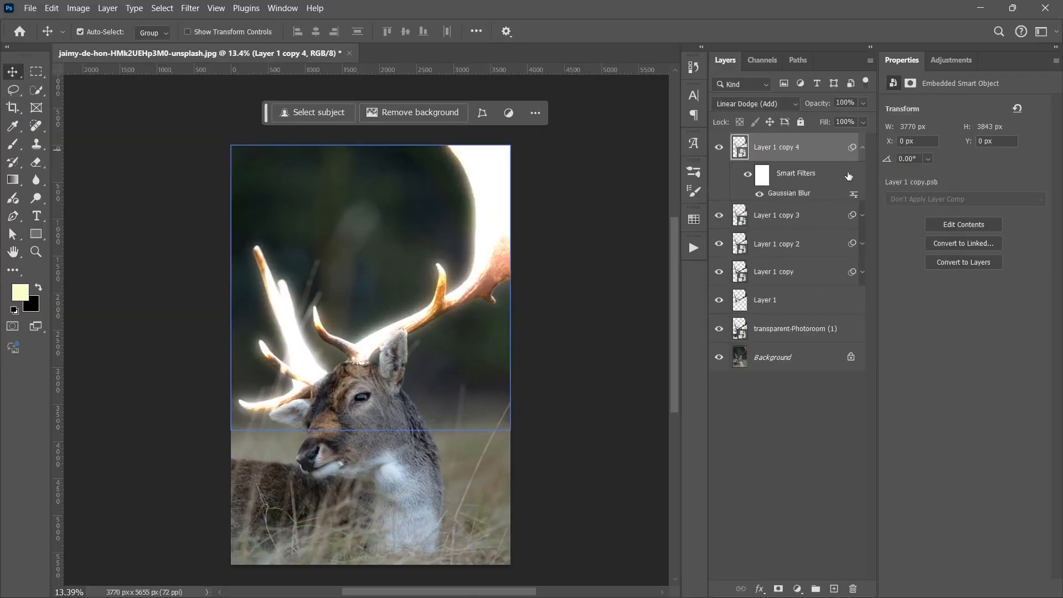
pyautogui.doubleClick(793, 194)
pyautogui.write('250')
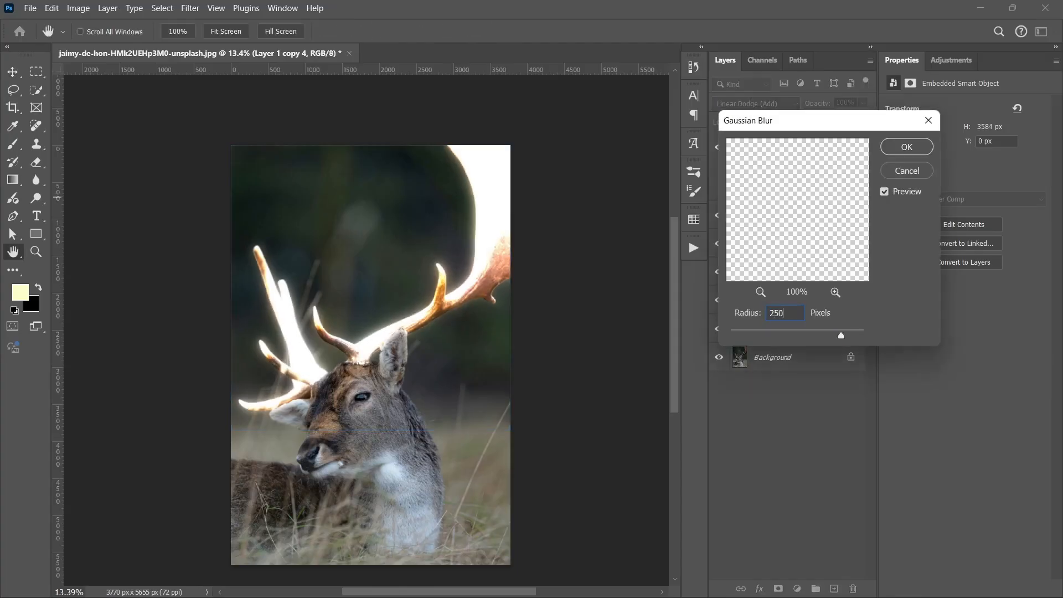
pyautogui.press('Return')
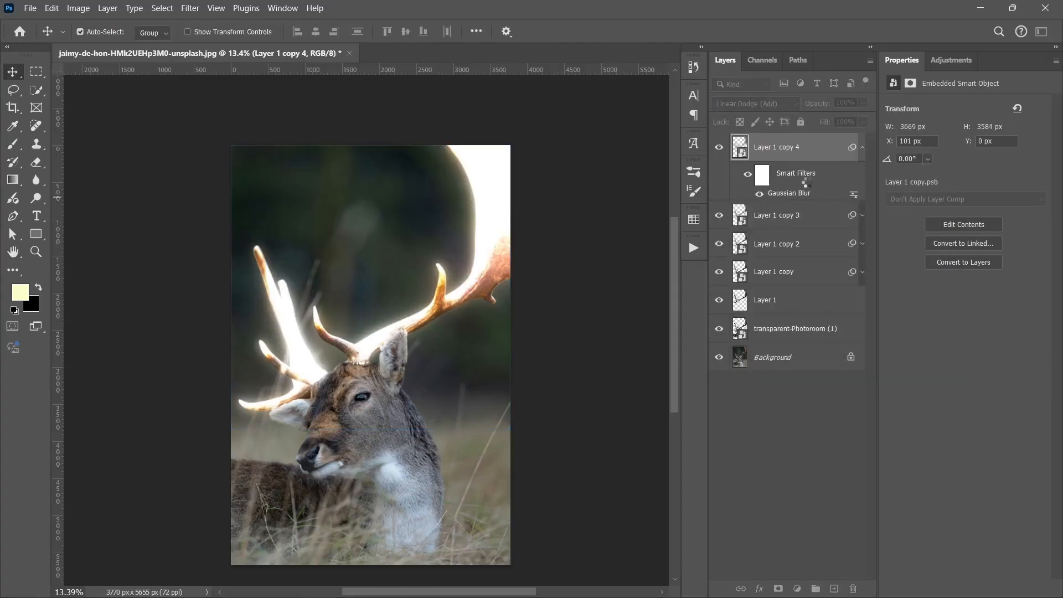
pyautogui.click(862, 148)
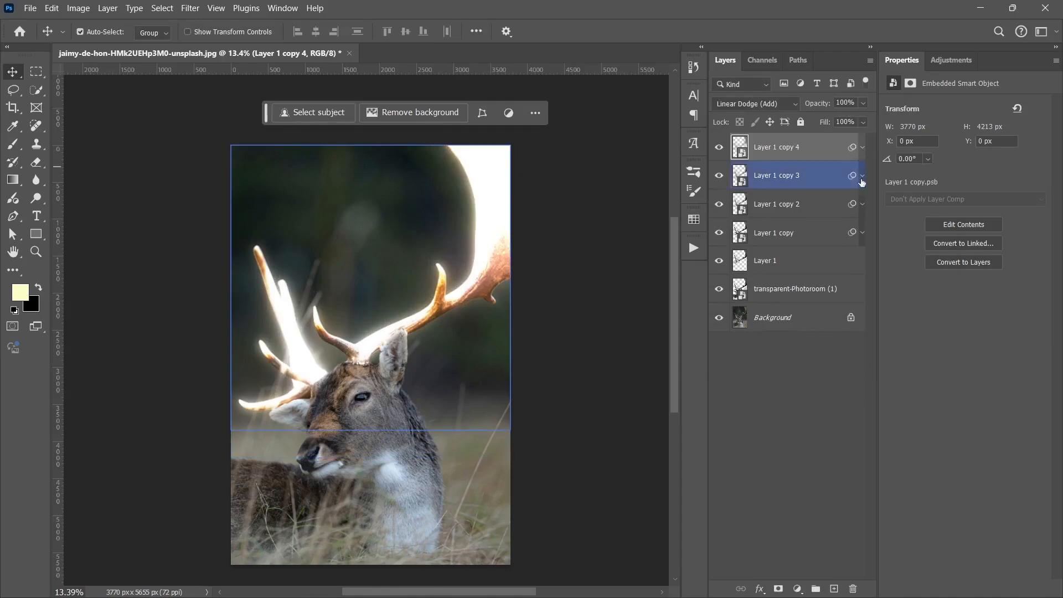
# Group Layer 1 and its four blurred copies, and rename the group HORN GLOW
pyautogui.click(823, 244)
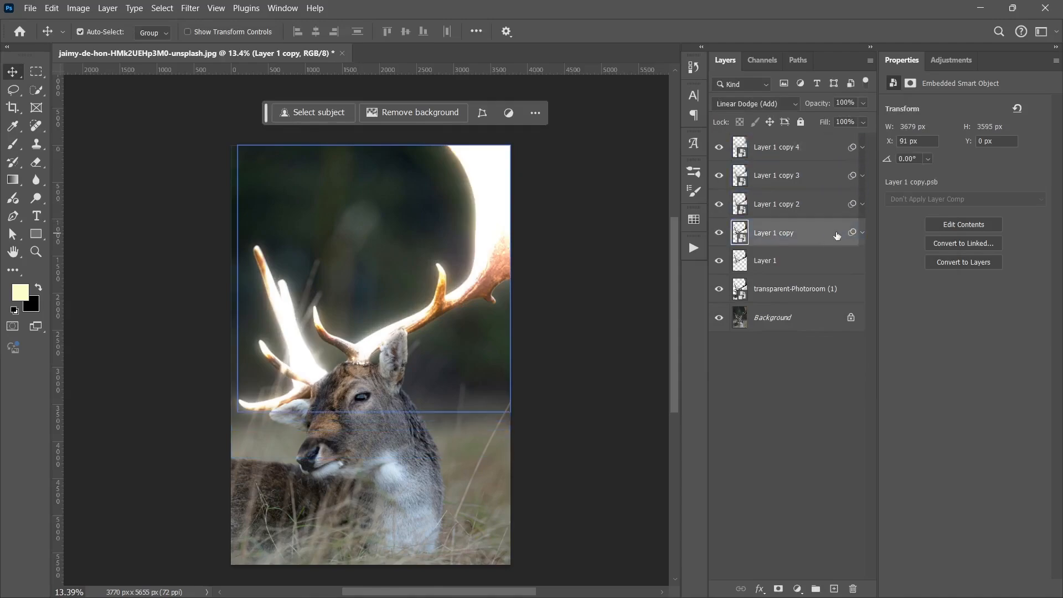
pyautogui.click(812, 264)
pyautogui.keyDown('shift'); pyautogui.click(810, 145); pyautogui.keyUp('shift')
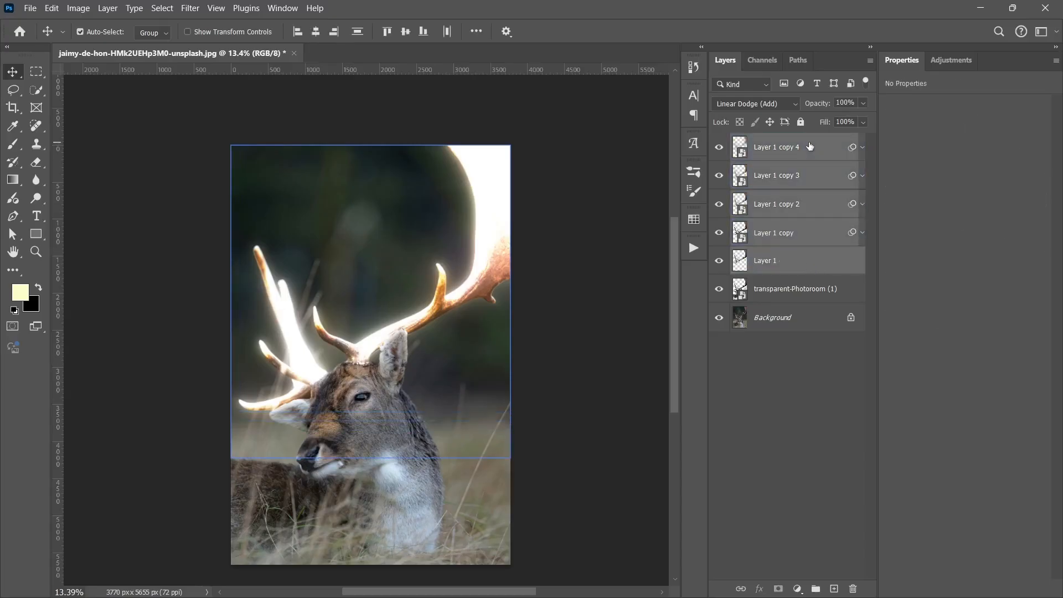
pyautogui.hotkey('ctrl', 'g')
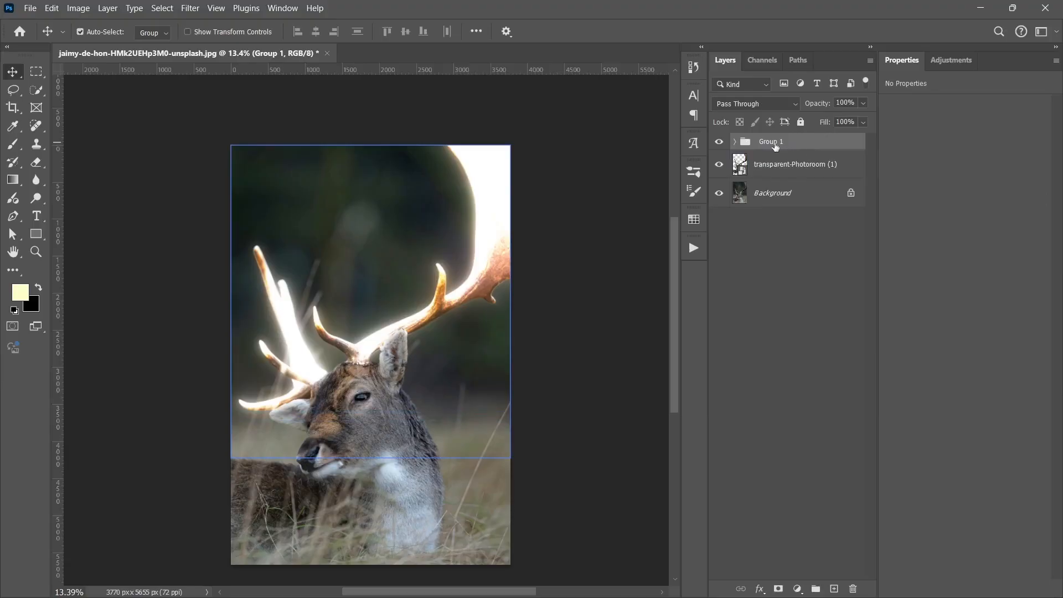
pyautogui.doubleClick(771, 142)
pyautogui.write('HORN GLOW')
pyautogui.press('Return')
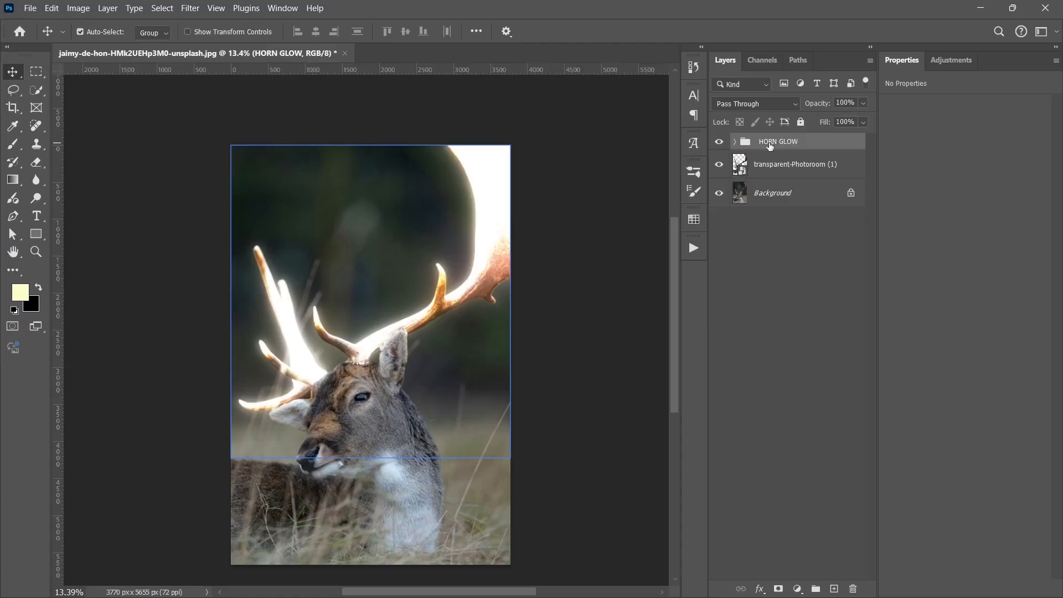
# Deselect all layers and compare the image with the HORN GLOW group hidden and shown
pyautogui.click(769, 167)
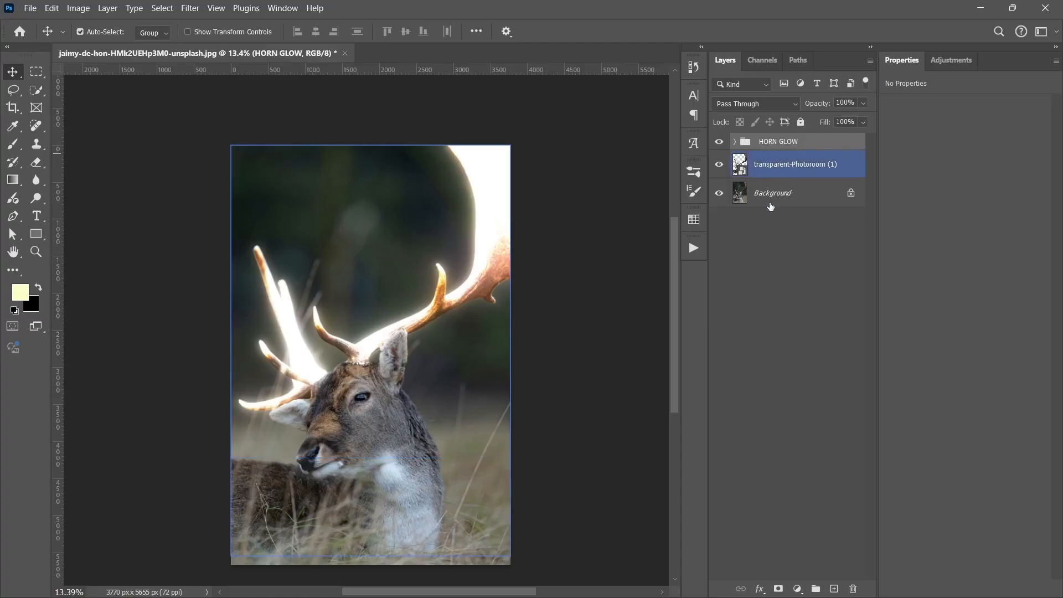
pyautogui.click(791, 257)
pyautogui.click(718, 142)
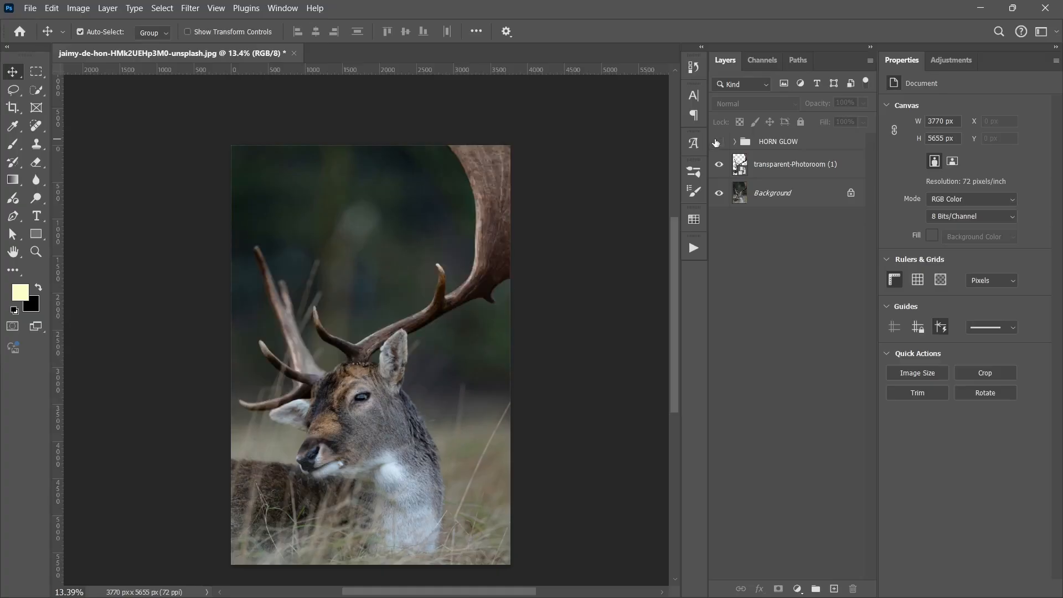
pyautogui.click(718, 142)
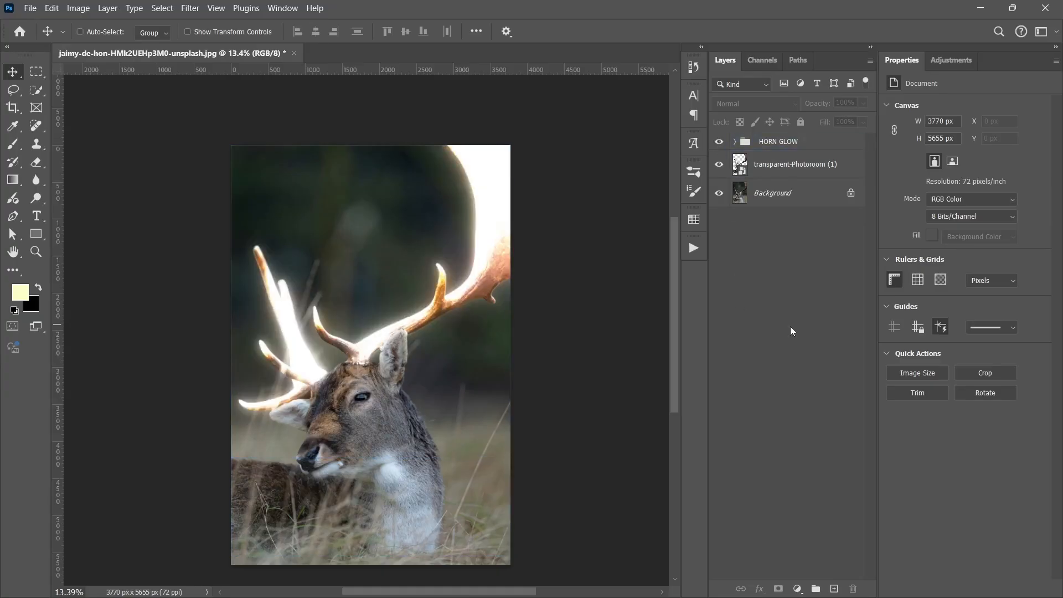
pyautogui.hotkey('ctrl', 'shift', 's')
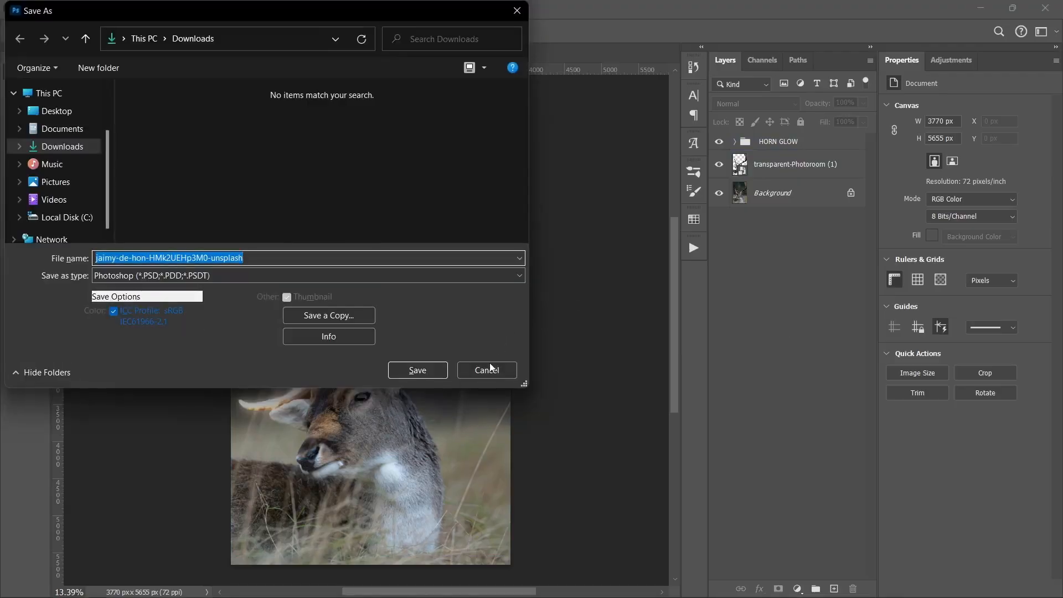
pyautogui.click(487, 371)
pyautogui.scroll(-1, 520, 302)
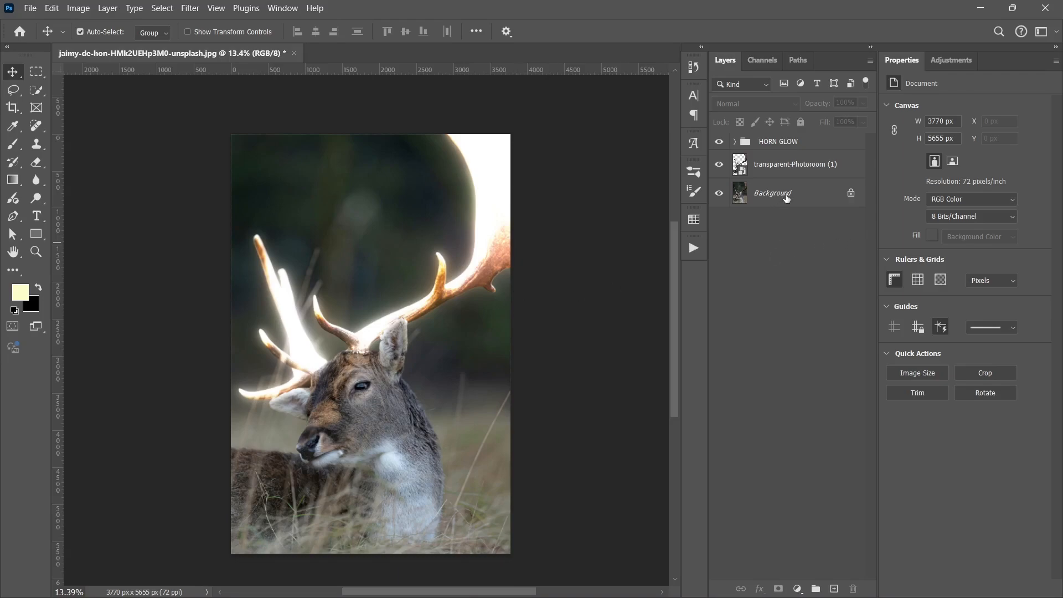
# Add a Color Lookup adjustment layer directly above the Background, using the Moonlight.3DL 3D LUT, and deselect the layers
pyautogui.click(787, 199)
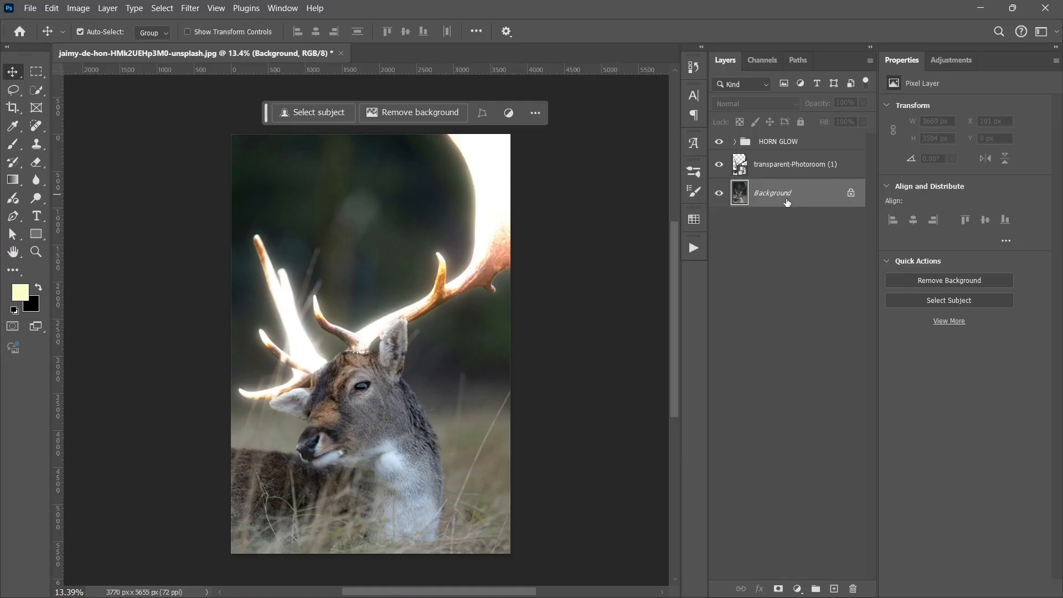
pyautogui.click(806, 585)
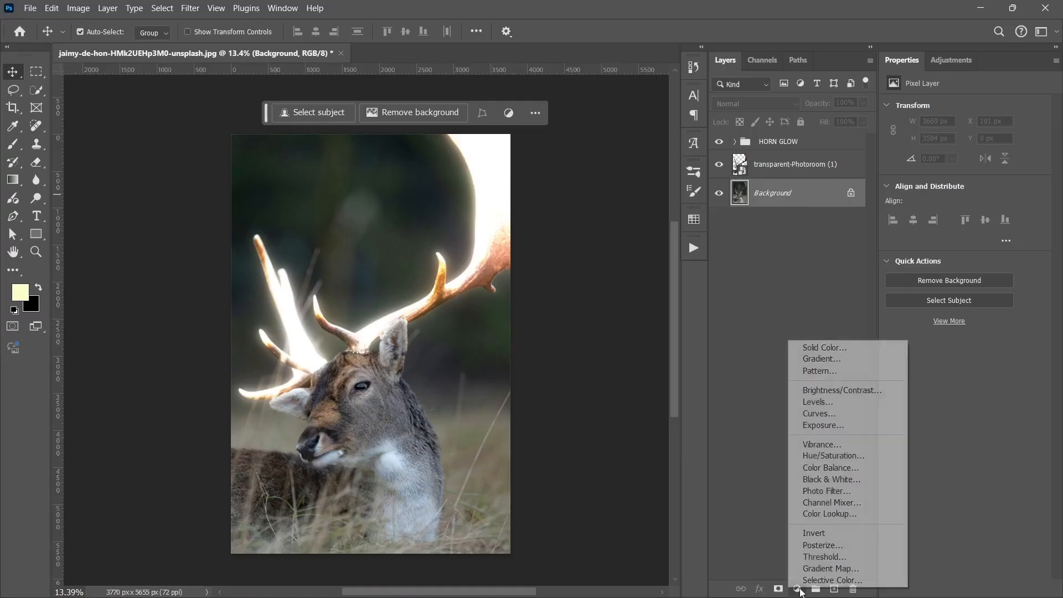
pyautogui.click(815, 513)
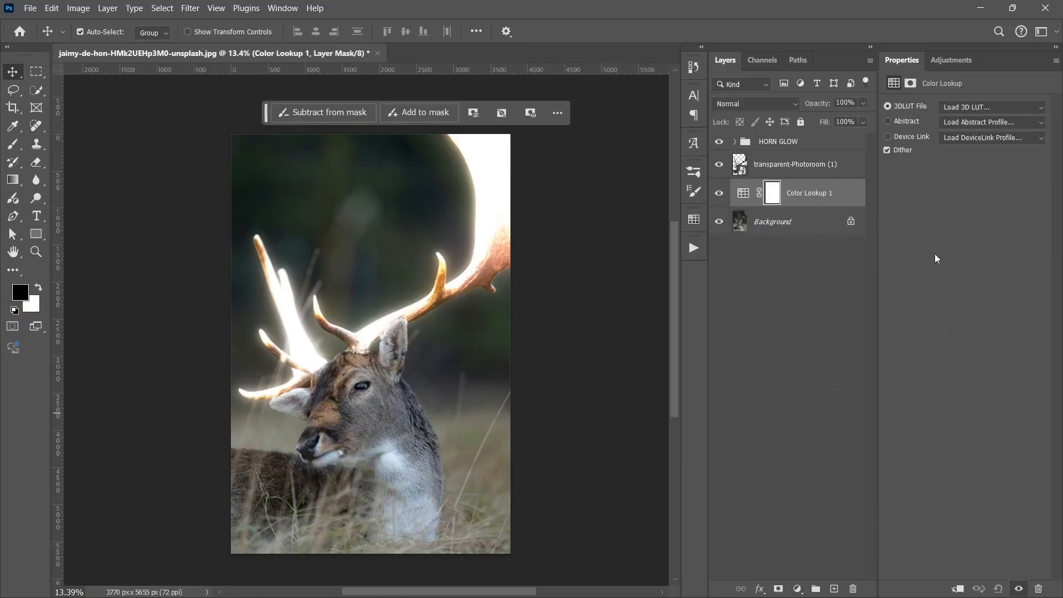
pyautogui.click(974, 108)
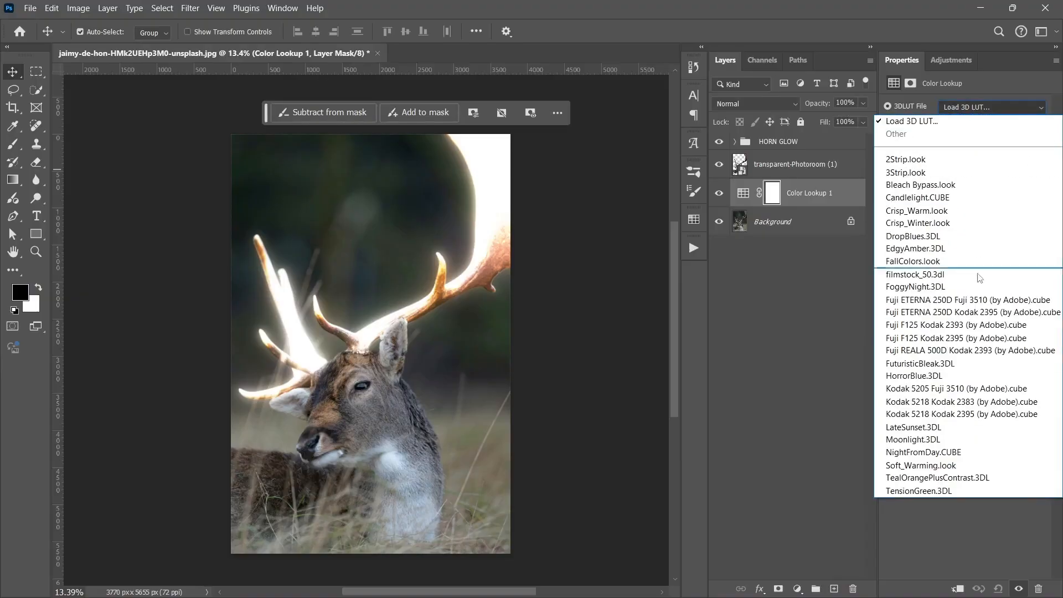
pyautogui.click(920, 453)
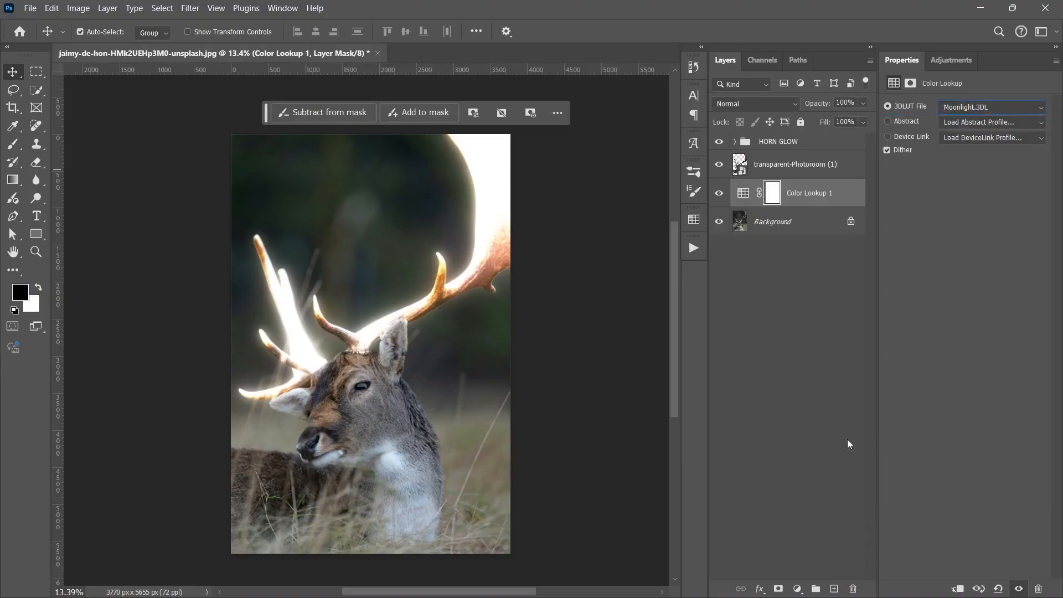
pyautogui.click(805, 410)
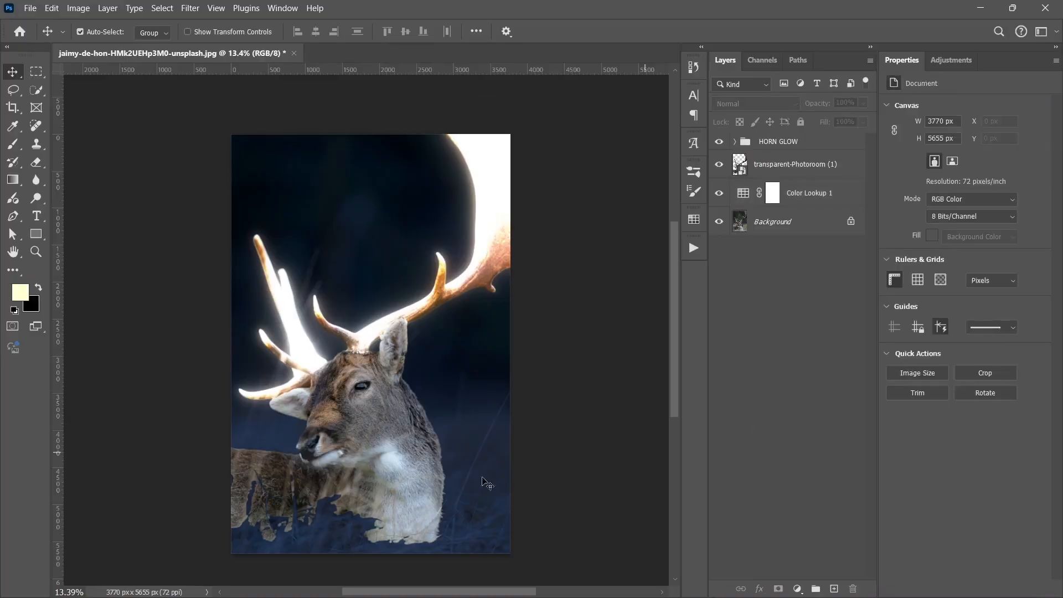
# Examine the cut-out edges along the deer's lower body where it meets the grass
pyautogui.click(294, 480)
pyautogui.scroll(-2, 295, 480)
pyautogui.click(325, 460)
pyautogui.scroll(3, 295, 478)
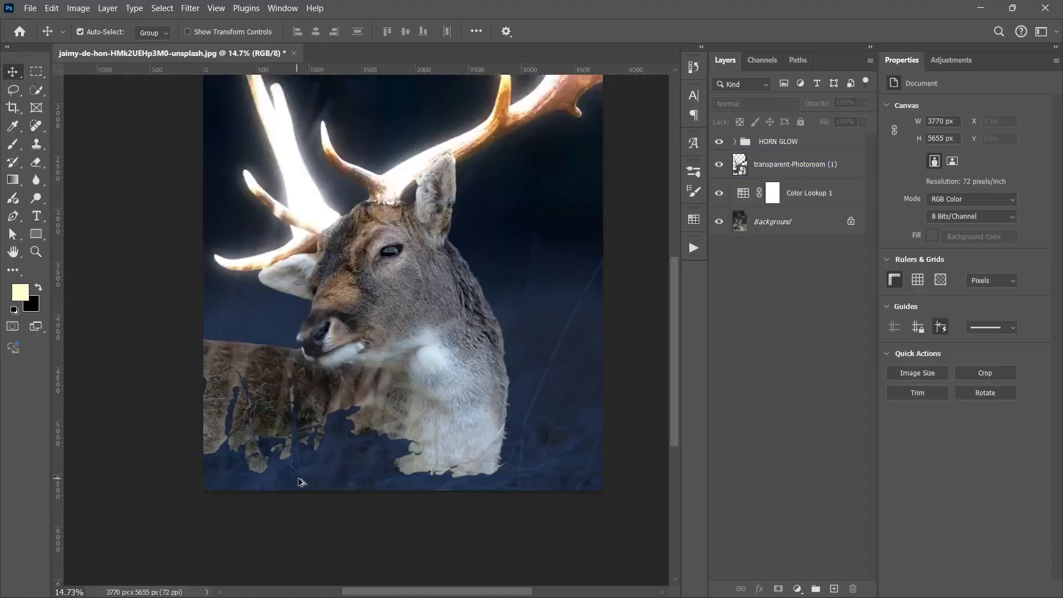
pyautogui.scroll(2, 299, 482)
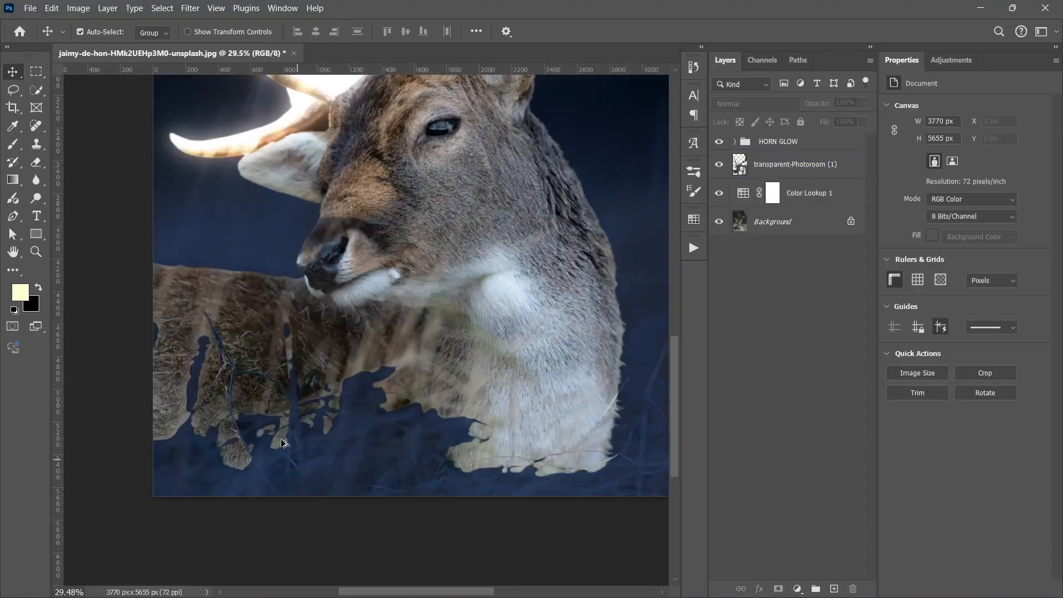
pyautogui.click(553, 450)
pyautogui.scroll(-3, 504, 447)
pyautogui.moveTo(488, 344); pyautogui.dragTo(429, 395)
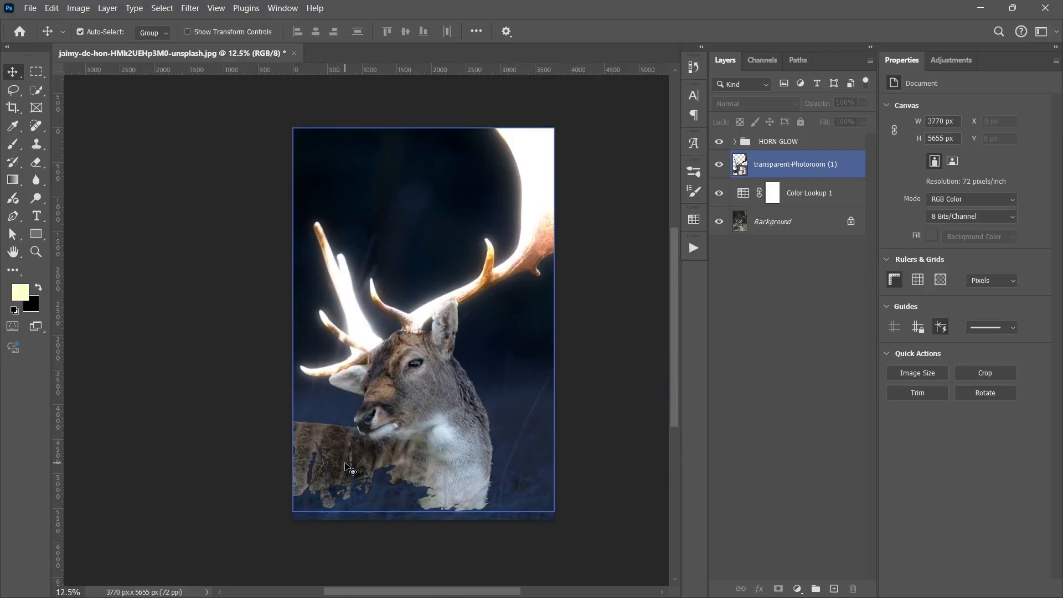
pyautogui.click(660, 237)
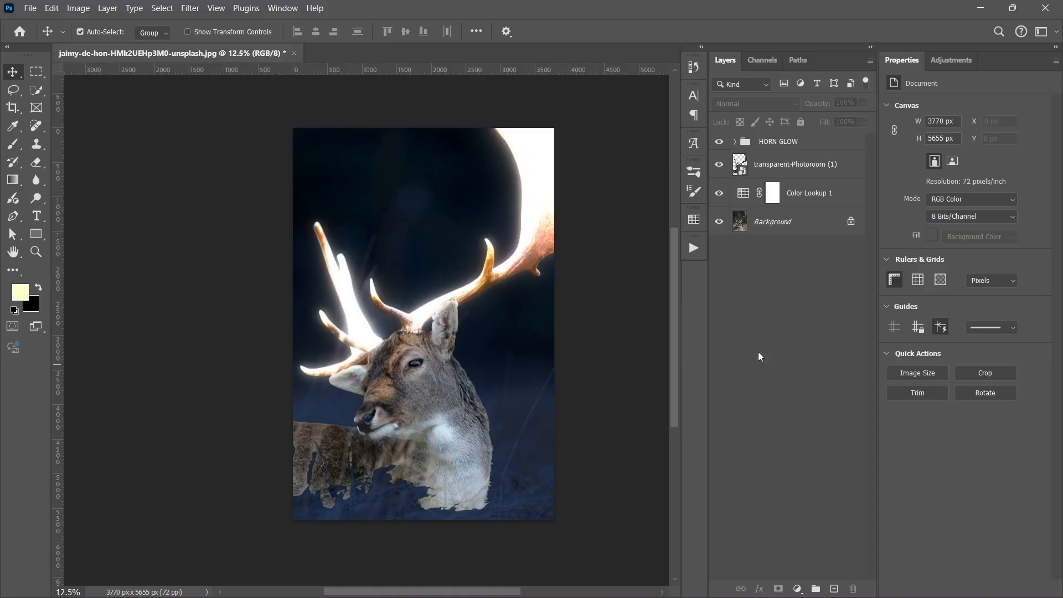
# Try to paint over the deer's lower body on the Color Lookup layer's mask with the 736 px Brush tool
pyautogui.click(774, 193)
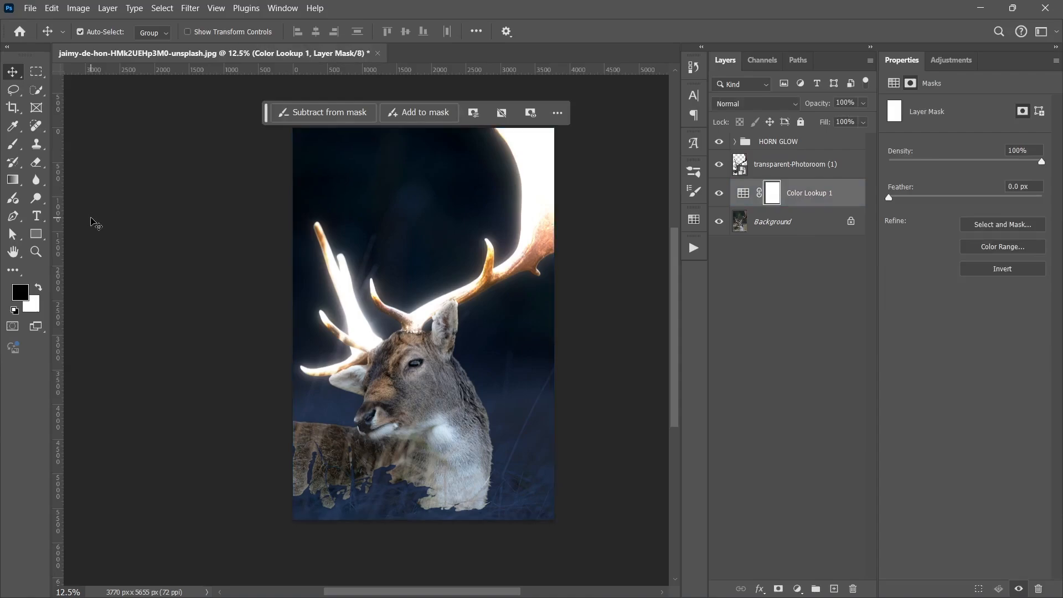
pyautogui.press('b')
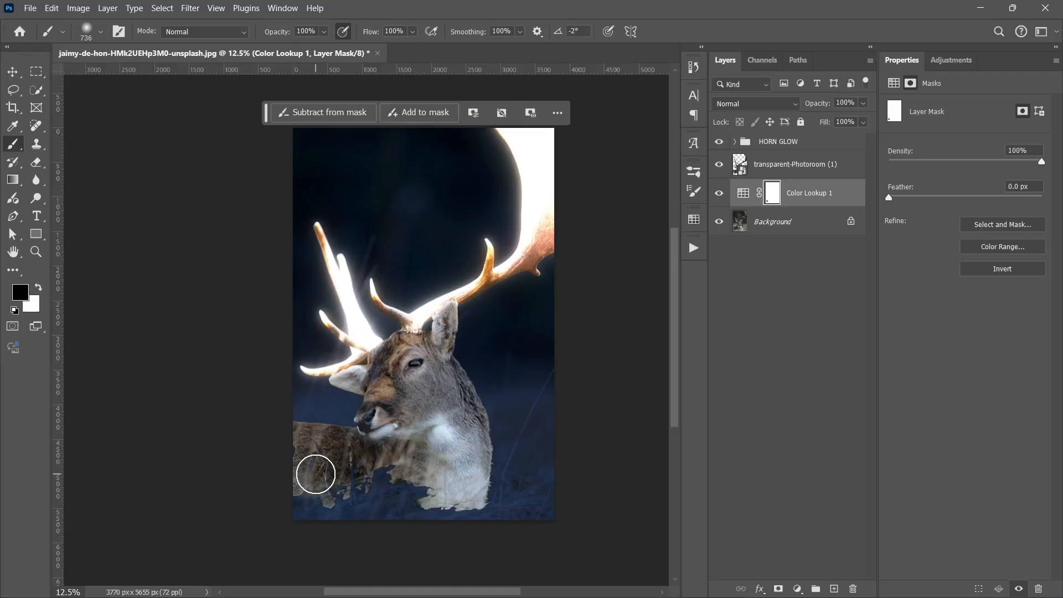
pyautogui.press('x')
pyautogui.moveTo(316, 474)
pyautogui.mouseDown()
pyautogui.moveTo(366, 456)
pyautogui.moveTo(417, 460)
pyautogui.mouseUp()
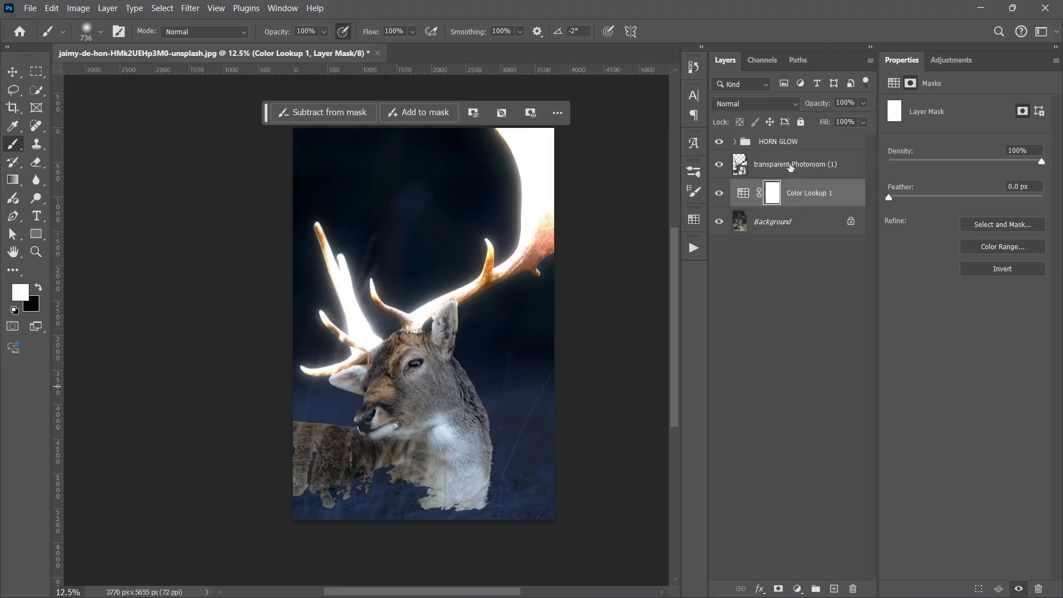
# Check what the transparent-Photoroom (1) layer covers by toggling its visibility, and add a layer mask to it
pyautogui.click(789, 165)
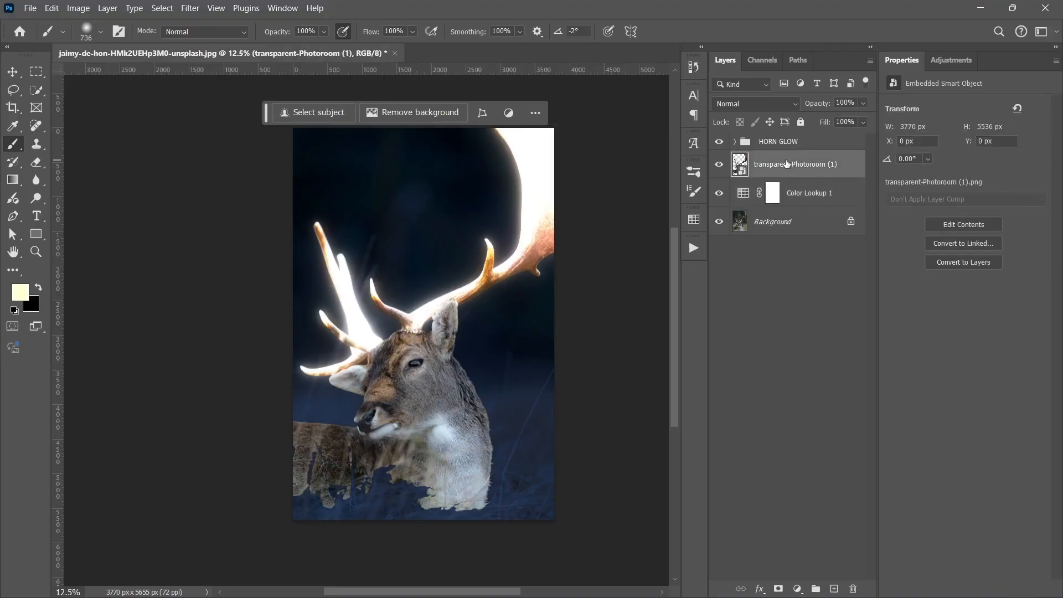
pyautogui.click(720, 165)
pyautogui.click(720, 164)
pyautogui.click(778, 589)
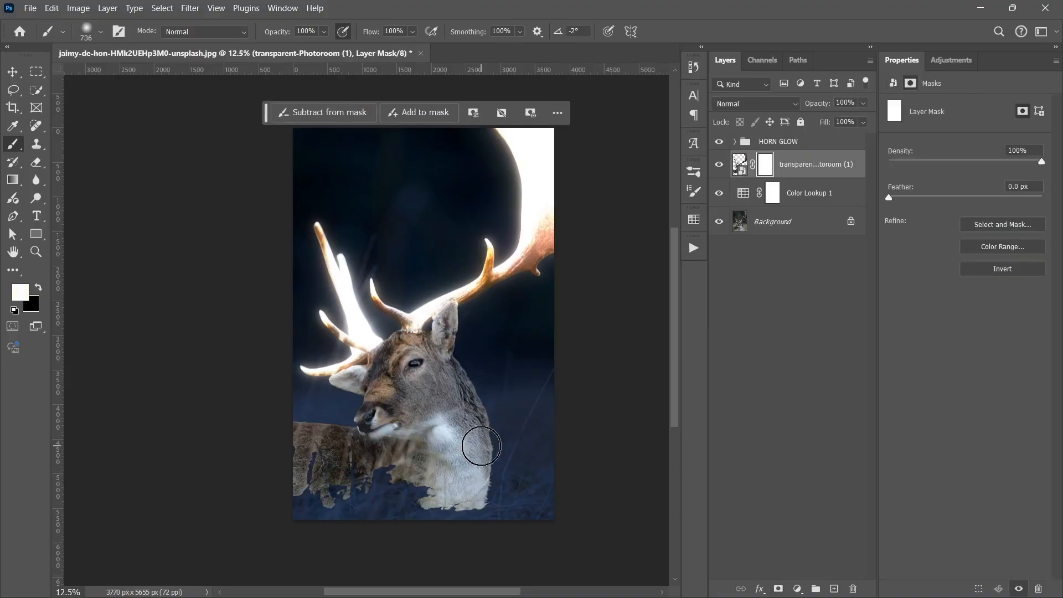
# Paint black with a soft 1773 px brush on the transparent-Photoroom (1) mask, hiding the ragged lower edge of the deer's body
pyautogui.press('x')
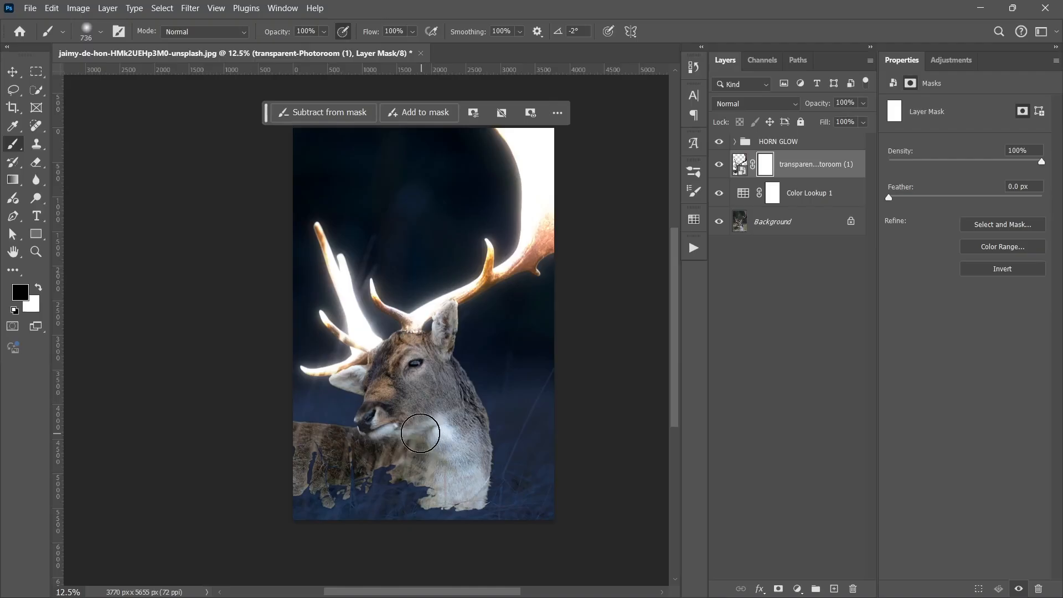
pyautogui.rightClick(410, 429)
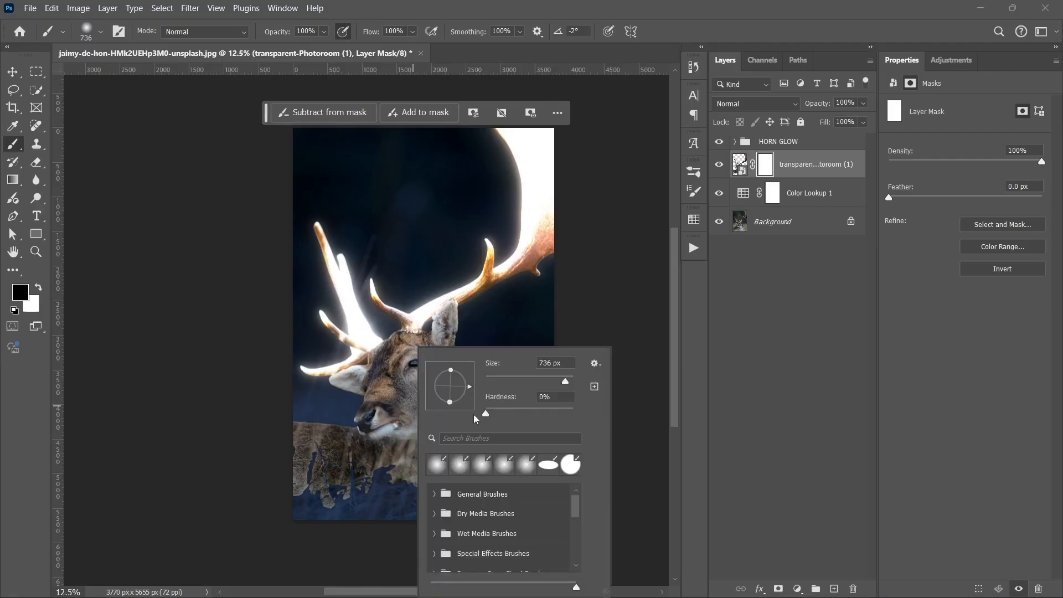
pyautogui.moveTo(473, 419); pyautogui.dragTo(455, 418)
pyautogui.moveTo(325, 350); pyautogui.dragTo(360, 355)
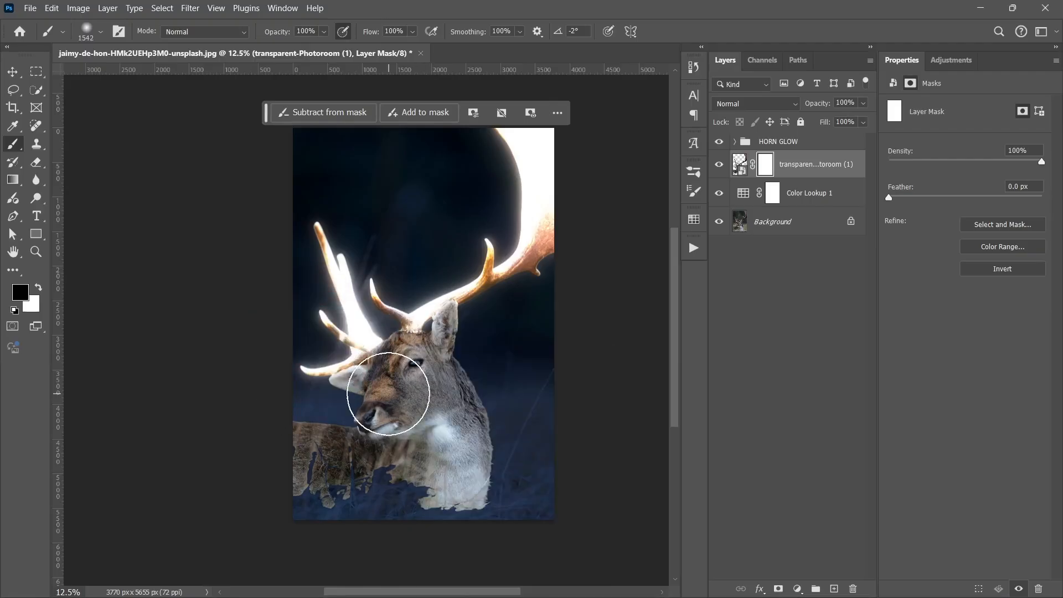
pyautogui.moveTo(388, 394); pyautogui.dragTo(398, 394)
pyautogui.click(446, 507)
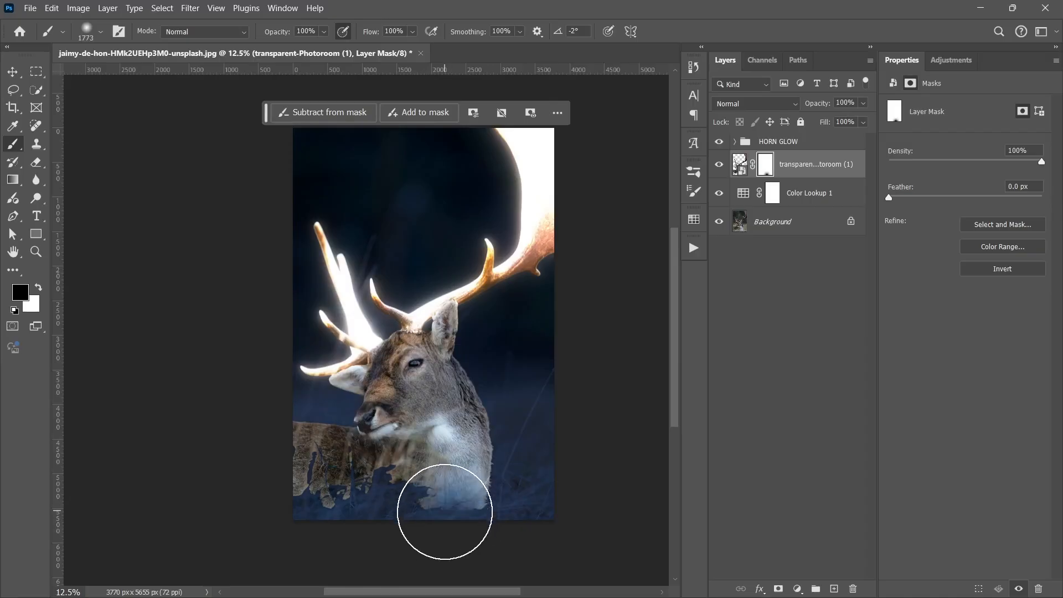
pyautogui.moveTo(445, 511)
pyautogui.mouseDown()
pyautogui.moveTo(394, 532)
pyautogui.moveTo(299, 526)
pyautogui.moveTo(366, 524)
pyautogui.mouseUp()
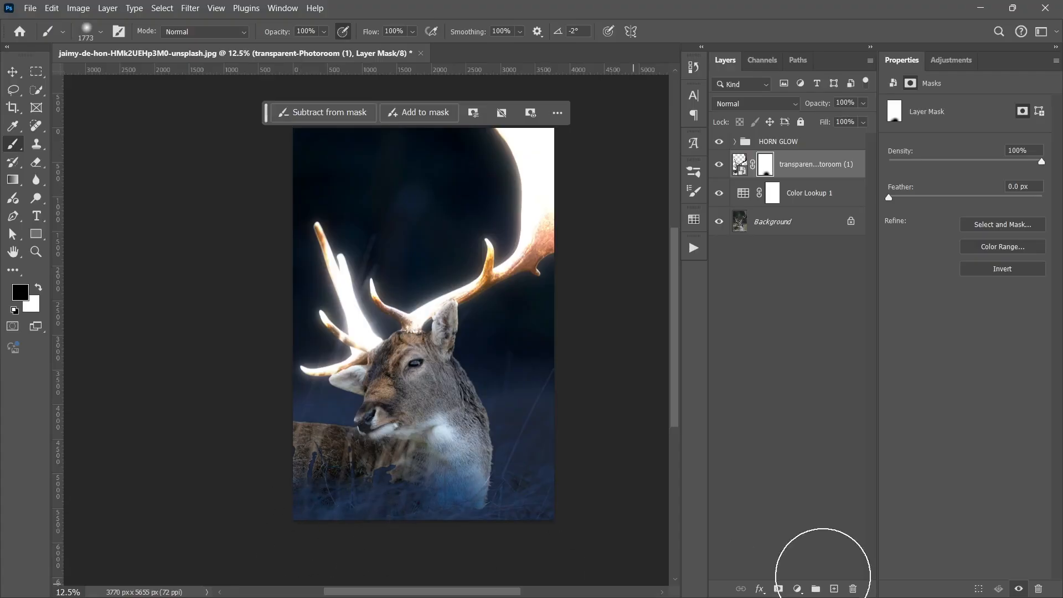
# Fade the deer's lower body into the grass on the same mask at 23% brush opacity, and compare with the mask disabled
pyautogui.moveTo(288, 35); pyautogui.dragTo(257, 33)
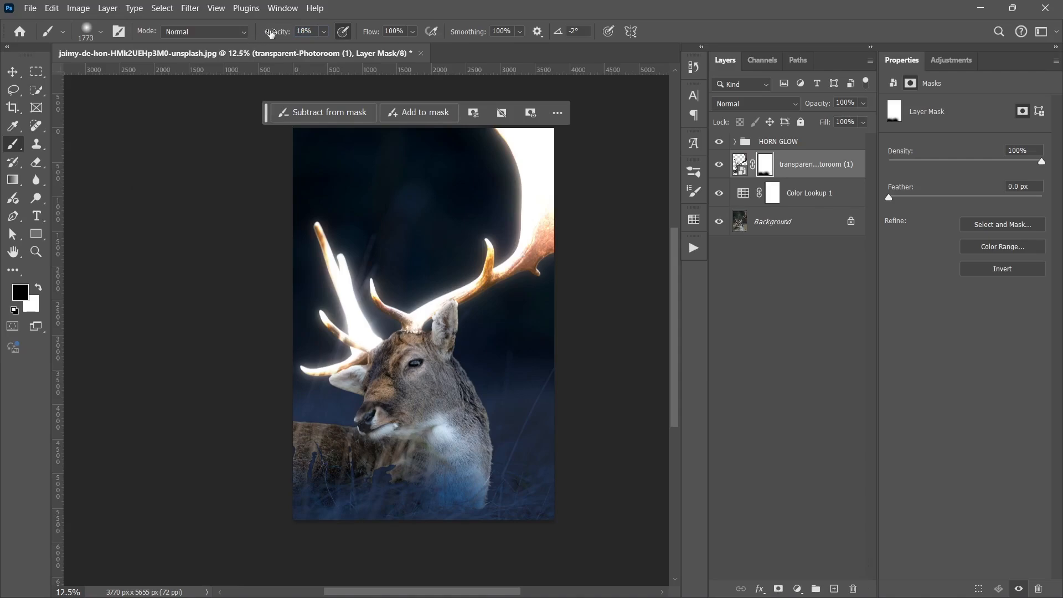
pyautogui.moveTo(271, 34); pyautogui.dragTo(273, 34)
pyautogui.moveTo(338, 514)
pyautogui.mouseDown()
pyautogui.moveTo(311, 499)
pyautogui.moveTo(316, 472)
pyautogui.moveTo(368, 490)
pyautogui.moveTo(507, 497)
pyautogui.mouseUp()
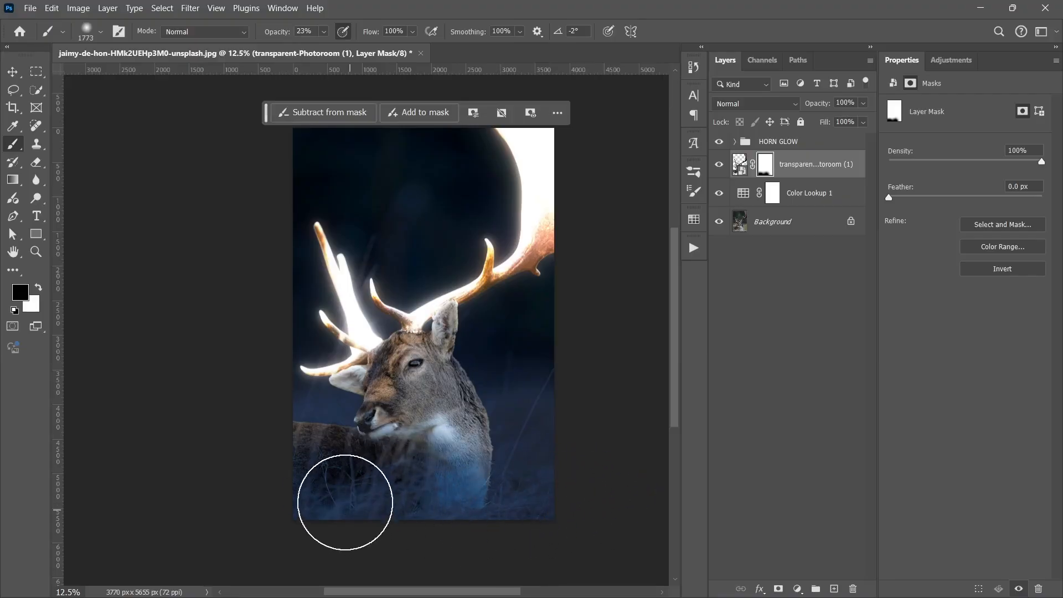
pyautogui.moveTo(487, 552)
pyautogui.mouseDown()
pyautogui.moveTo(571, 554)
pyautogui.moveTo(316, 511)
pyautogui.moveTo(534, 513)
pyautogui.moveTo(587, 542)
pyautogui.moveTo(613, 527)
pyautogui.mouseUp()
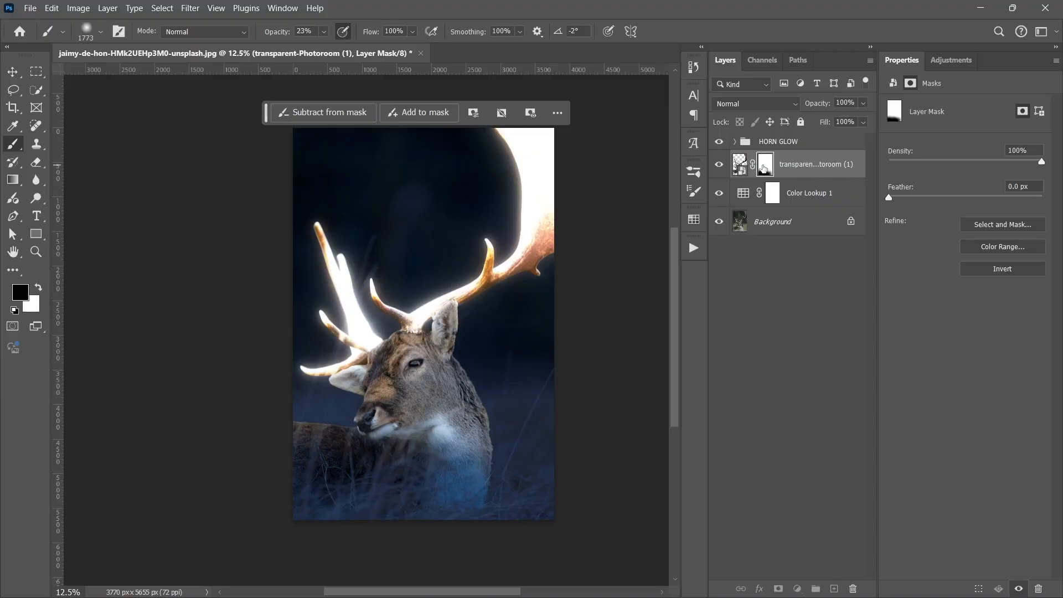
pyautogui.keyDown('shift'); pyautogui.click(764, 167); pyautogui.keyUp('shift')
pyautogui.keyDown('shift'); pyautogui.click(764, 168); pyautogui.keyUp('shift')
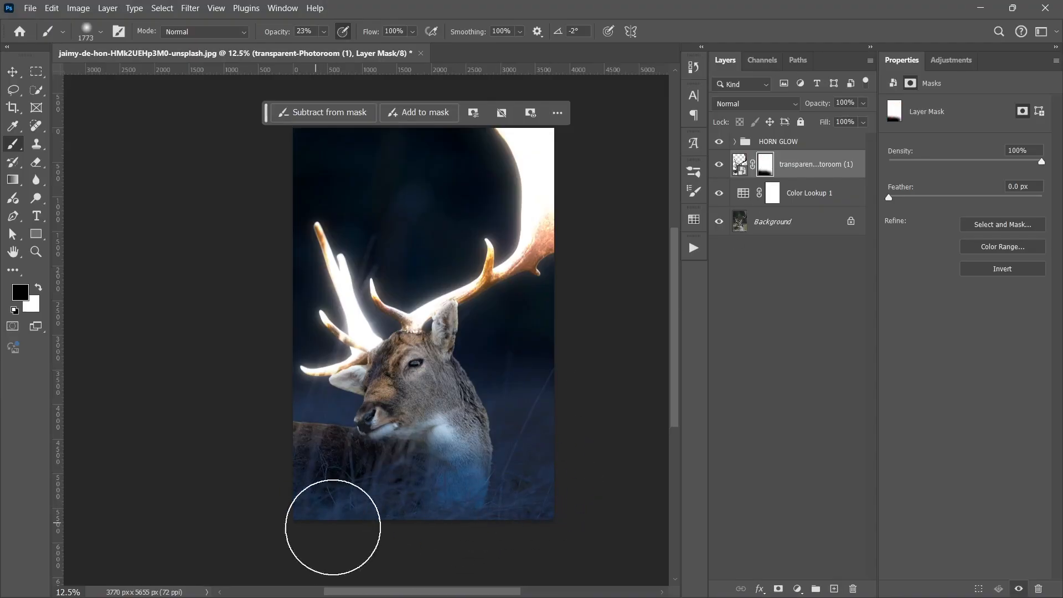
# Add a Hue/Saturation adjustment layer above the HORN GLOW group and clip it to the group
pyautogui.press('v')
pyautogui.click(773, 336)
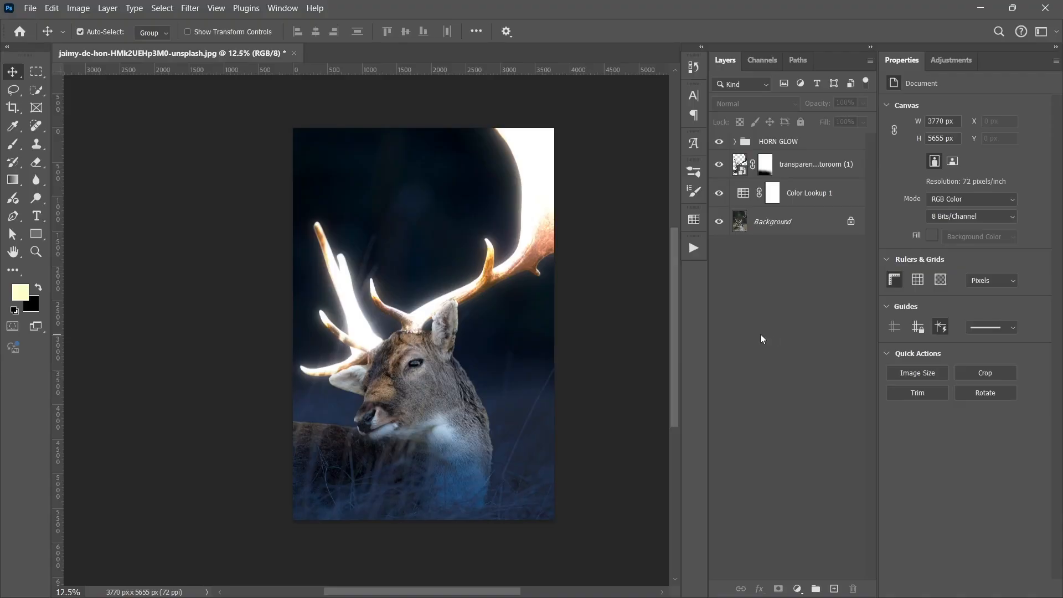
pyautogui.click(798, 145)
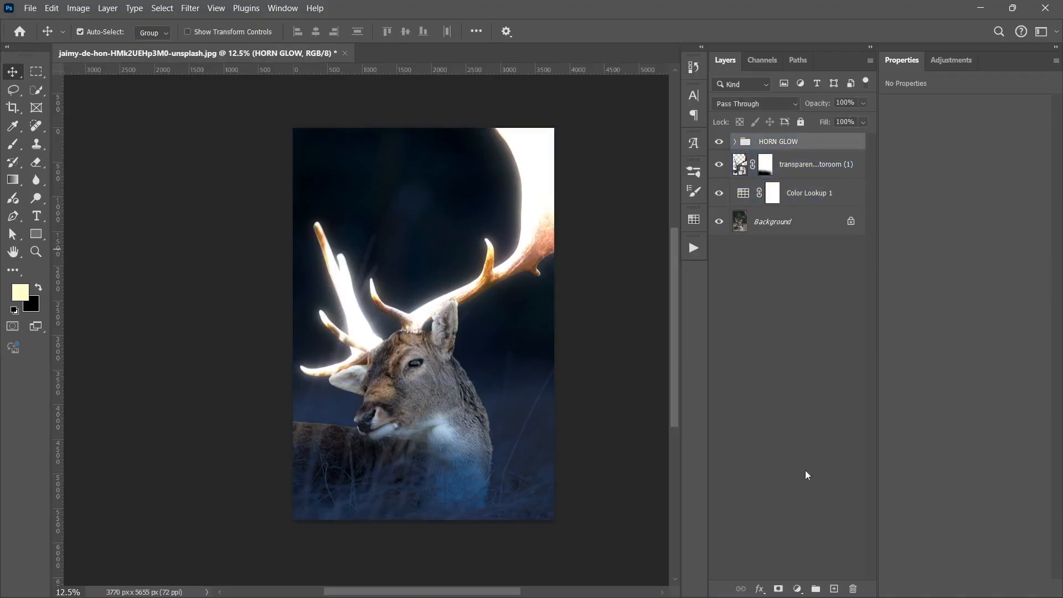
pyautogui.click(798, 589)
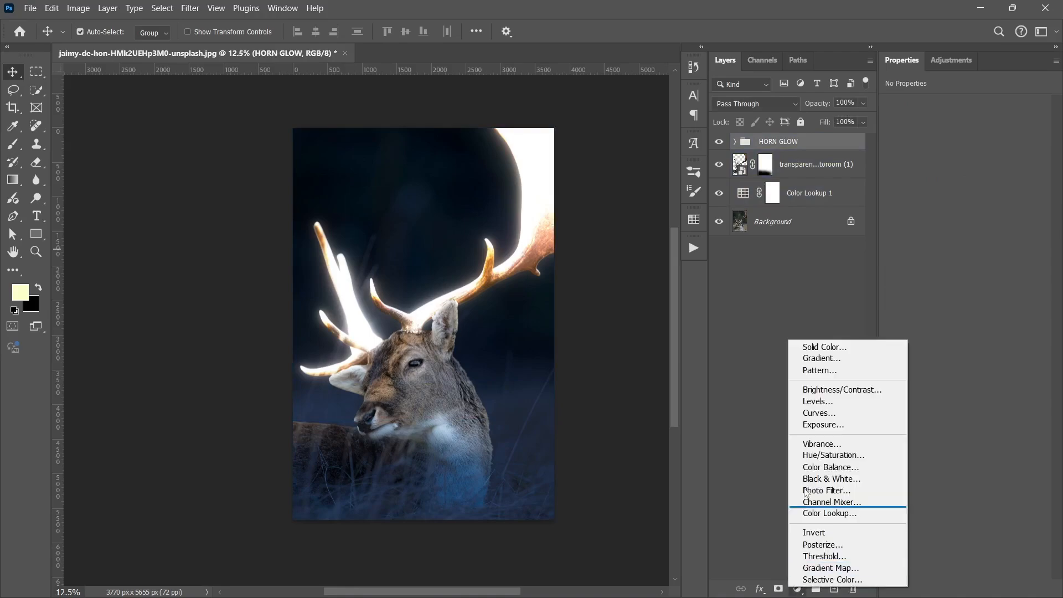
pyautogui.click(812, 458)
pyautogui.click(958, 590)
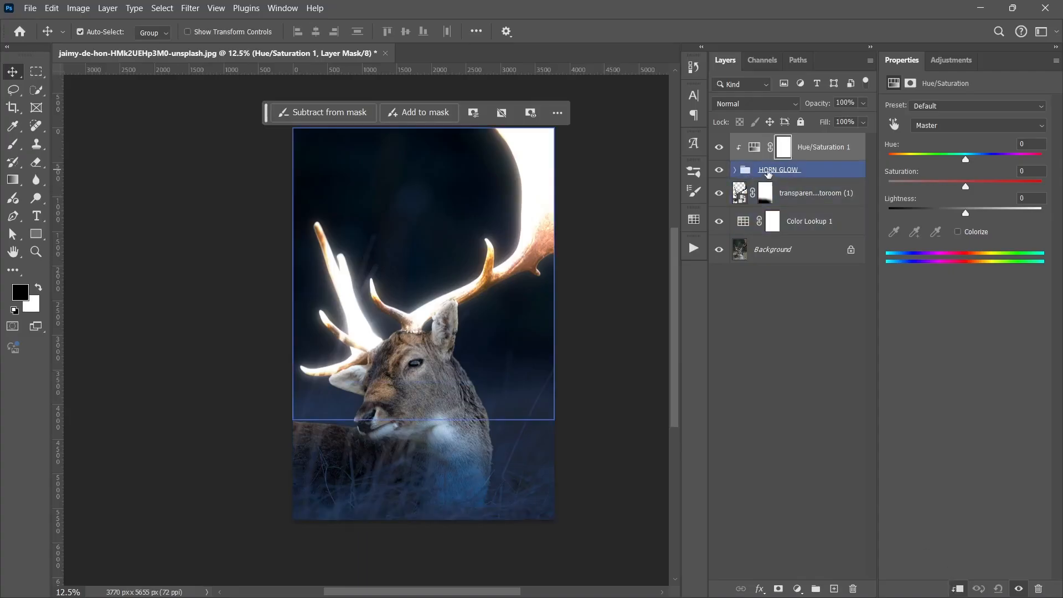
# Colorize the antler glow in Hue/Saturation 1 with hue 37 and saturation 91
pyautogui.click(959, 232)
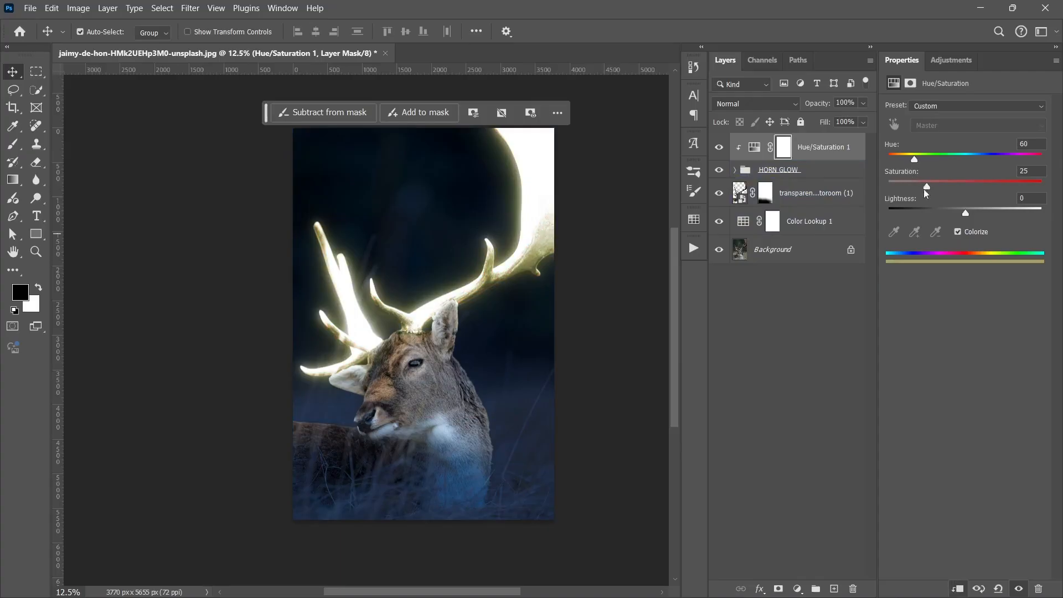
pyautogui.moveTo(945, 190); pyautogui.dragTo(997, 187)
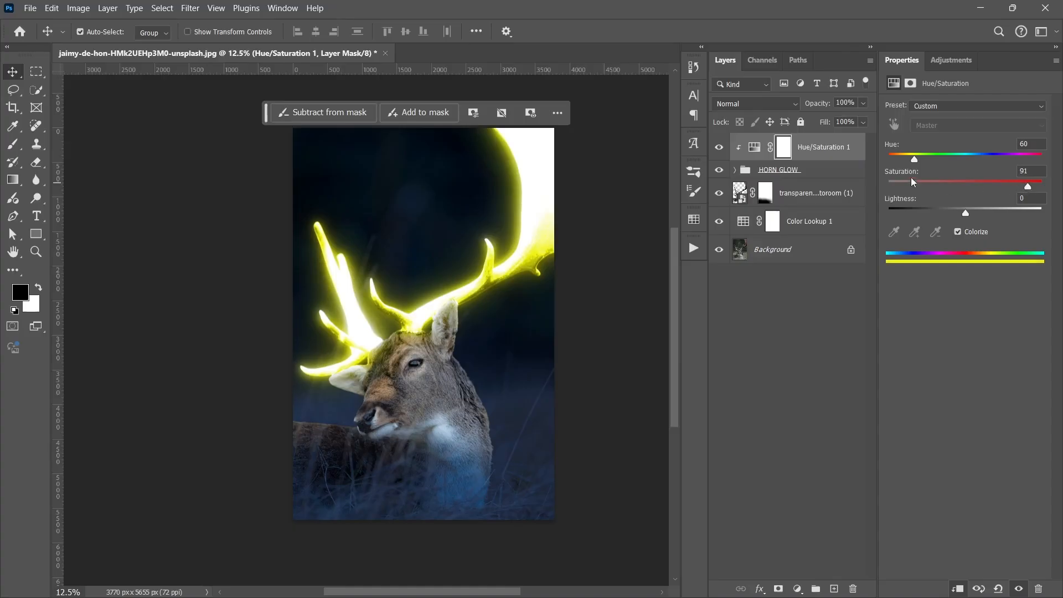
pyautogui.moveTo(922, 165); pyautogui.dragTo(1034, 162)
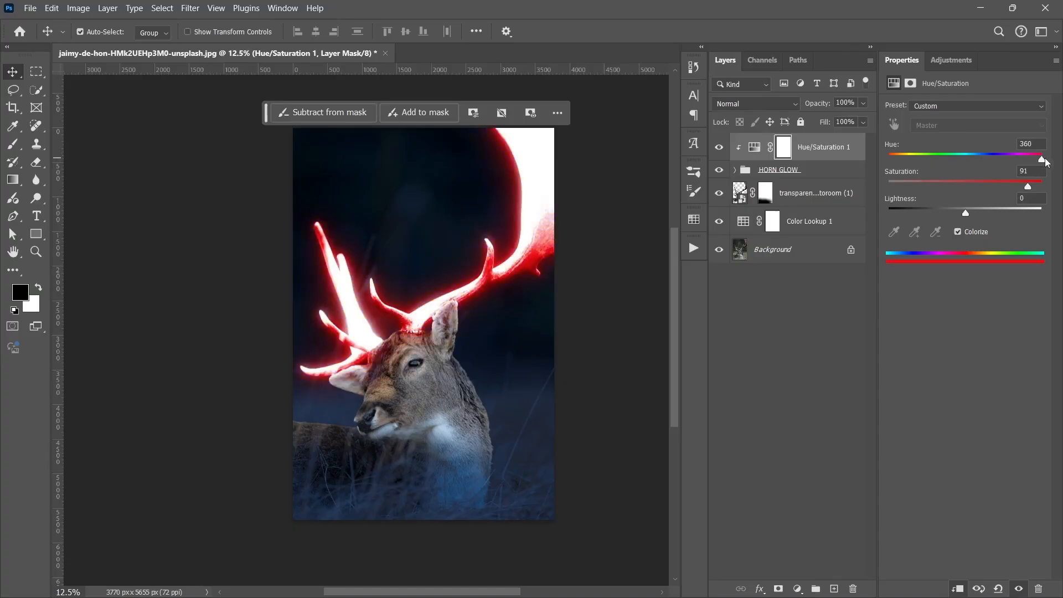
pyautogui.moveTo(1040, 162); pyautogui.dragTo(906, 176)
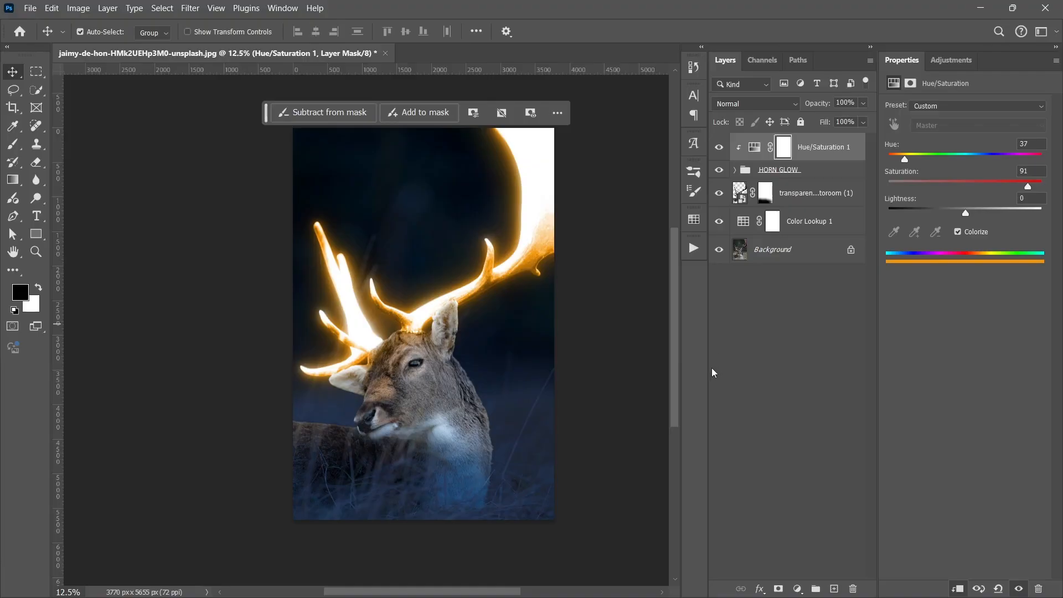
# Duplicate Hue/Saturation 1 directly above the transparent-Photoroom (1) layer, clip the copy to that layer, and hide the copy
pyautogui.click(773, 236)
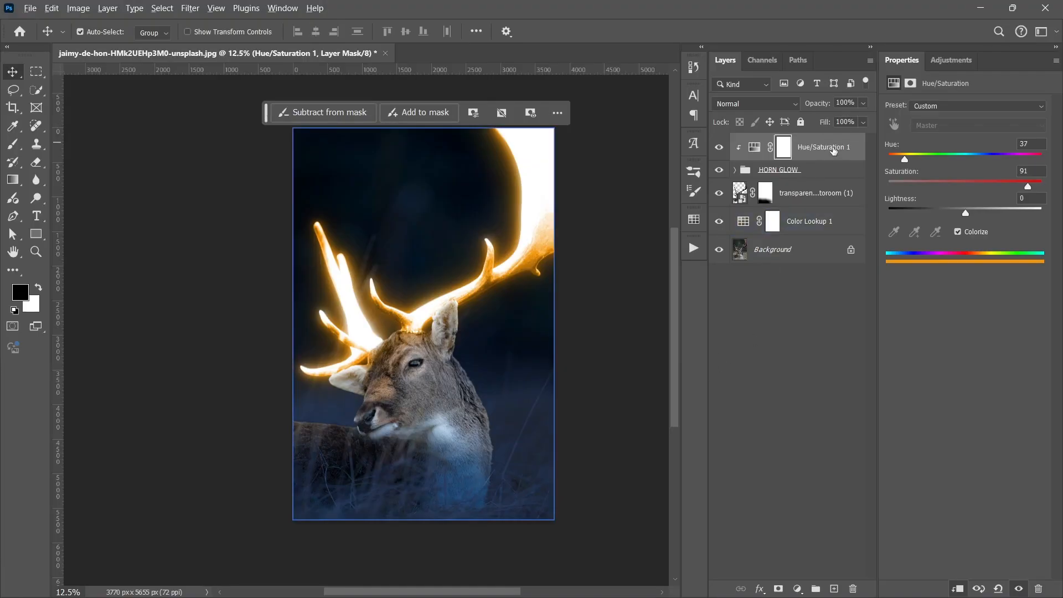
pyautogui.moveTo(834, 148); pyautogui.dragTo(841, 232)
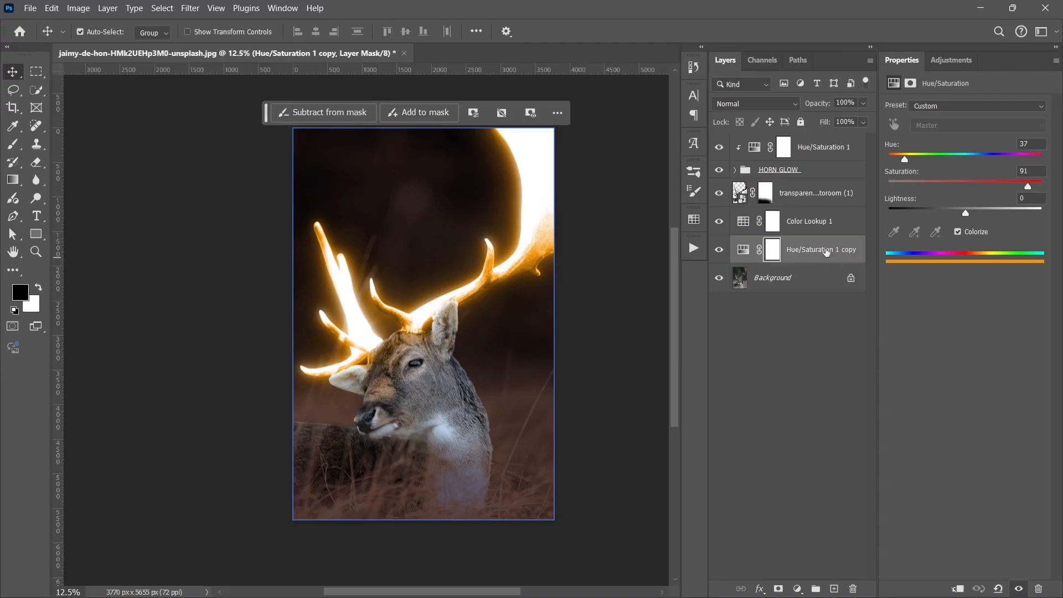
pyautogui.moveTo(826, 252); pyautogui.dragTo(822, 195)
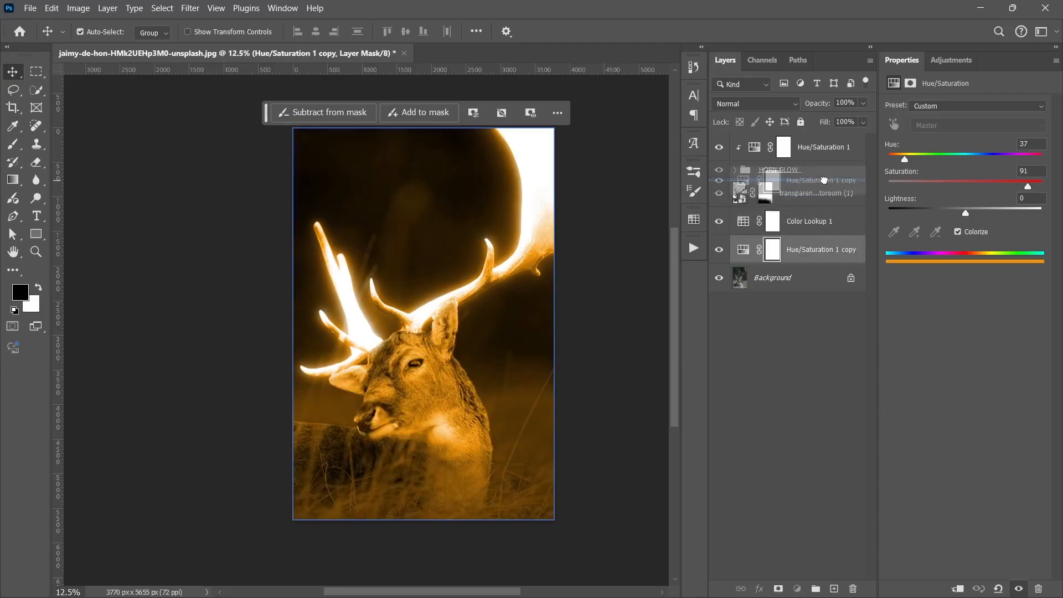
pyautogui.click(815, 221)
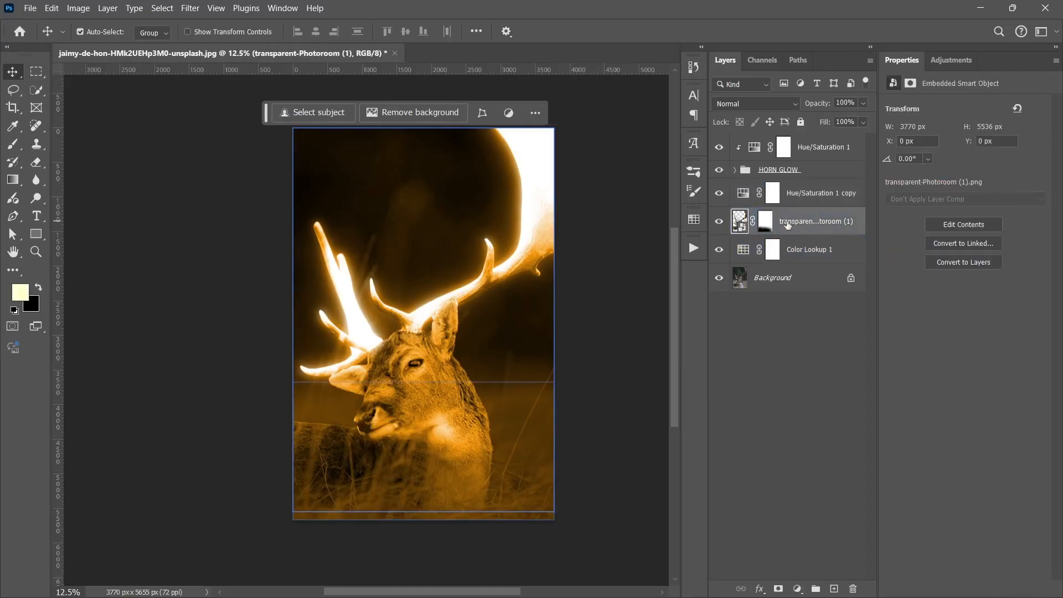
pyautogui.keyDown('alt'); pyautogui.click(826, 205); pyautogui.keyUp('alt')
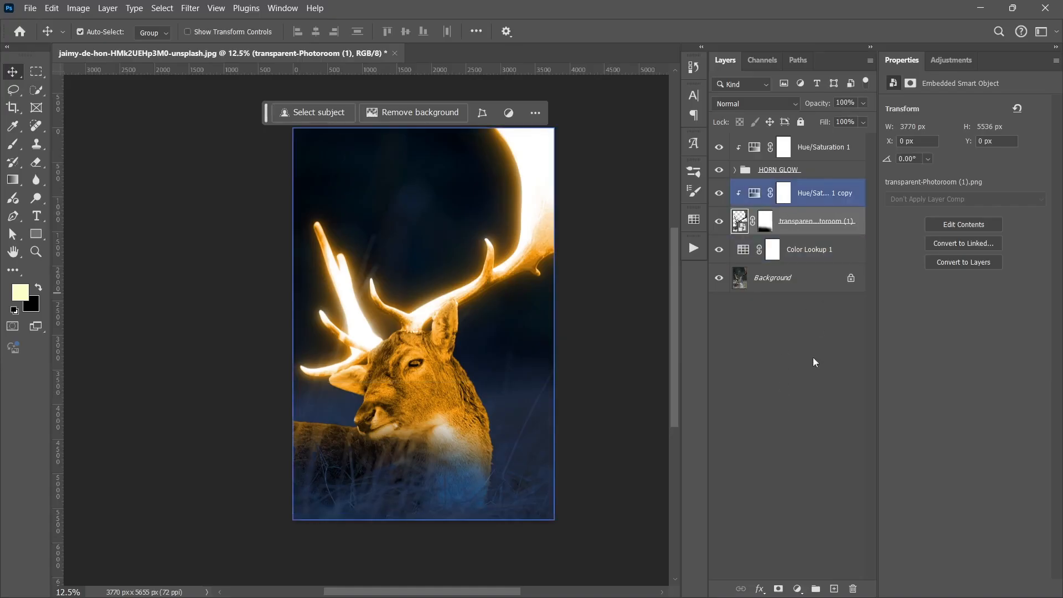
pyautogui.click(784, 194)
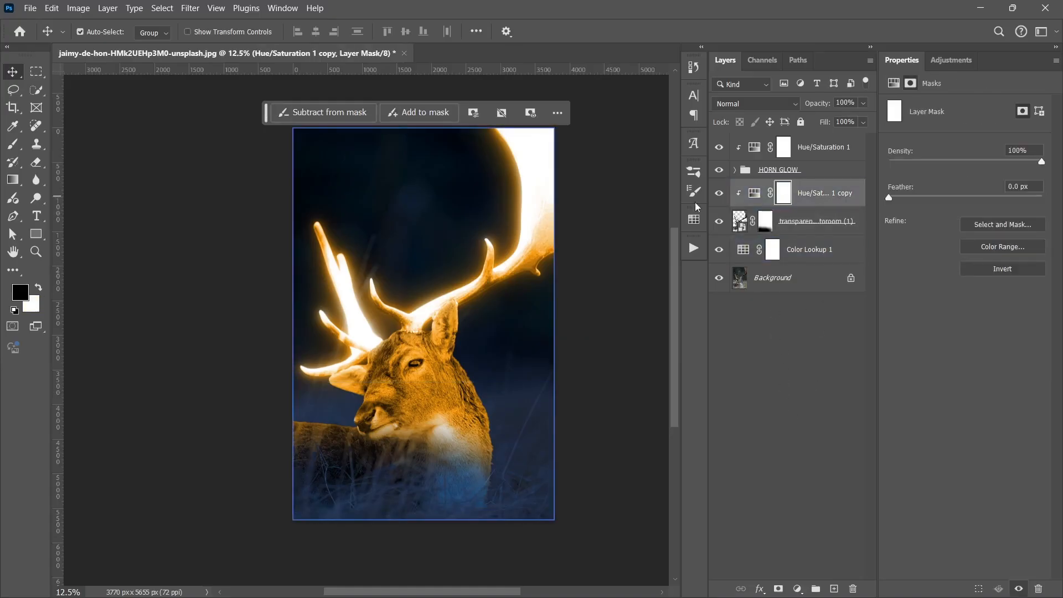
pyautogui.click(719, 193)
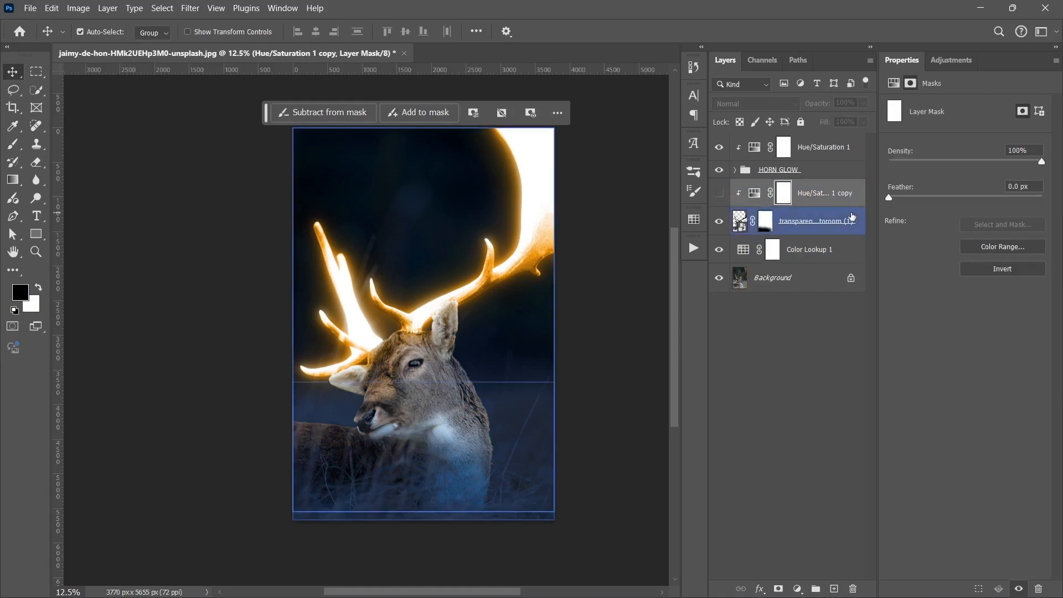
# Add a Curves adjustment clipped to the transparent-Photoroom (1) layer and darken the deer with a curve point at input 164, output 94
pyautogui.click(841, 229)
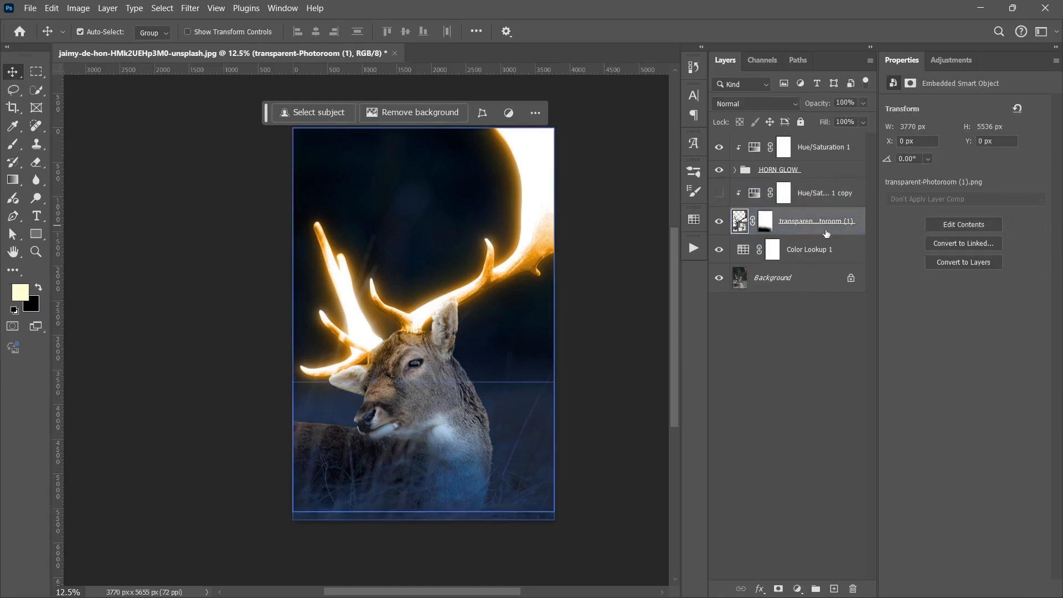
pyautogui.click(799, 590)
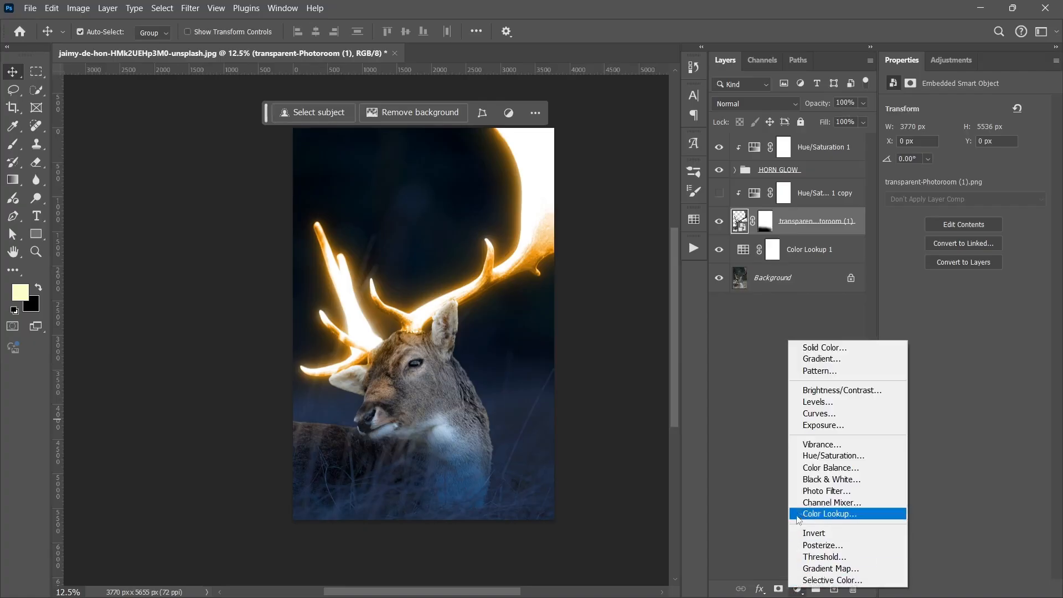
pyautogui.click(809, 413)
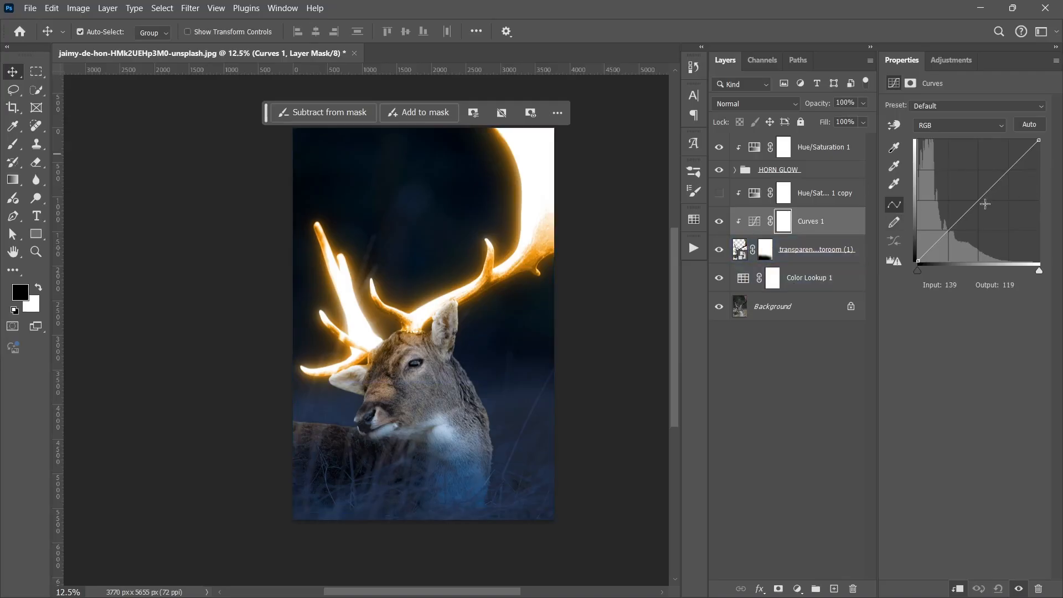
pyautogui.moveTo(983, 203); pyautogui.dragTo(996, 217)
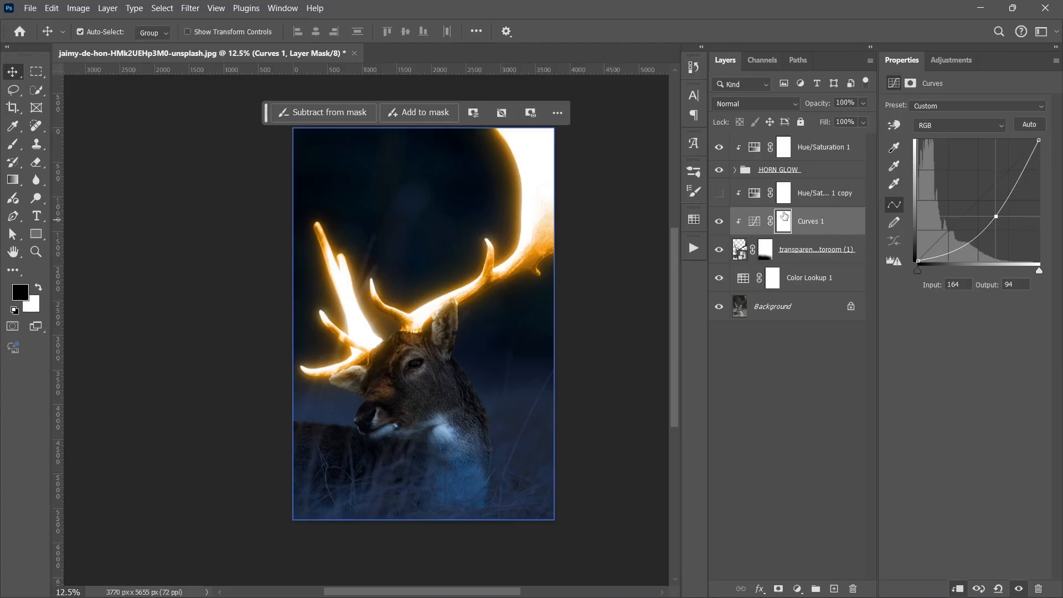
# Paint black at 23% brush opacity on the Curves 1 mask to brighten the deer's face, and reset the brush colors to black and white
pyautogui.press('b')
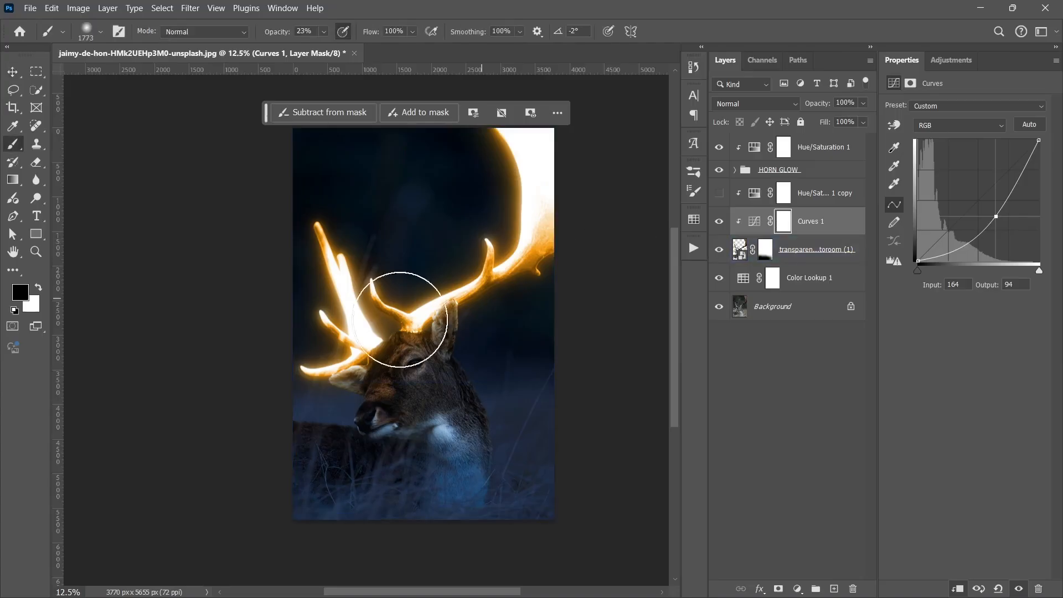
pyautogui.scroll(3, 396, 316)
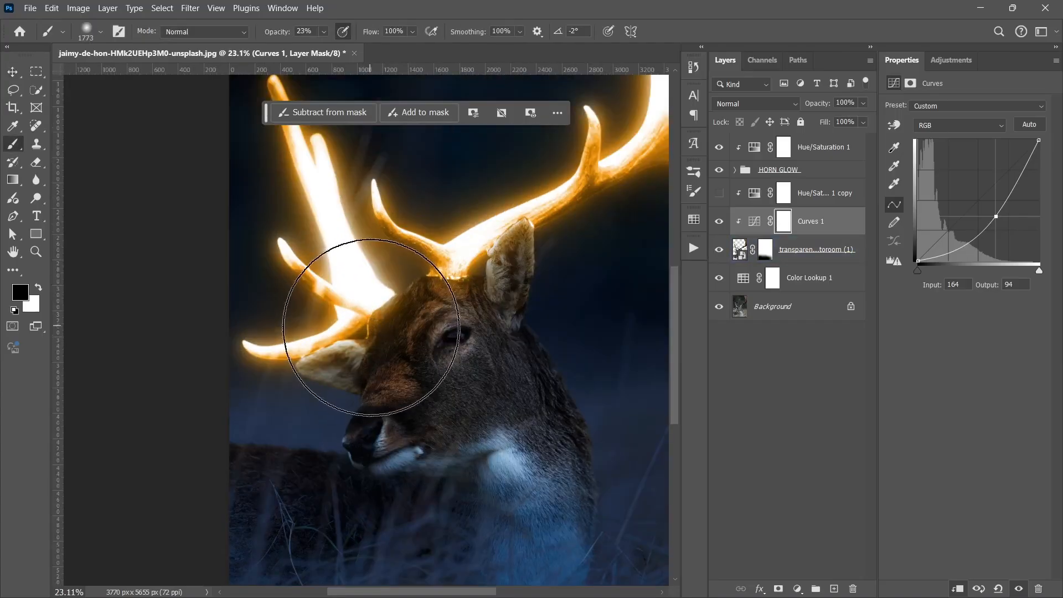
pyautogui.moveTo(394, 332)
pyautogui.mouseDown()
pyautogui.moveTo(345, 335)
pyautogui.moveTo(351, 432)
pyautogui.moveTo(427, 321)
pyautogui.moveTo(533, 265)
pyautogui.moveTo(518, 325)
pyautogui.moveTo(414, 422)
pyautogui.moveTo(299, 396)
pyautogui.moveTo(476, 231)
pyautogui.moveTo(522, 213)
pyautogui.moveTo(515, 387)
pyautogui.moveTo(554, 396)
pyautogui.moveTo(541, 394)
pyautogui.mouseUp()
pyautogui.keyDown('alt'); pyautogui.click(536, 391); pyautogui.keyUp('alt')
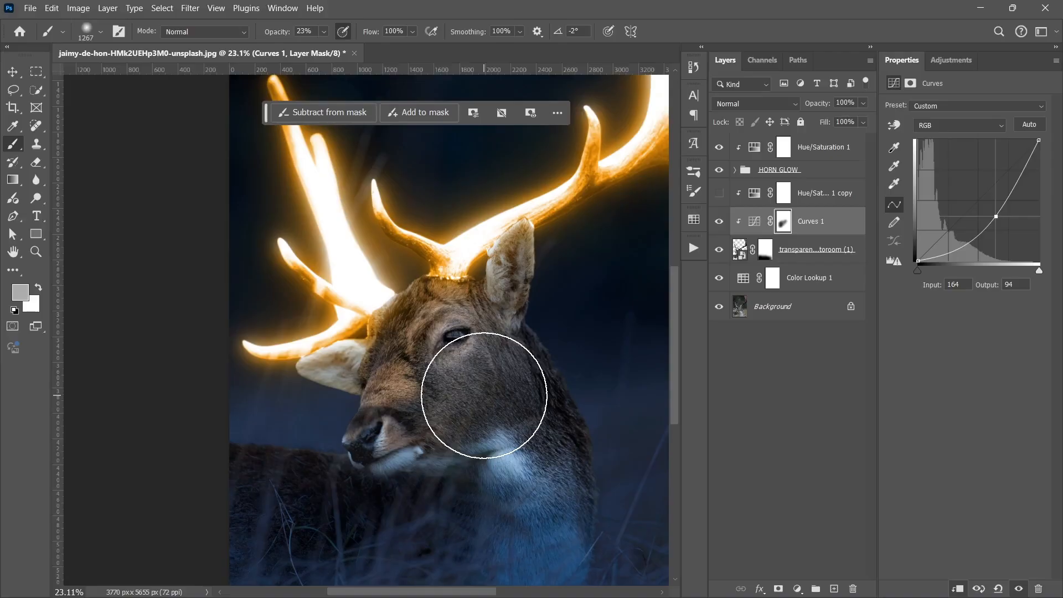
pyautogui.scroll(-2, 485, 396)
pyautogui.press('d')
pyautogui.press('x')
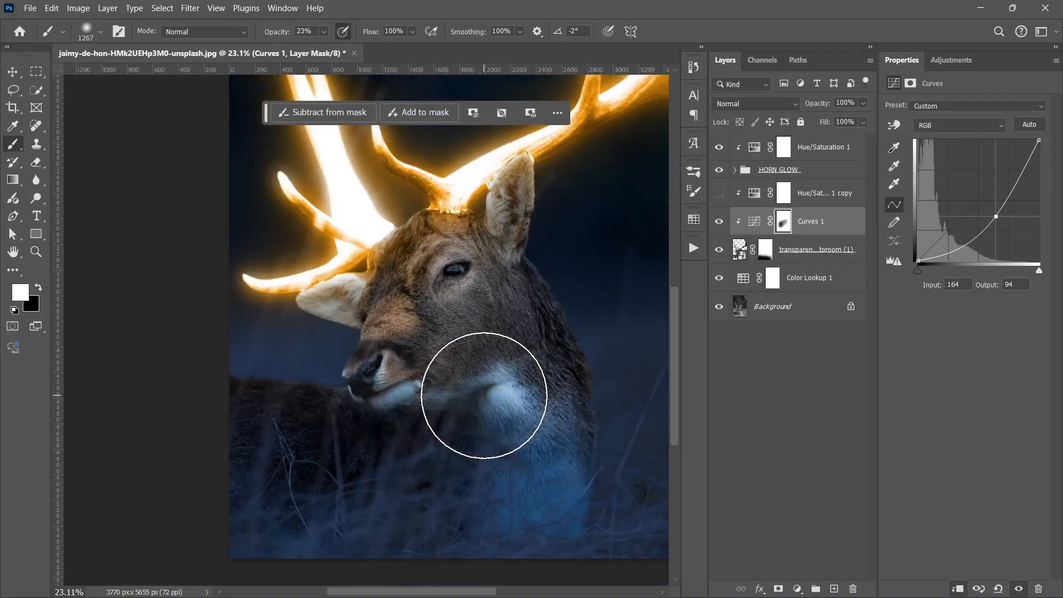
pyautogui.scroll(-3, 480, 348)
pyautogui.moveTo(504, 339); pyautogui.dragTo(458, 339)
pyautogui.press('x')
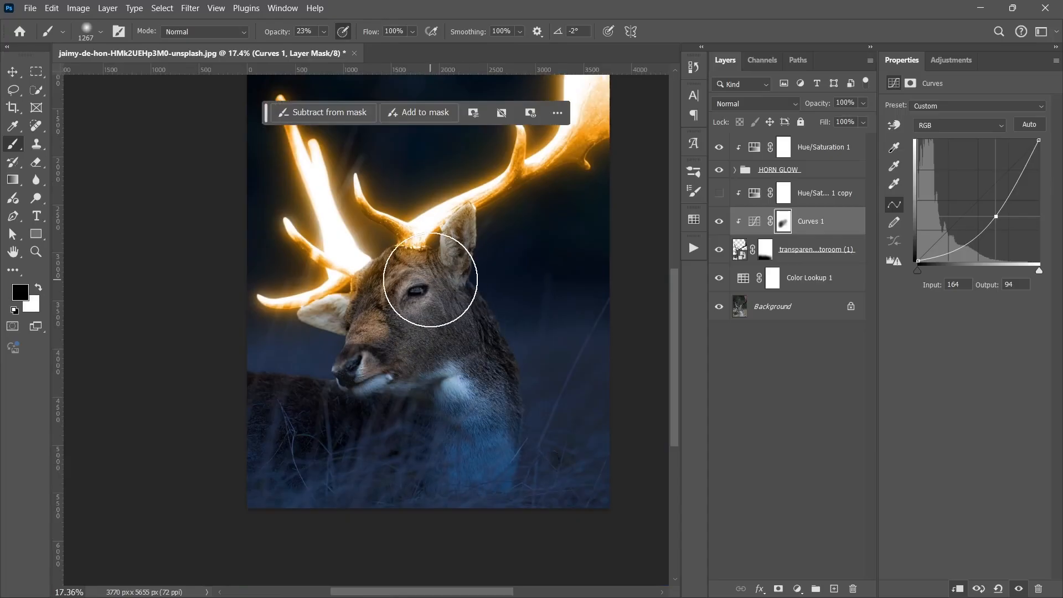
pyautogui.scroll(-2, 441, 297)
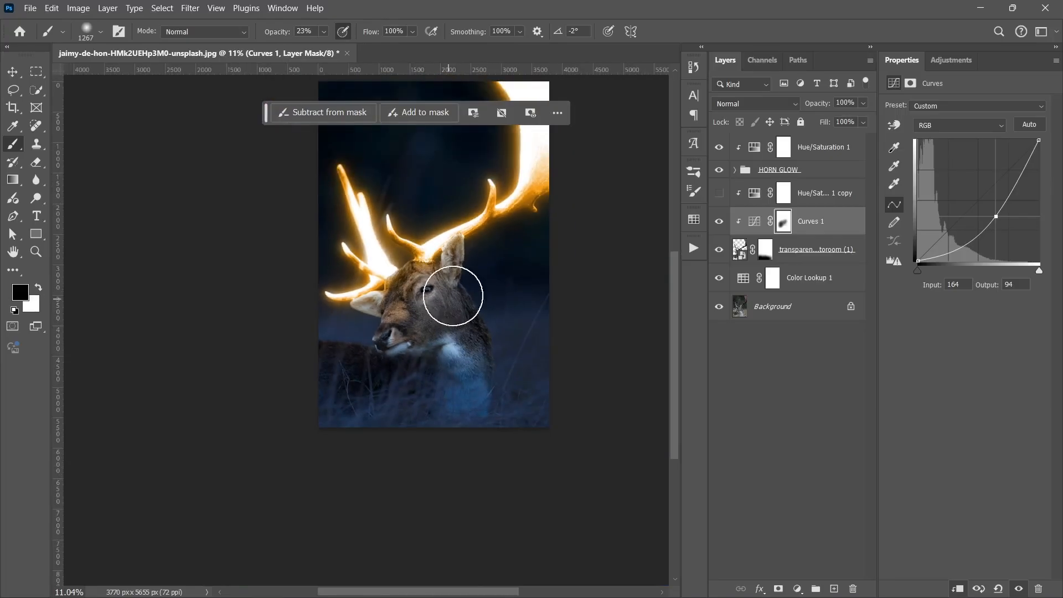
pyautogui.moveTo(459, 281); pyautogui.dragTo(446, 310)
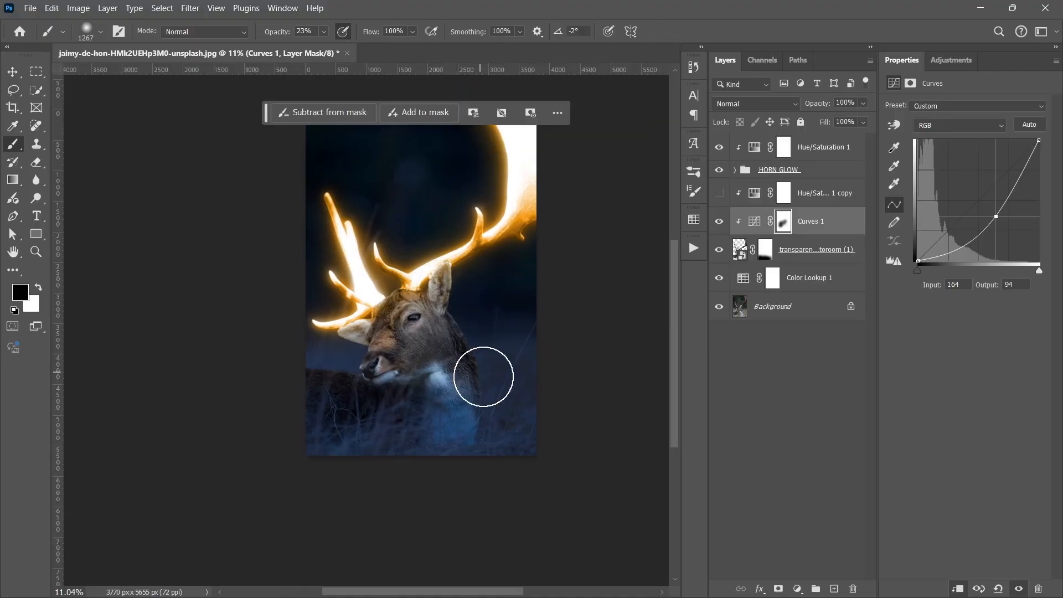
# Show the Hue/Saturation 1 copy layer, invert its mask to black, and make white the painting color
pyautogui.click(719, 219)
pyautogui.click(719, 219)
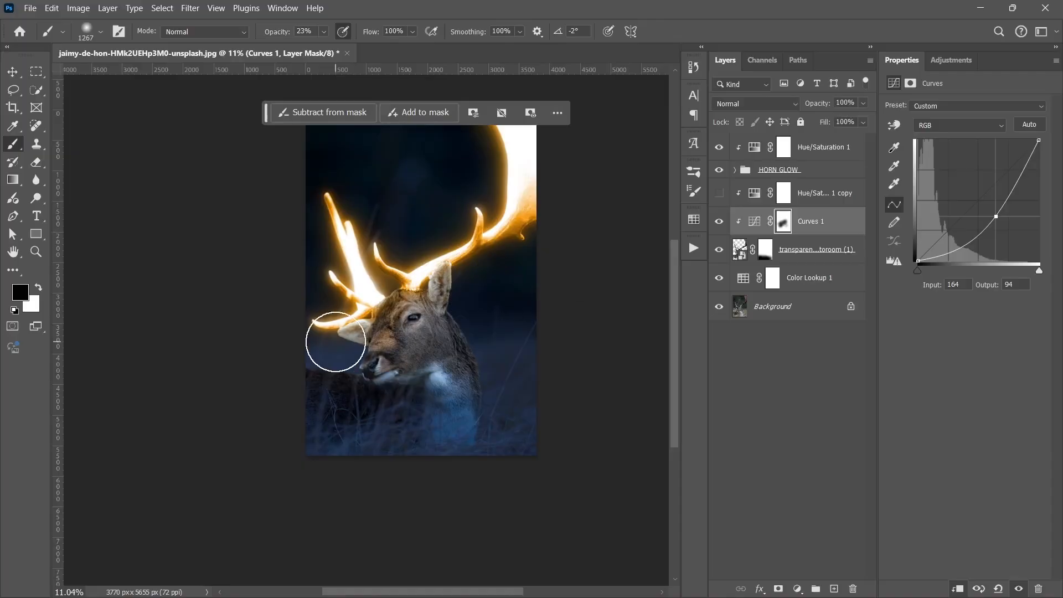
pyautogui.click(719, 193)
pyautogui.click(783, 194)
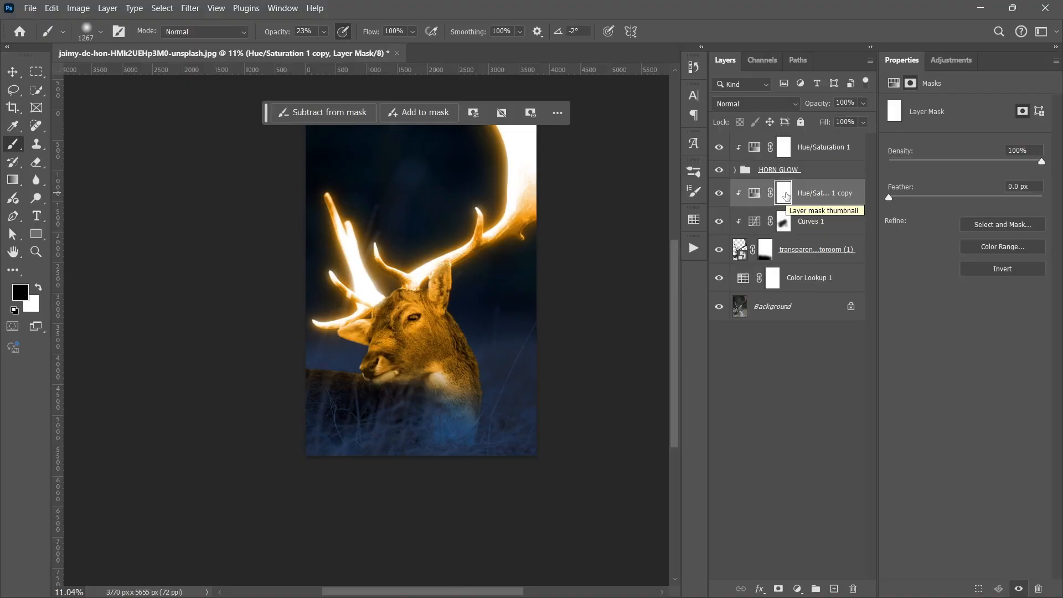
pyautogui.moveTo(787, 196); pyautogui.dragTo(788, 198)
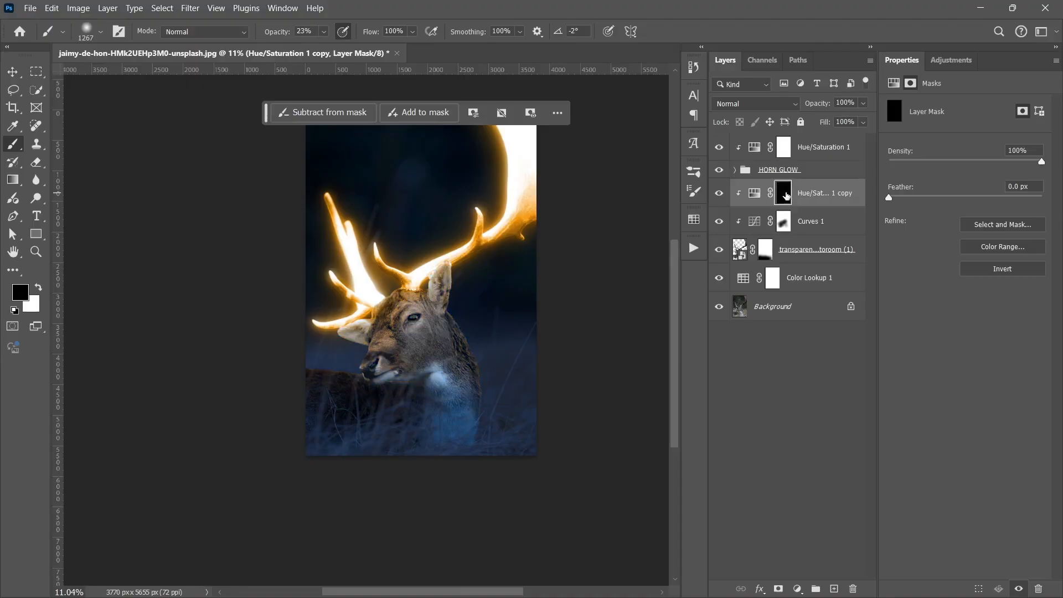
pyautogui.press('x')
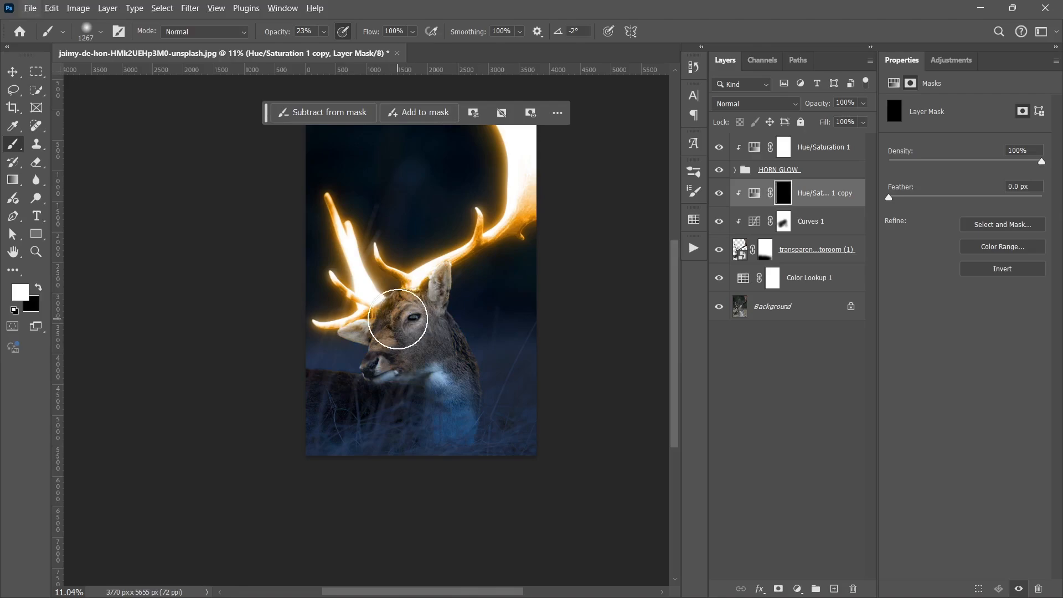
# Paint white at 23% brush opacity on the Hue/Saturation 1 copy mask over the deer's head, ears, snout and neck to bring in the orange tint
pyautogui.scroll(3, 397, 319)
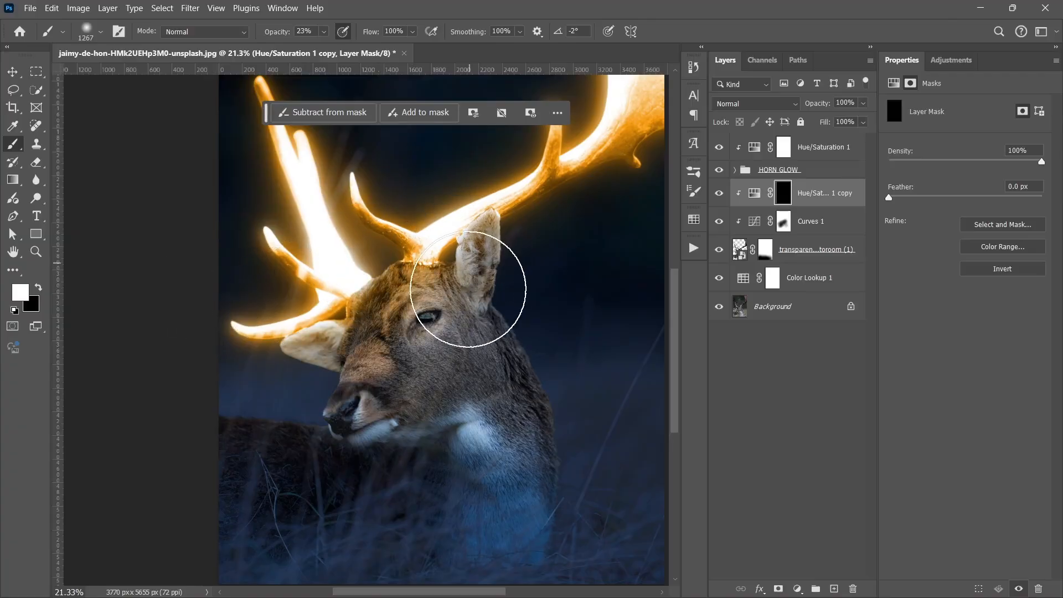
pyautogui.click(468, 288)
pyautogui.scroll(1, 470, 282)
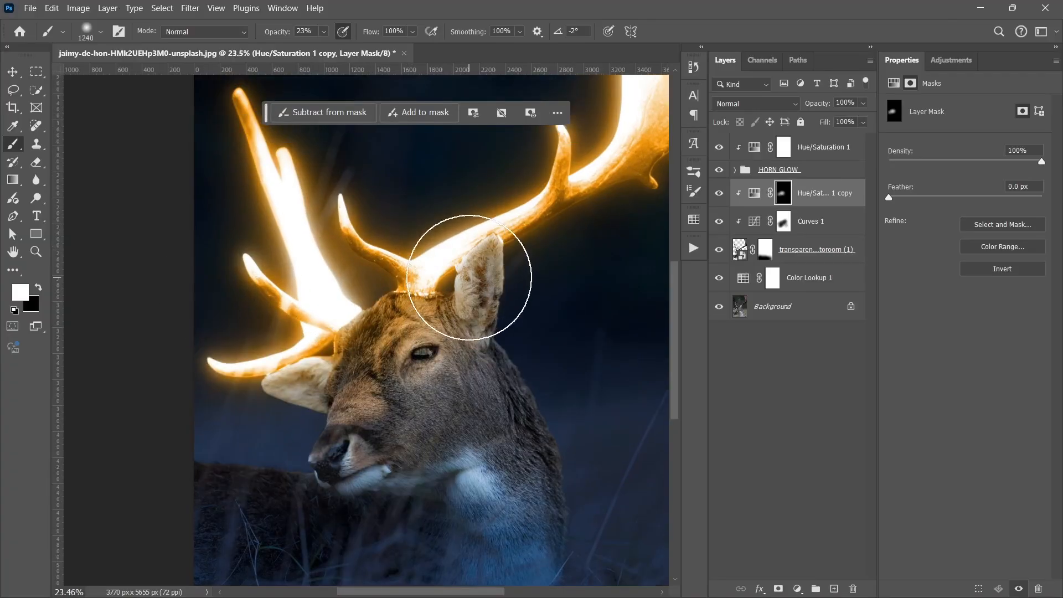
pyautogui.click(469, 278)
pyautogui.moveTo(469, 277); pyautogui.dragTo(447, 288)
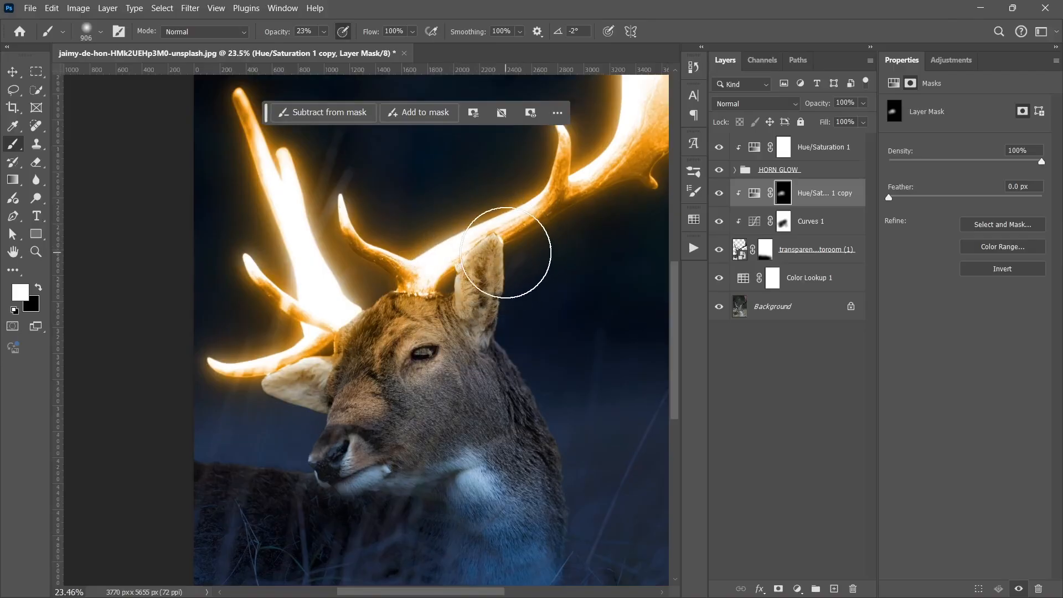
pyautogui.moveTo(506, 252)
pyautogui.mouseDown()
pyautogui.moveTo(343, 351)
pyautogui.moveTo(373, 284)
pyautogui.moveTo(291, 454)
pyautogui.moveTo(296, 419)
pyautogui.moveTo(342, 347)
pyautogui.moveTo(309, 511)
pyautogui.moveTo(350, 346)
pyautogui.moveTo(296, 414)
pyautogui.moveTo(262, 405)
pyautogui.moveTo(324, 342)
pyautogui.moveTo(236, 428)
pyautogui.moveTo(319, 366)
pyautogui.moveTo(290, 524)
pyautogui.moveTo(325, 470)
pyautogui.moveTo(337, 423)
pyautogui.moveTo(297, 450)
pyautogui.mouseUp()
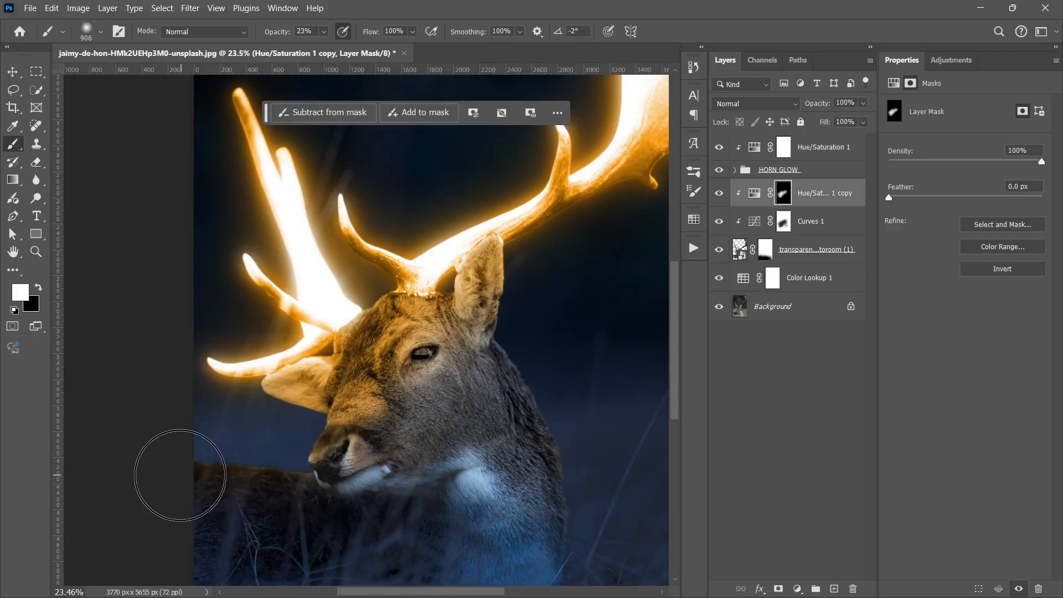
pyautogui.moveTo(605, 415)
pyautogui.mouseDown()
pyautogui.moveTo(502, 363)
pyautogui.moveTo(581, 448)
pyautogui.moveTo(608, 504)
pyautogui.moveTo(523, 369)
pyautogui.moveTo(565, 547)
pyautogui.moveTo(509, 288)
pyautogui.moveTo(481, 350)
pyautogui.moveTo(509, 387)
pyautogui.moveTo(532, 472)
pyautogui.moveTo(510, 437)
pyautogui.mouseUp()
pyautogui.scroll(-2, 511, 437)
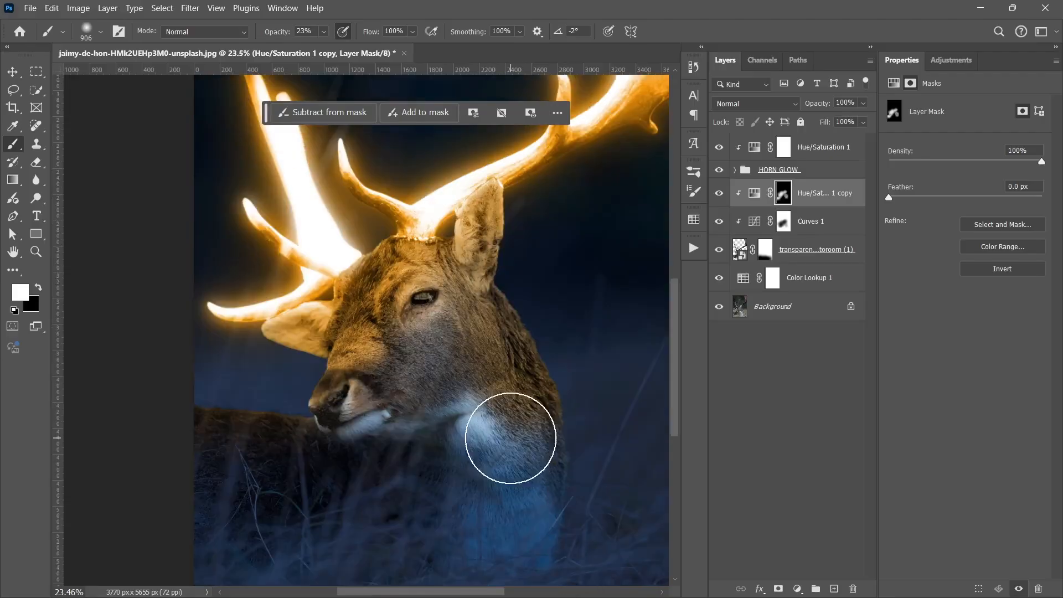
# Paint black at 8% brush opacity on the Hue/Saturation 1 copy mask to soften the orange tint around the deer's cheek
pyautogui.scroll(-2, 510, 438)
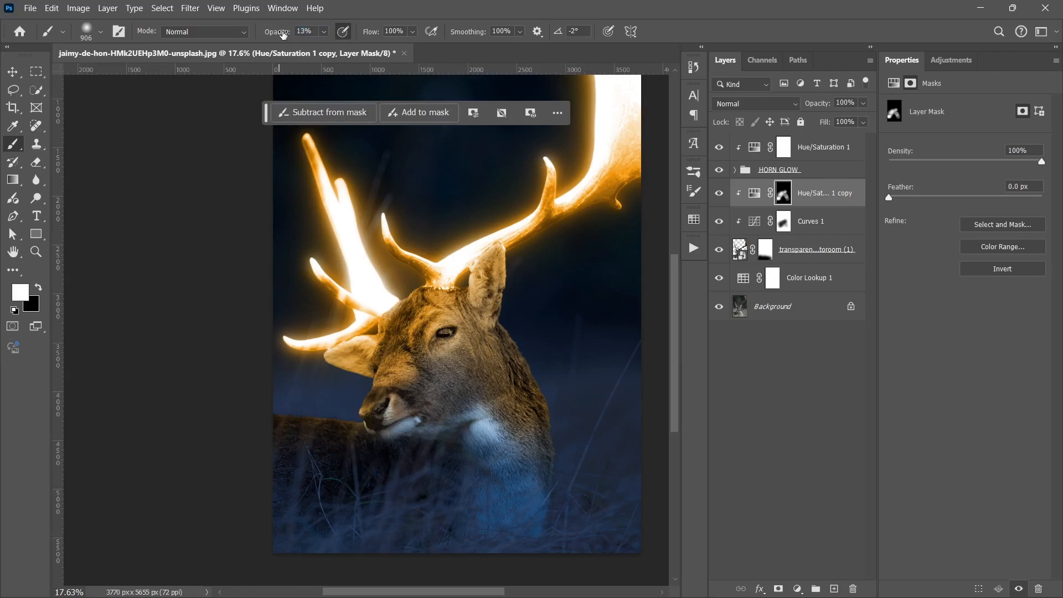
pyautogui.press('Return')
pyautogui.press('x')
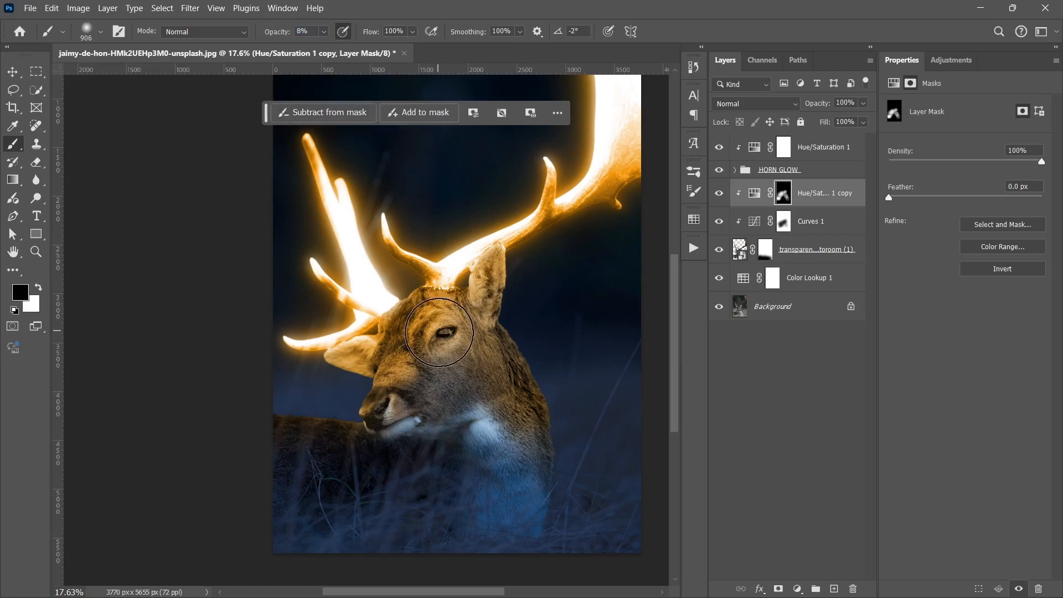
pyautogui.moveTo(471, 353)
pyautogui.mouseDown()
pyautogui.moveTo(520, 425)
pyautogui.moveTo(486, 370)
pyautogui.moveTo(499, 407)
pyautogui.moveTo(390, 310)
pyautogui.moveTo(427, 333)
pyautogui.moveTo(410, 377)
pyautogui.moveTo(432, 317)
pyautogui.moveTo(428, 396)
pyautogui.moveTo(460, 369)
pyautogui.moveTo(499, 437)
pyautogui.moveTo(479, 375)
pyautogui.mouseUp()
pyautogui.scroll(-2, 474, 371)
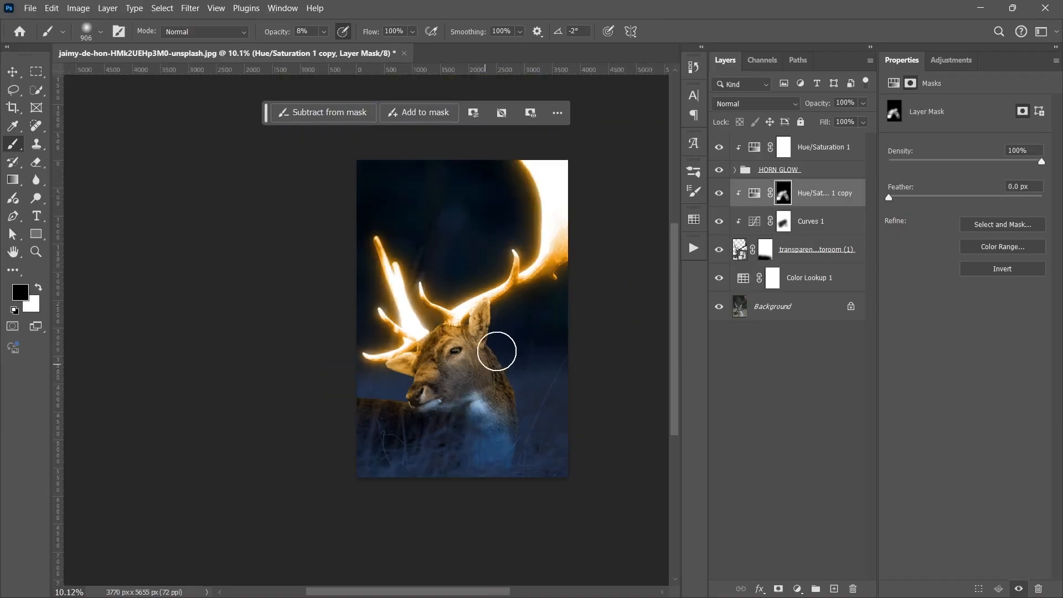
# Stamp all visible layers into a new layer above Hue/Saturation 1 and convert it to a smart object
pyautogui.press('v')
pyautogui.scroll(2, 522, 417)
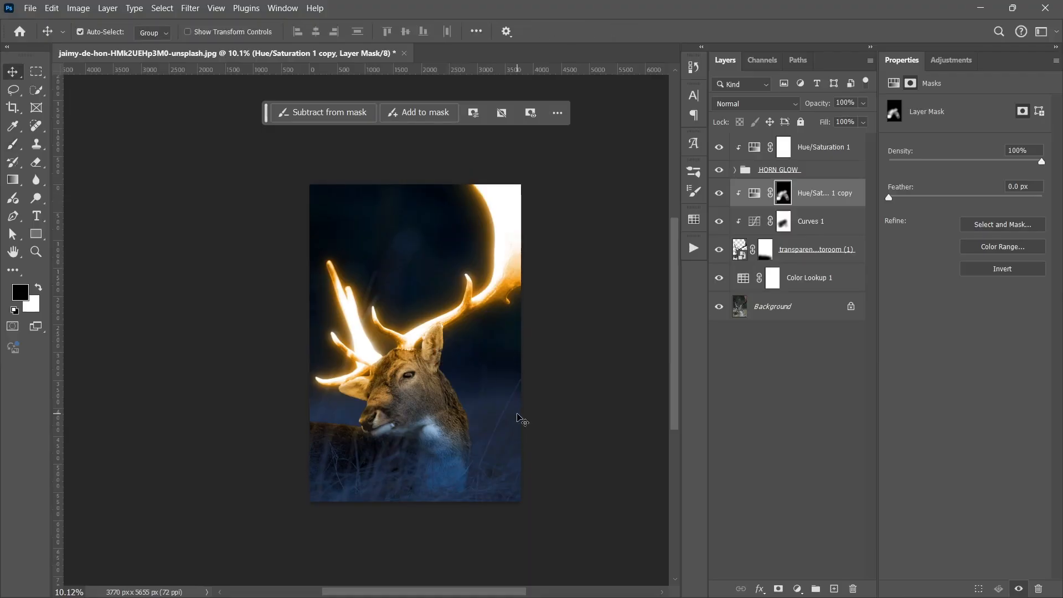
pyautogui.press('space')
pyautogui.moveTo(498, 370); pyautogui.dragTo(456, 364)
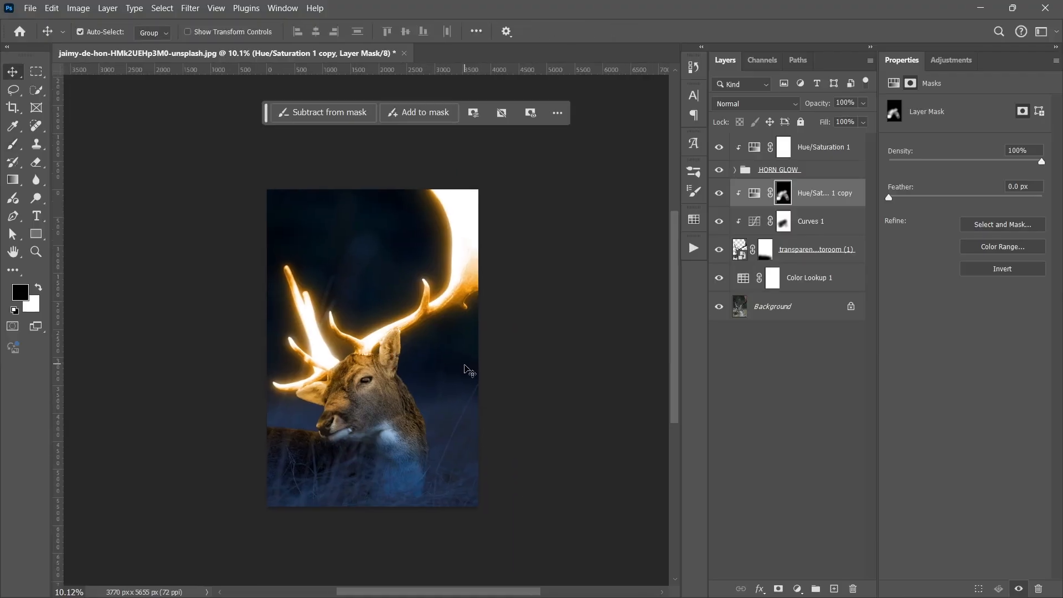
pyautogui.click(760, 380)
pyautogui.click(858, 186)
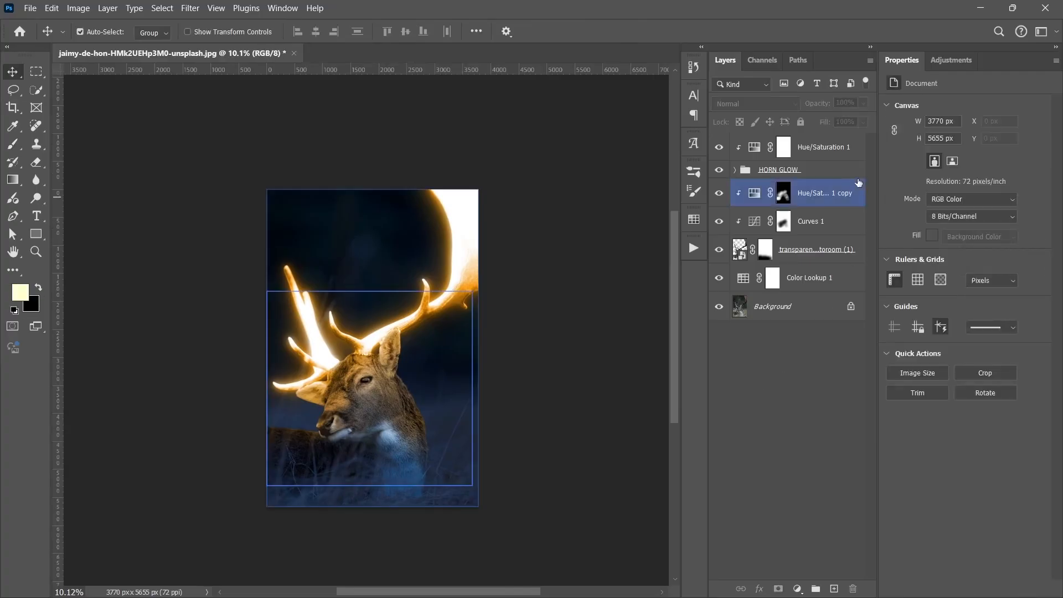
pyautogui.click(833, 168)
pyautogui.click(826, 149)
pyautogui.press('ctrl')
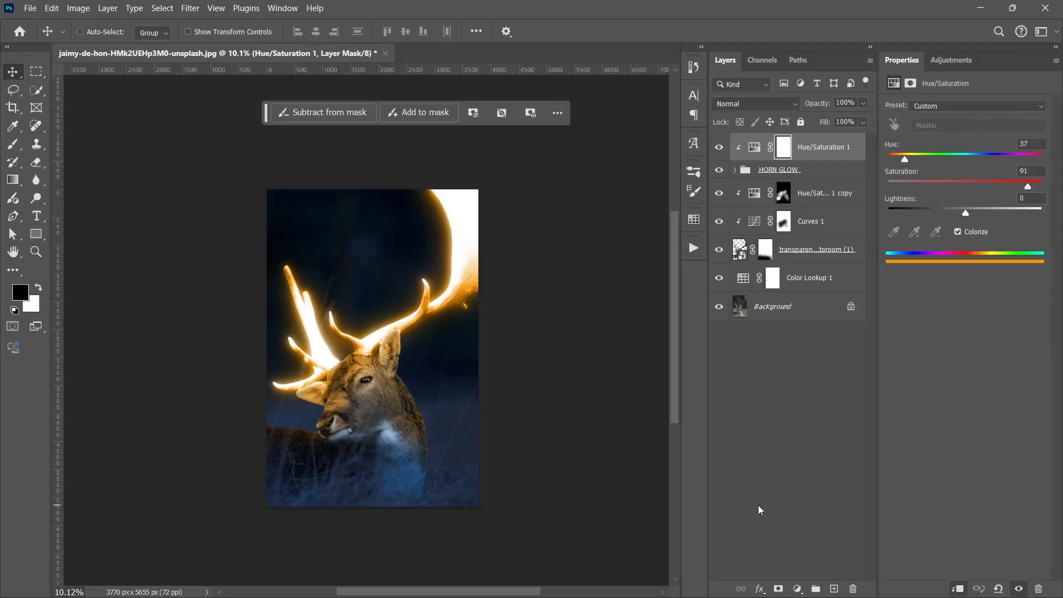
pyautogui.hotkey('ctrl', 'shift', 'alt', 'e')
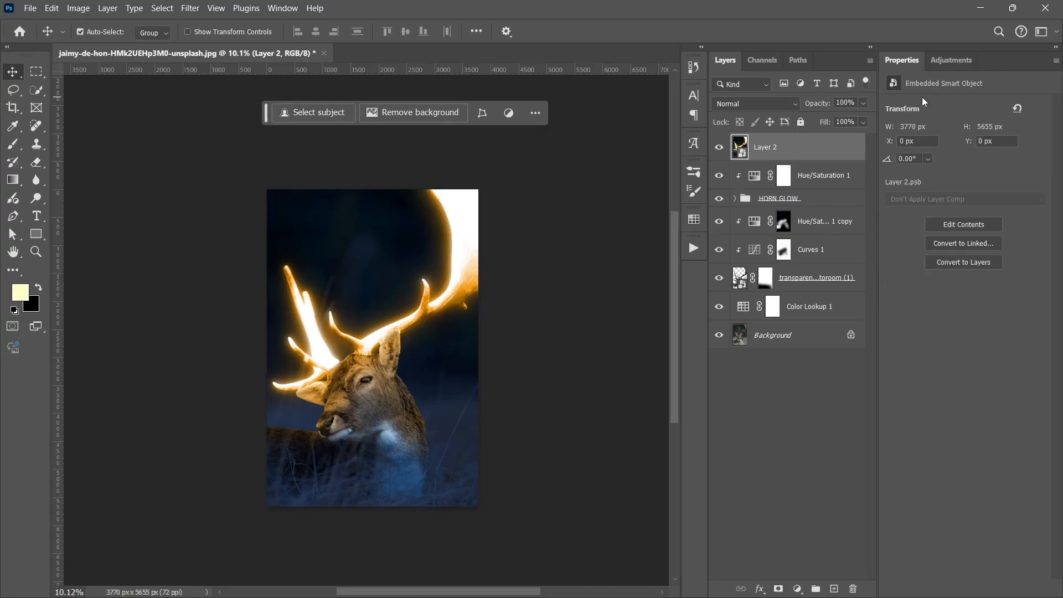
# Open the Camera Raw Filter on the stamped smart object and look over its Light adjustments
pyautogui.click(190, 8)
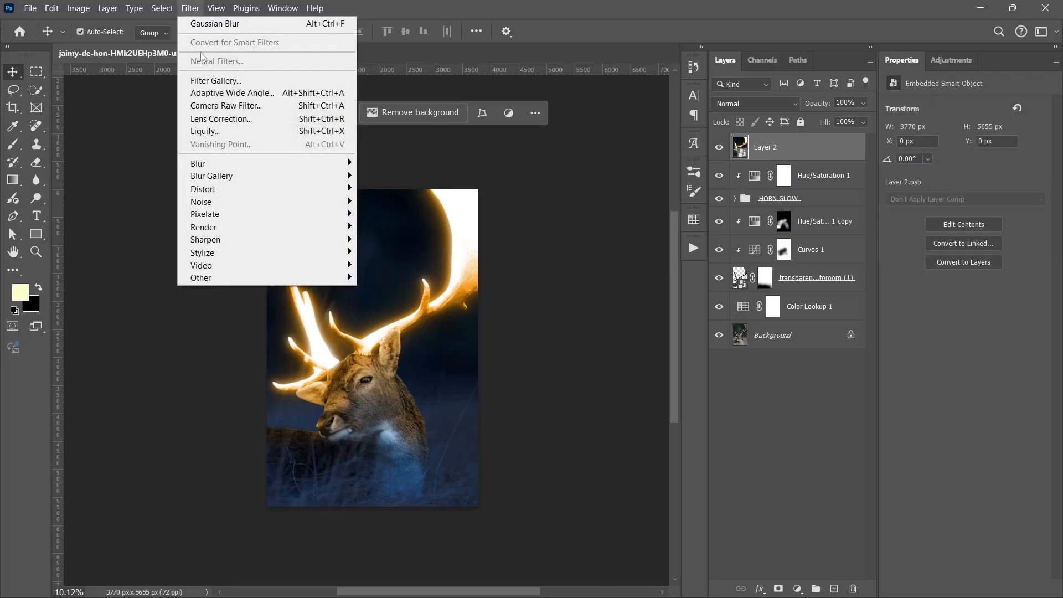
pyautogui.click(225, 105)
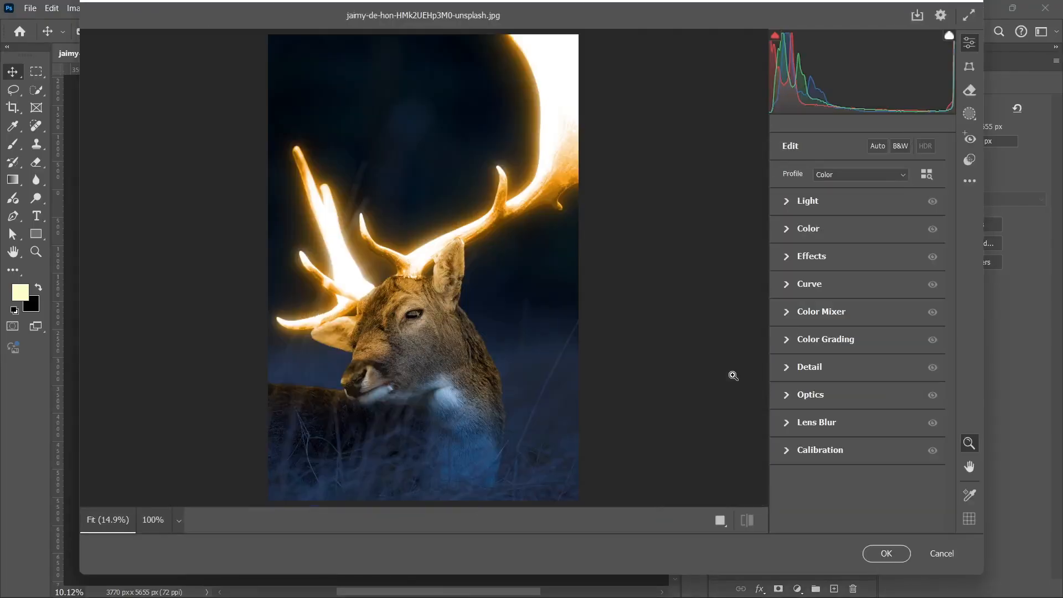
pyautogui.click(794, 203)
pyautogui.moveTo(855, 231); pyautogui.dragTo(859, 232)
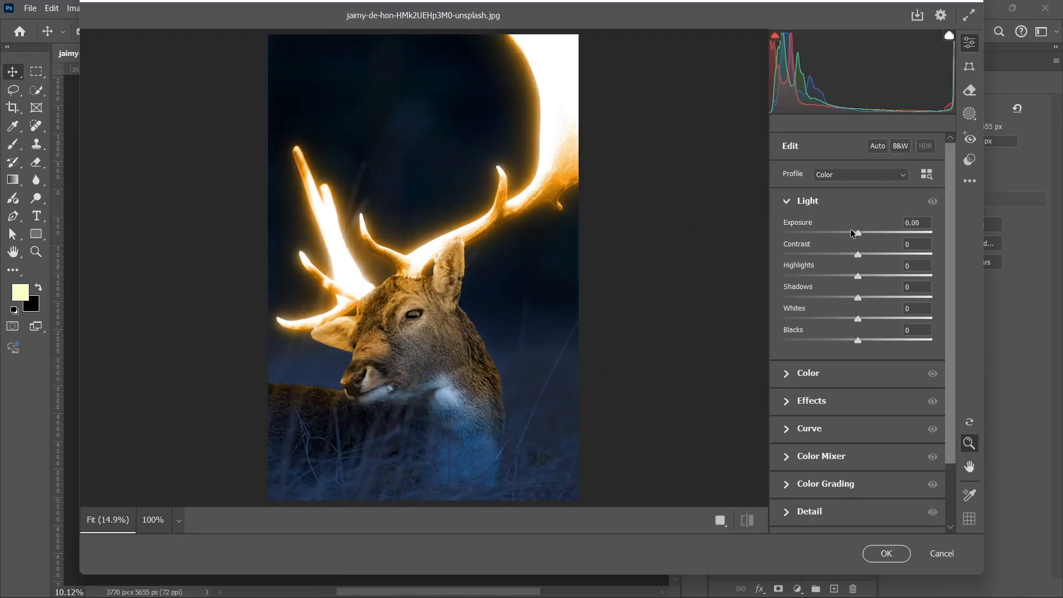
pyautogui.click(787, 209)
pyautogui.click(785, 206)
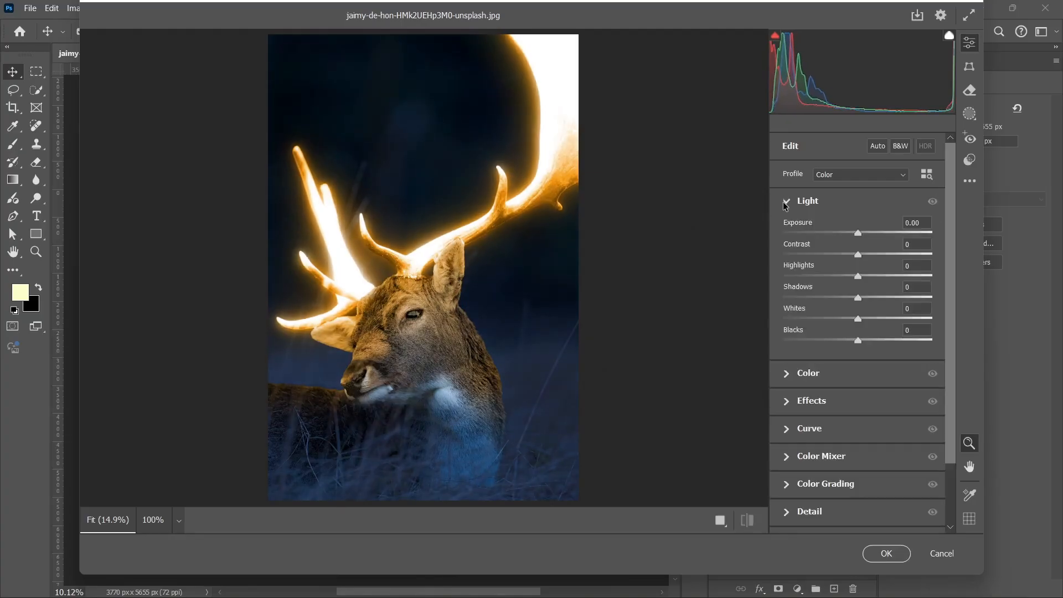
pyautogui.click(786, 206)
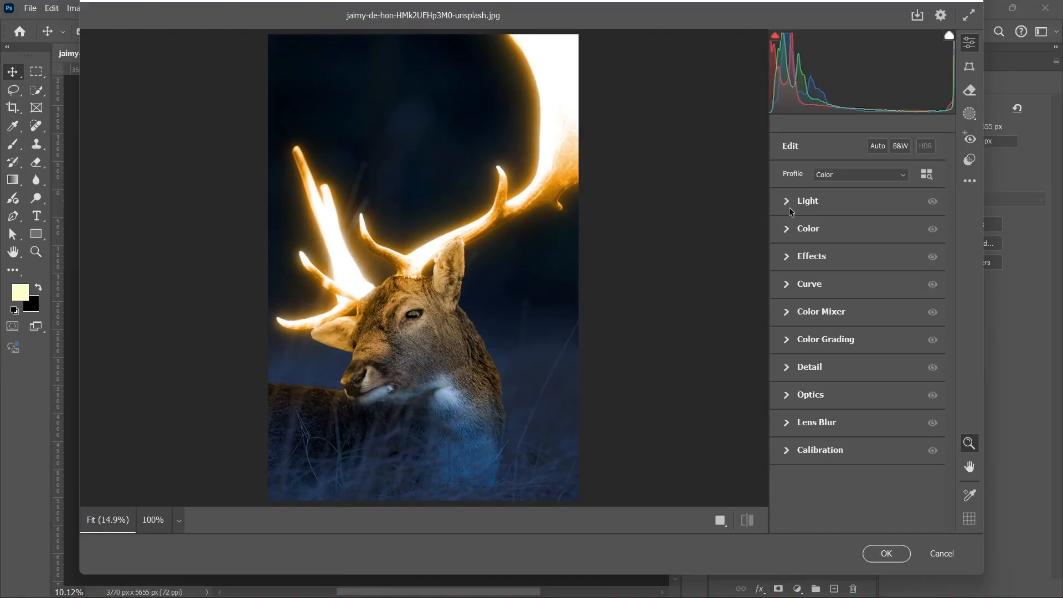
# Set the Camera Raw effects to Texture +36, Grain 16 and Vignette -8
pyautogui.click(789, 261)
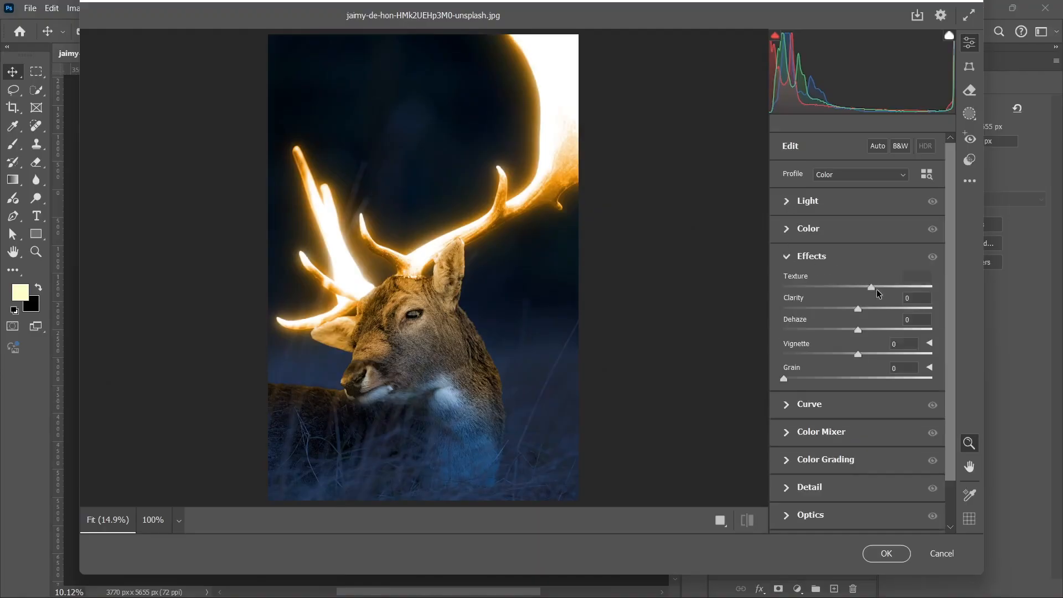
pyautogui.moveTo(876, 290); pyautogui.dragTo(885, 291)
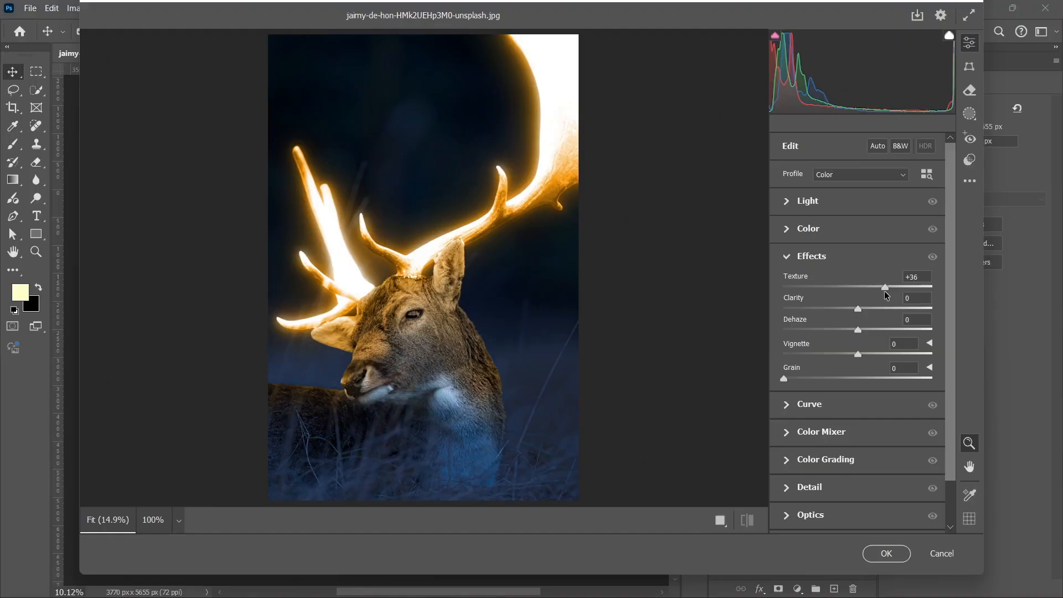
pyautogui.click(809, 380)
pyautogui.click(851, 355)
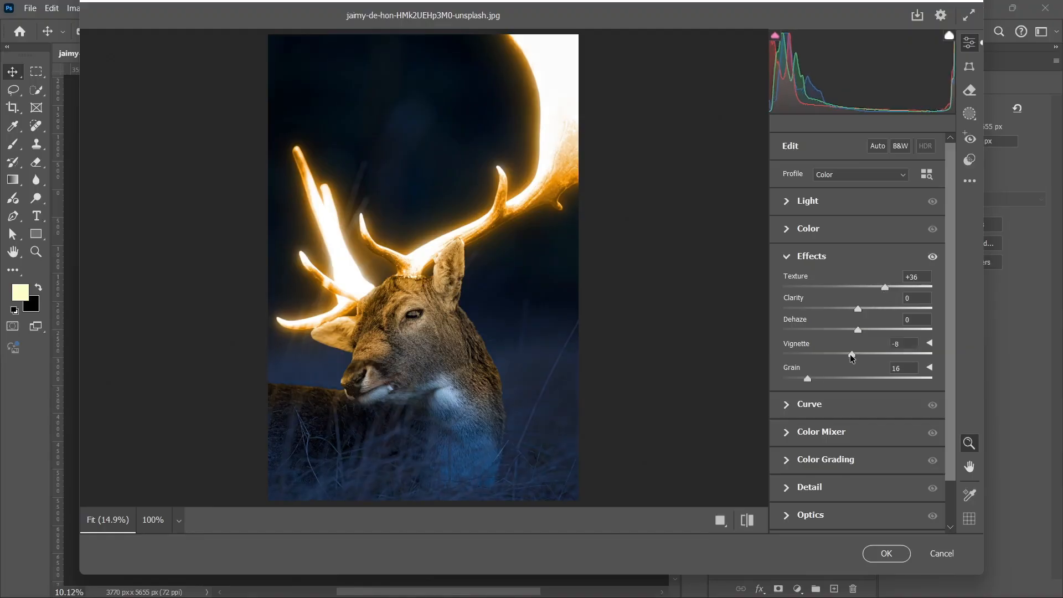
pyautogui.click(791, 259)
# Adjust the Camera Raw Detail settings, apply the filter, and collapse the stamped layer's smart filter list
pyautogui.click(793, 367)
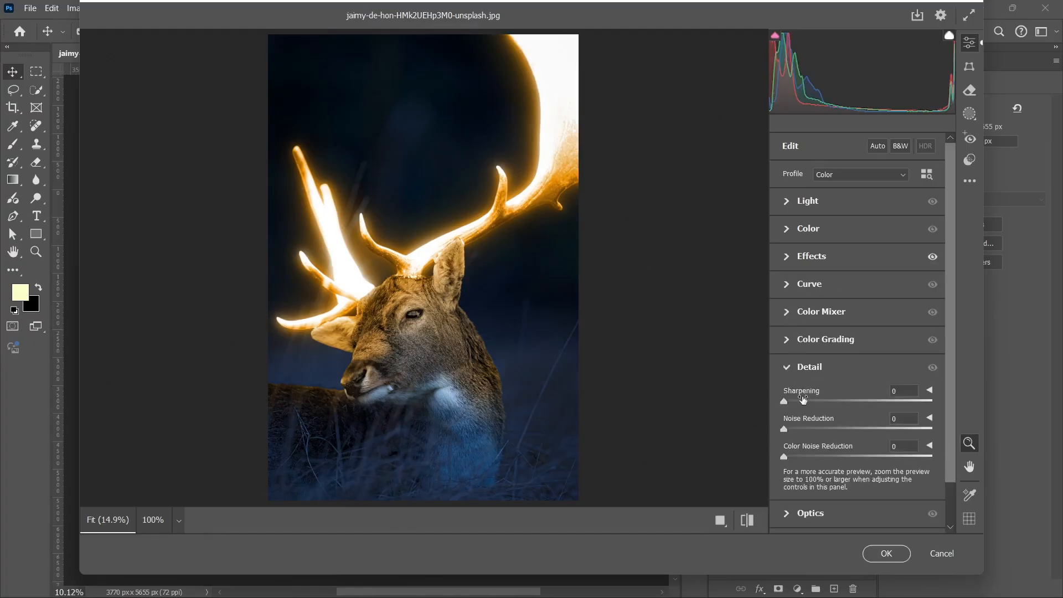
pyautogui.click(794, 368)
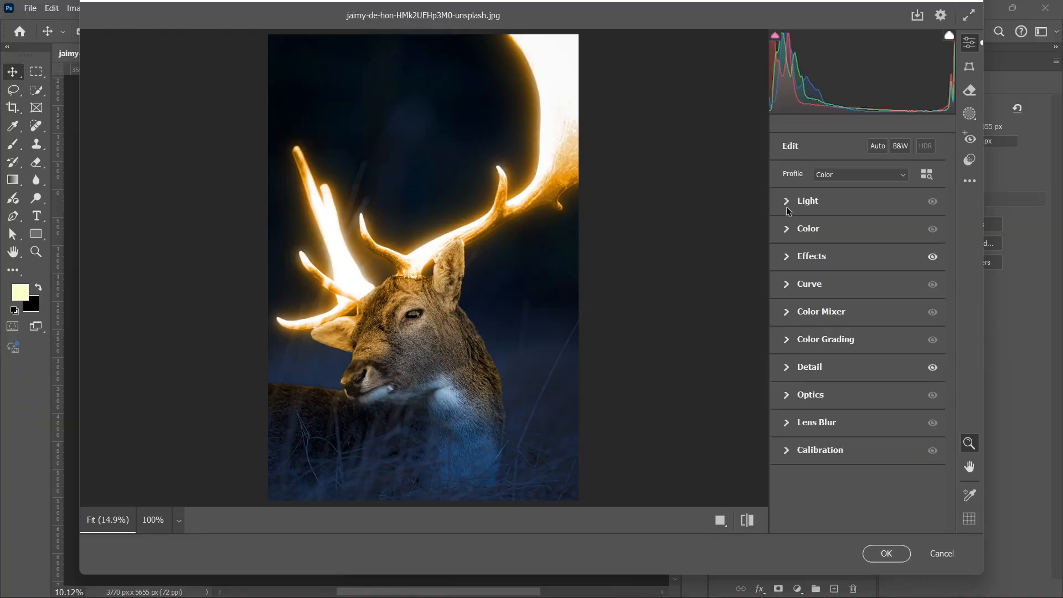
pyautogui.click(886, 553)
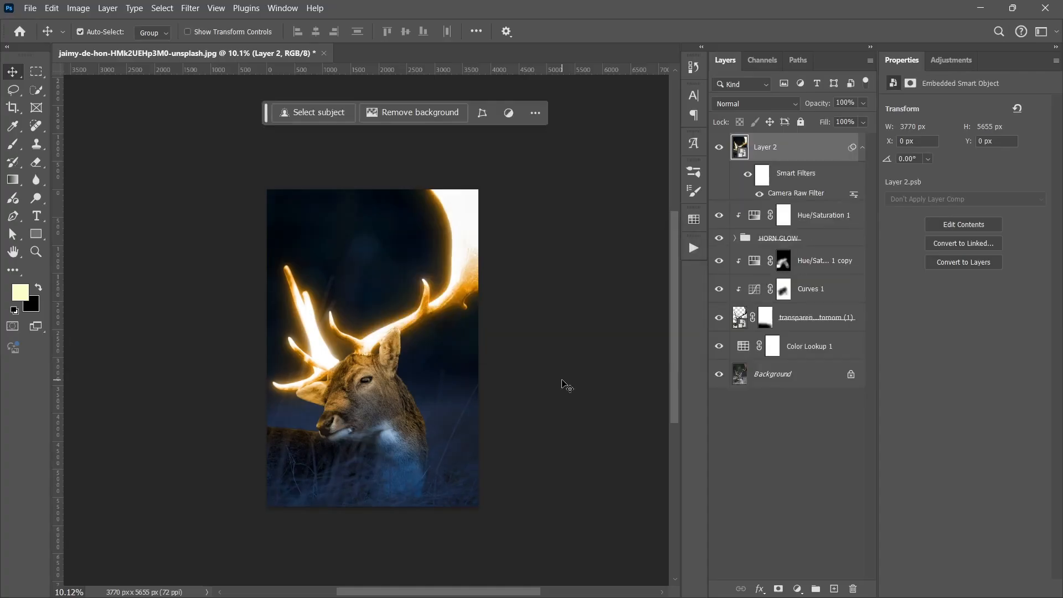
pyautogui.scroll(-1, 566, 386)
pyautogui.click(863, 147)
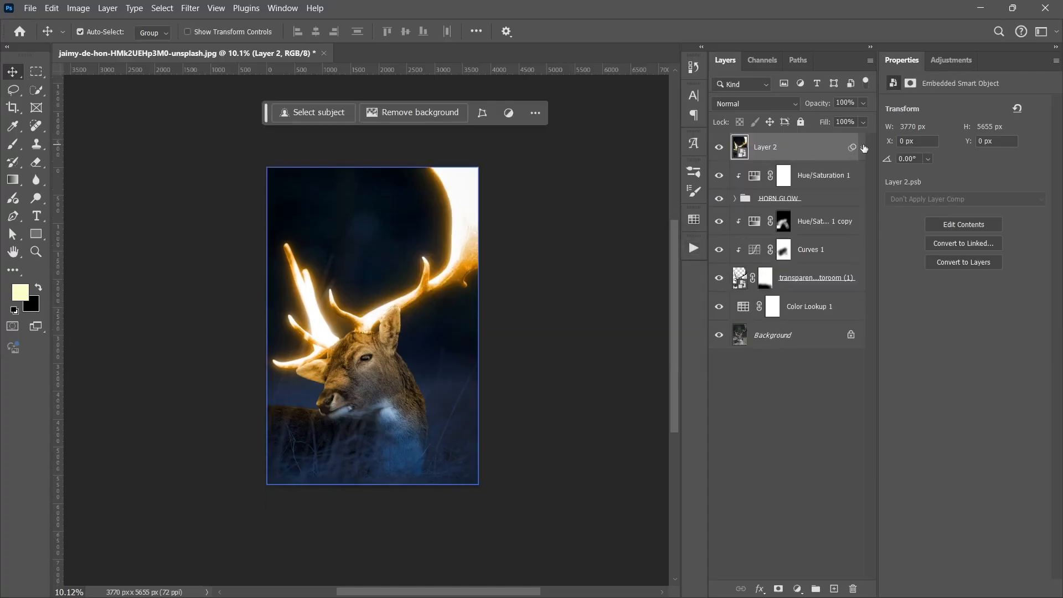
# Fit the image to the view, deselect all layers, and compare the original Background photo with the finished edit
pyautogui.hotkey('ctrl', '0')
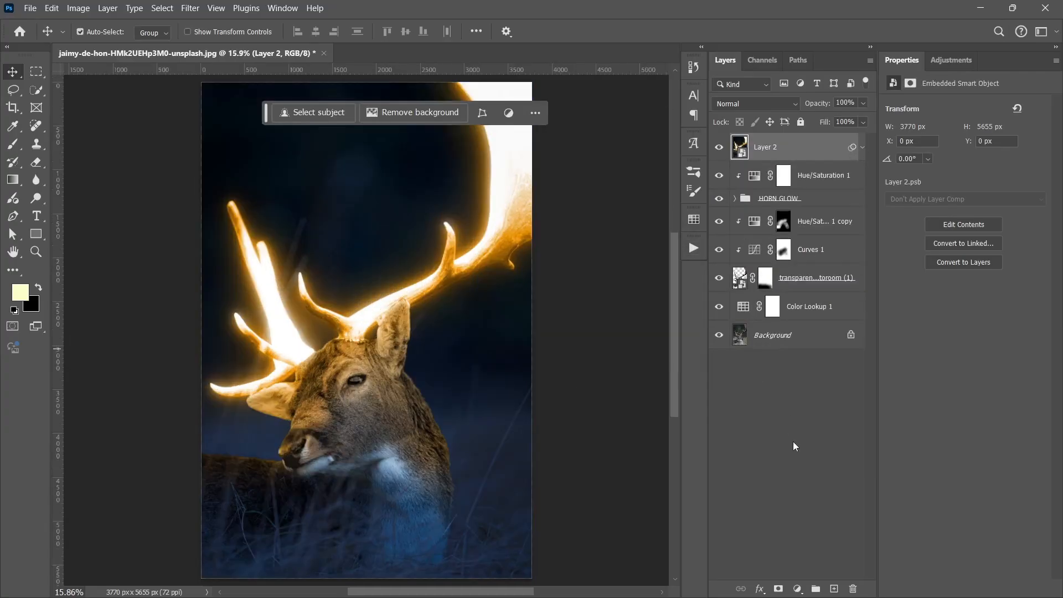
pyautogui.click(794, 443)
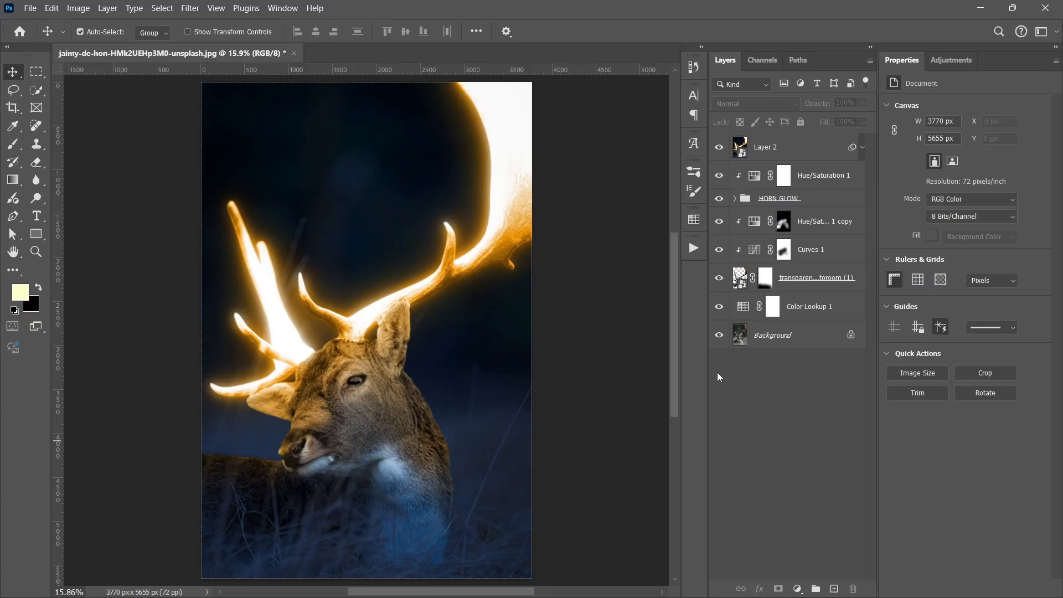
pyautogui.keyDown('alt'); pyautogui.click(719, 335); pyautogui.keyUp('alt')
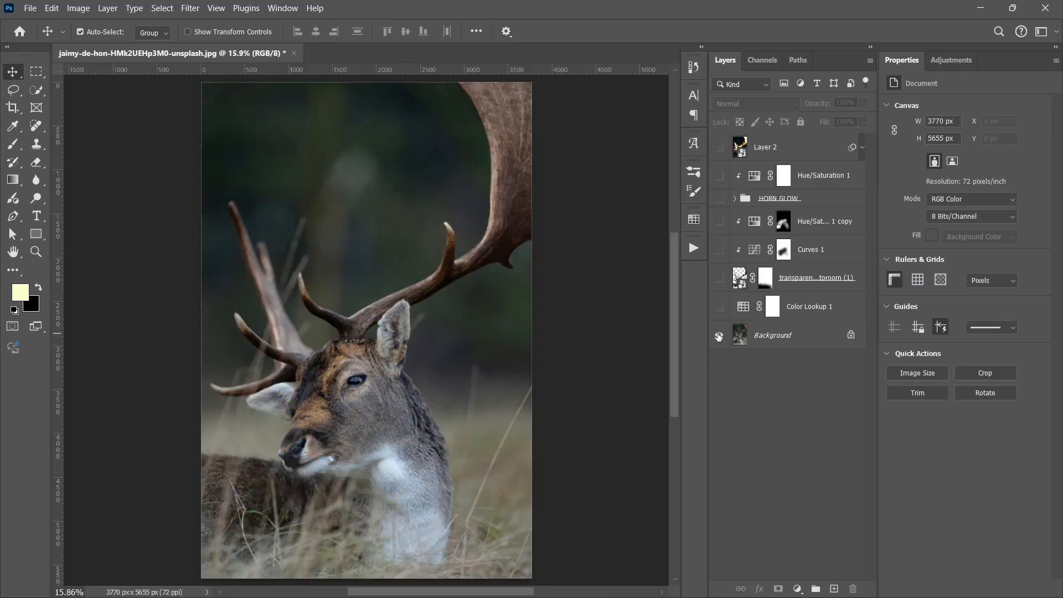
pyautogui.keyDown('alt'); pyautogui.click(719, 336); pyautogui.keyUp('alt')
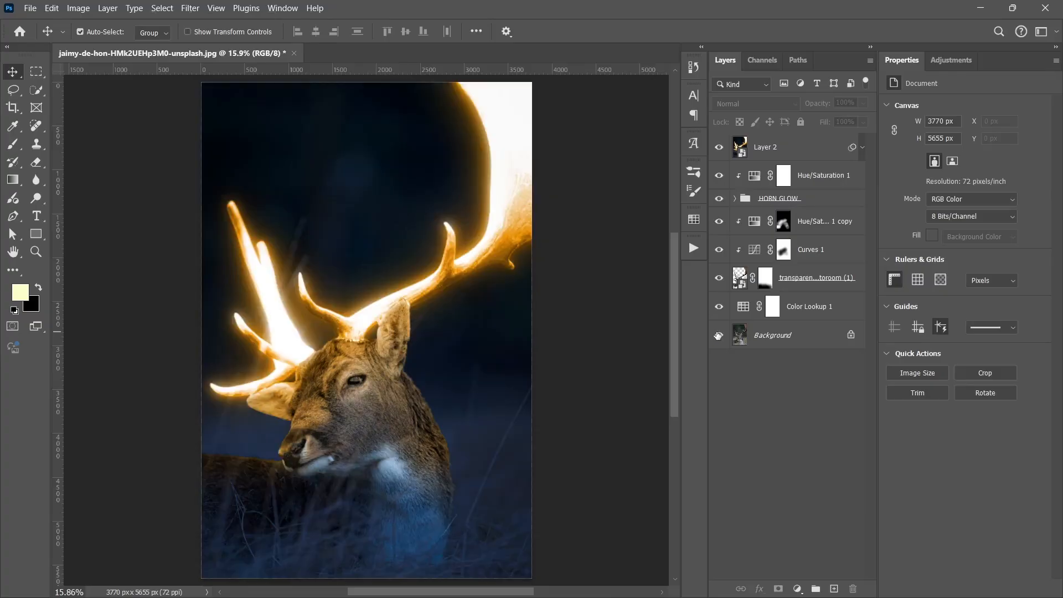
pyautogui.keyDown('alt'); pyautogui.click(718, 335); pyautogui.keyUp('alt')
pyautogui.keyDown('alt'); pyautogui.click(718, 336); pyautogui.keyUp('alt')
pyautogui.keyDown('alt'); pyautogui.click(719, 336); pyautogui.keyUp('alt')
pyautogui.keyDown('alt'); pyautogui.click(719, 336); pyautogui.keyUp('alt')
pyautogui.keyDown('alt'); pyautogui.click(720, 336); pyautogui.keyUp('alt')
pyautogui.keyDown('alt'); pyautogui.click(720, 335); pyautogui.keyUp('alt')
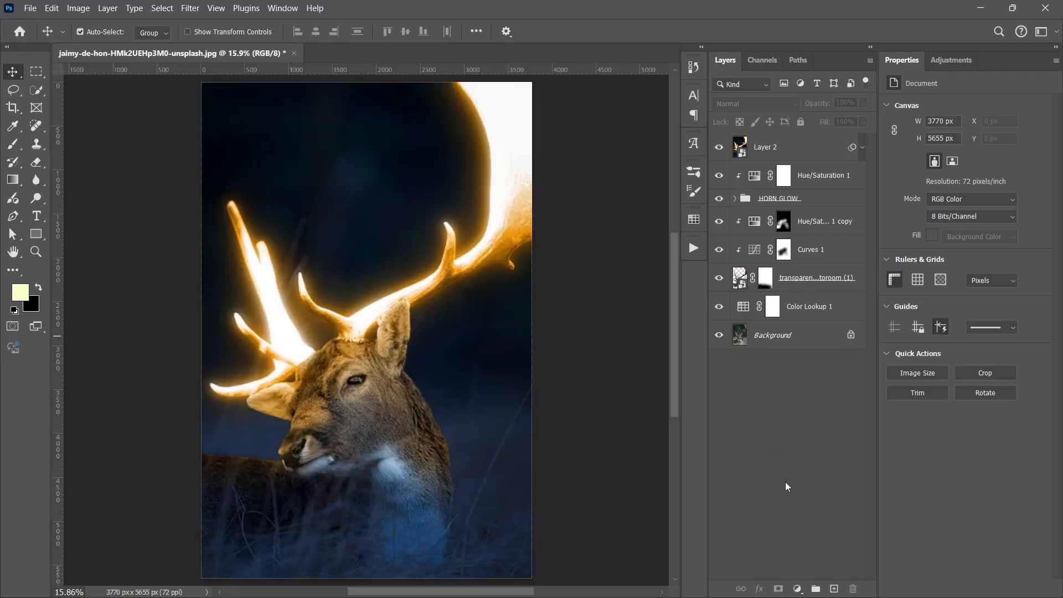